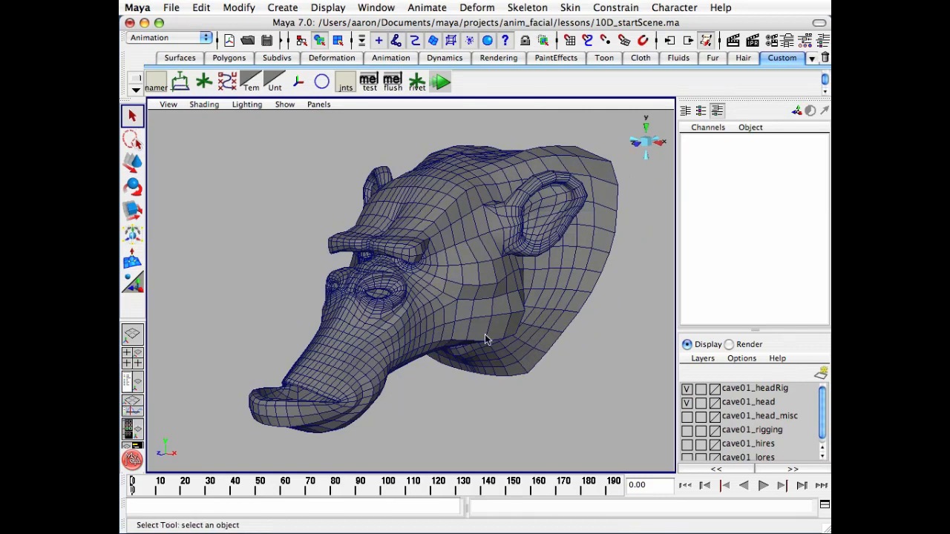
# Play the head's animation to frame 10 and examine the mesh deformation with the mouth open
pyautogui.keyDown('alt'); pyautogui.moveTo(486, 339); pyautogui.dragTo(558, 375); pyautogui.keyUp('alt')
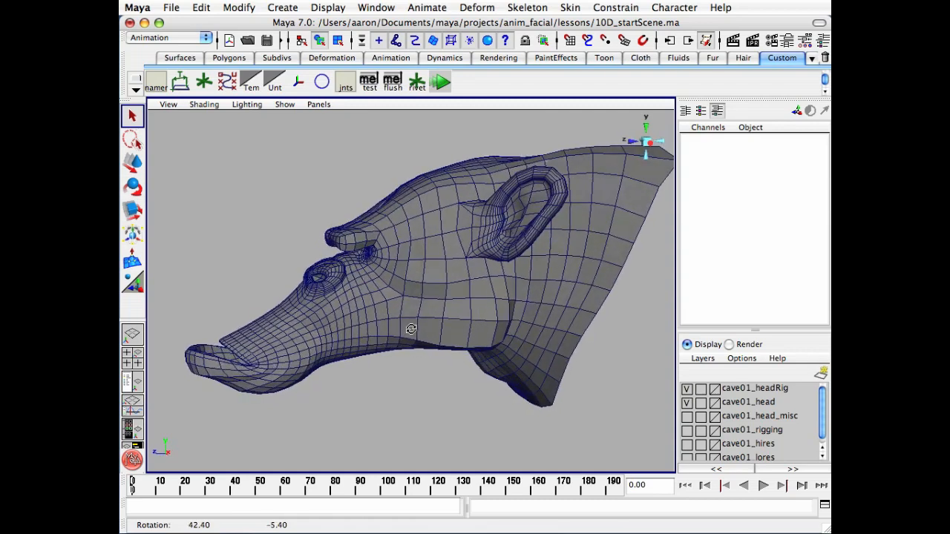
pyautogui.click(558, 371)
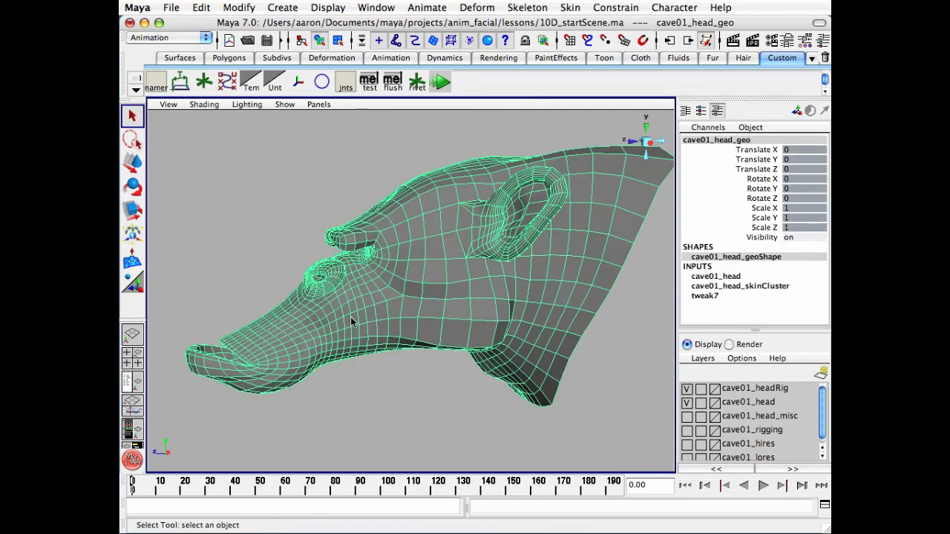
pyautogui.keyDown('alt'); pyautogui.moveTo(350, 317); pyautogui.dragTo(390, 256); pyautogui.keyUp('alt')
pyautogui.click(305, 271)
pyautogui.moveTo(304, 271)
pyautogui.keyDown('alt'); pyautogui.mouseDown()
pyautogui.moveTo(309, 238)
pyautogui.moveTo(308, 266)
pyautogui.mouseUp(); pyautogui.keyUp('alt')
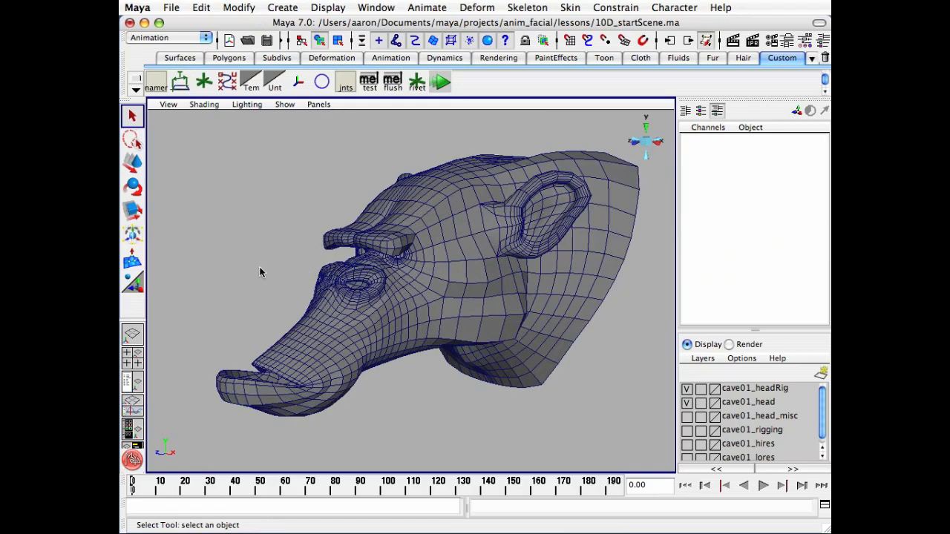
pyautogui.hotkey('alt', 'v')
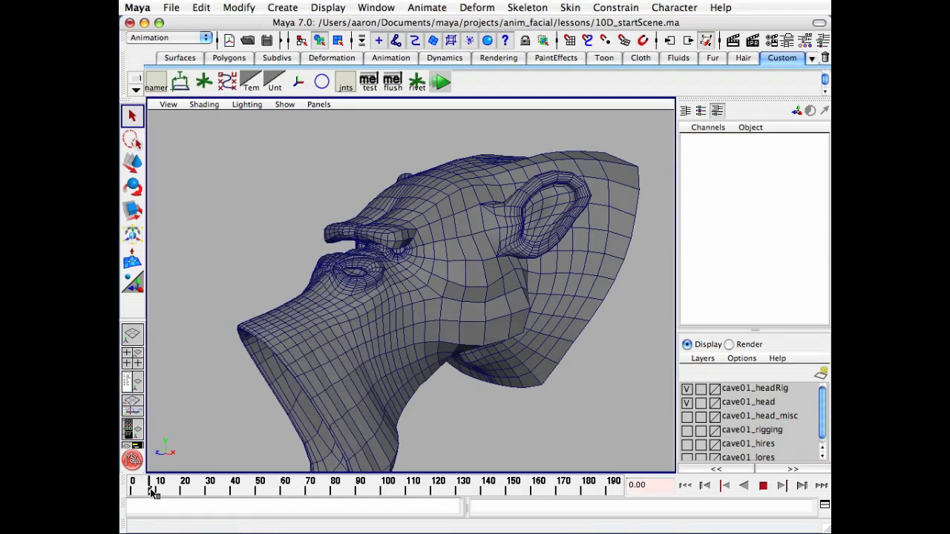
pyautogui.keyDown('alt'); pyautogui.moveTo(332, 296); pyautogui.dragTo(325, 288); pyautogui.keyUp('alt')
pyautogui.keyDown('alt'); pyautogui.moveTo(325, 288); pyautogui.dragTo(323, 241, button='middle'); pyautogui.keyUp('alt')
pyautogui.keyDown('alt'); pyautogui.moveTo(324, 241); pyautogui.dragTo(308, 258); pyautogui.keyUp('alt')
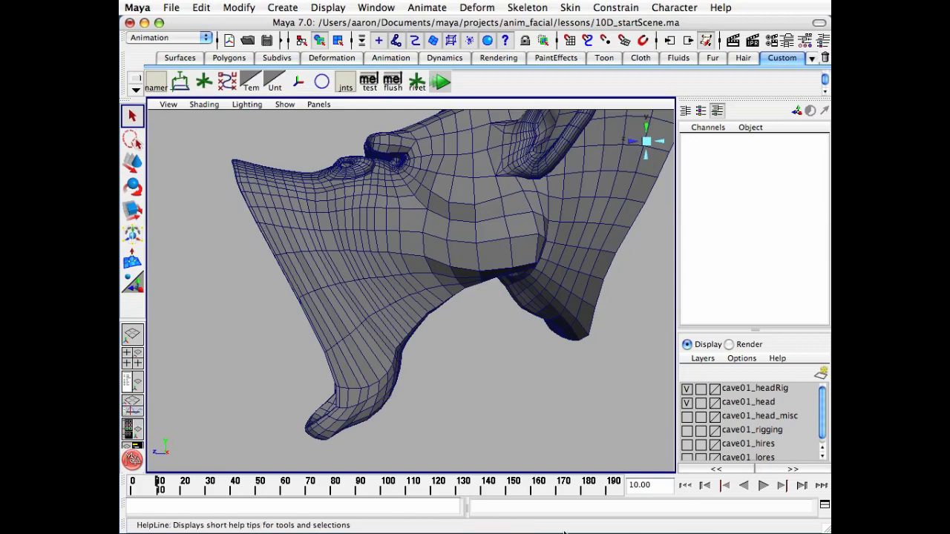
# Scrub the animation to frame 190 and examine the deformation around the nostril from the side
pyautogui.keyDown('alt'); pyautogui.moveTo(470, 353); pyautogui.dragTo(549, 375); pyautogui.keyUp('alt')
pyautogui.keyDown('alt'); pyautogui.moveTo(549, 375); pyautogui.dragTo(491, 446, button='middle'); pyautogui.keyUp('alt')
pyautogui.keyDown('alt'); pyautogui.moveTo(491, 447); pyautogui.dragTo(492, 396, button='right'); pyautogui.keyUp('alt')
pyautogui.keyDown('alt'); pyautogui.moveTo(491, 396); pyautogui.dragTo(438, 372); pyautogui.keyUp('alt')
pyautogui.moveTo(555, 491); pyautogui.dragTo(613, 493)
pyautogui.keyDown('alt'); pyautogui.moveTo(490, 401); pyautogui.dragTo(411, 414); pyautogui.keyUp('alt')
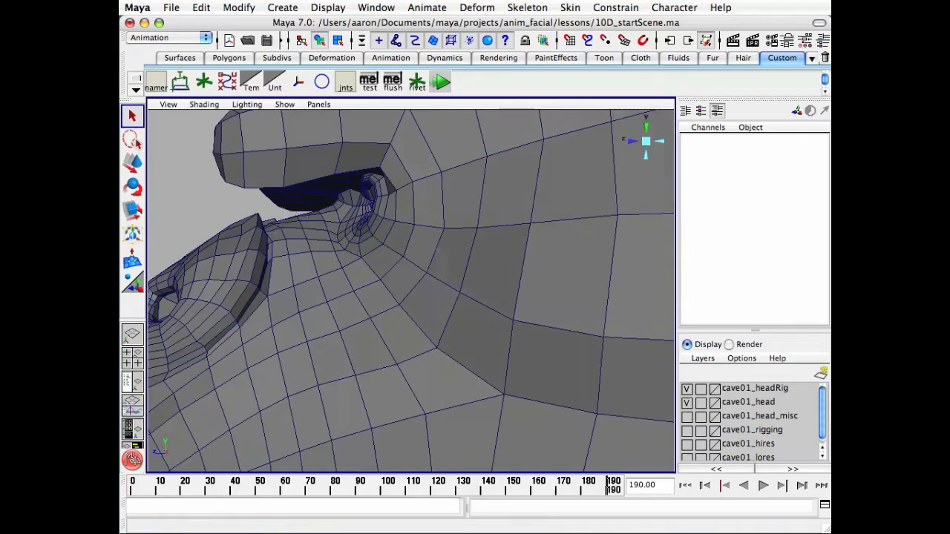
# Return to frame 0 and compare the nostril and eye area of the head in its default pose
pyautogui.hotkey('alt', 'v')
pyautogui.hotkey('alt', 'shift', 'v')
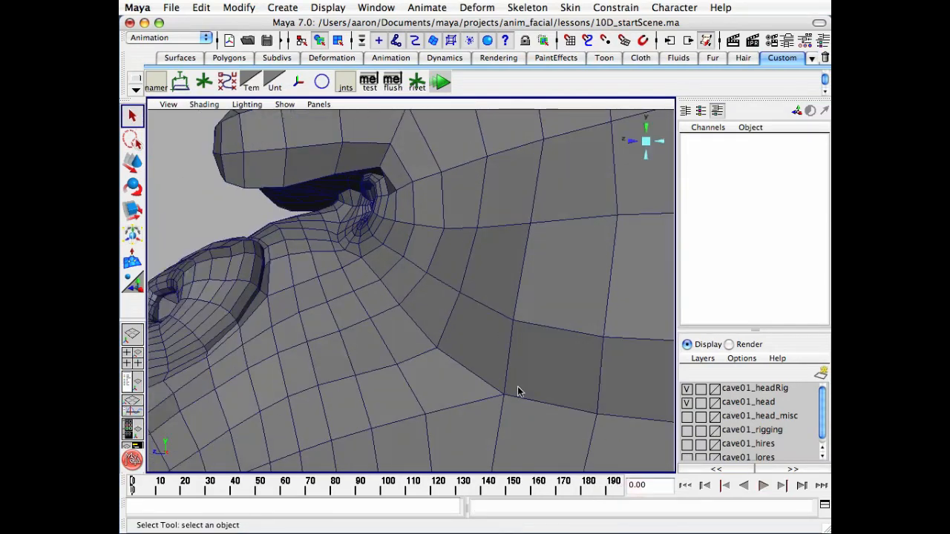
pyautogui.keyDown('alt'); pyautogui.moveTo(520, 388); pyautogui.dragTo(419, 404, button='right'); pyautogui.keyUp('alt')
pyautogui.click(361, 274)
pyautogui.click(373, 291)
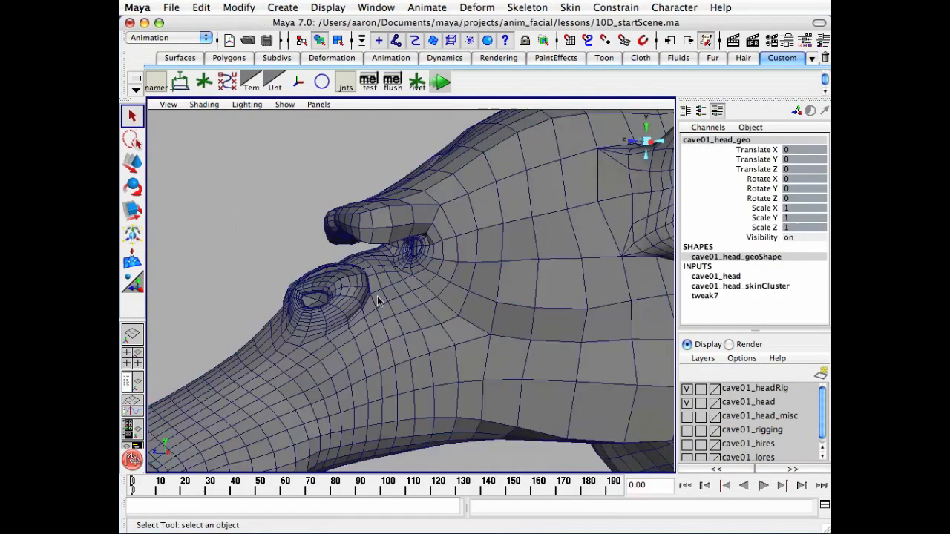
pyautogui.keyDown('alt'); pyautogui.moveTo(376, 296); pyautogui.dragTo(402, 330); pyautogui.keyUp('alt')
pyautogui.keyDown('alt'); pyautogui.moveTo(401, 330); pyautogui.dragTo(485, 331, button='right'); pyautogui.keyUp('alt')
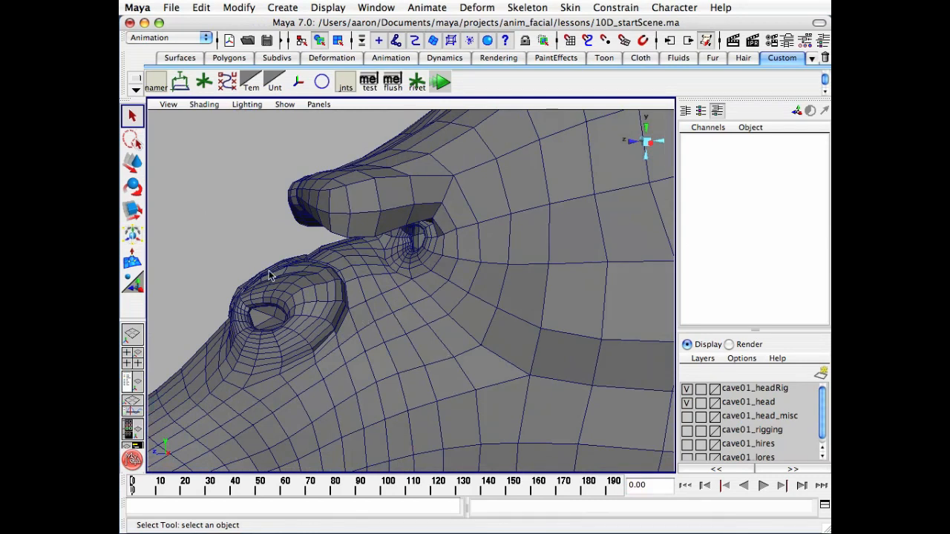
# Turn on the visibility of the hidden nose_l_fix mesh under fix_targets and frame it in the view
pyautogui.hotkey('alt', 'h')
pyautogui.keyDown('alt'); pyautogui.moveTo(324, 333); pyautogui.dragTo(282, 315, button='middle'); pyautogui.keyUp('alt')
pyautogui.keyDown('alt'); pyautogui.moveTo(283, 314); pyautogui.dragTo(338, 324, button='right'); pyautogui.keyUp('alt')
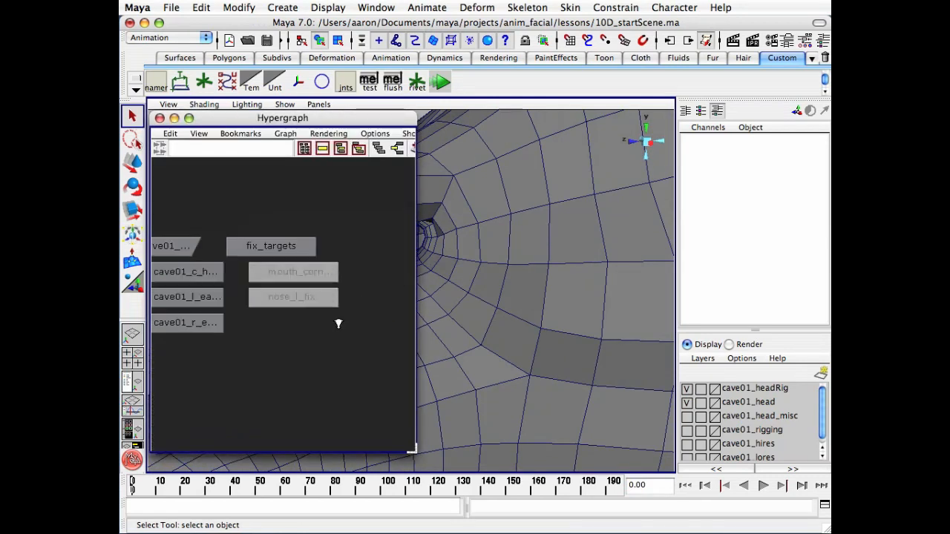
pyautogui.click(322, 302)
pyautogui.click(809, 239)
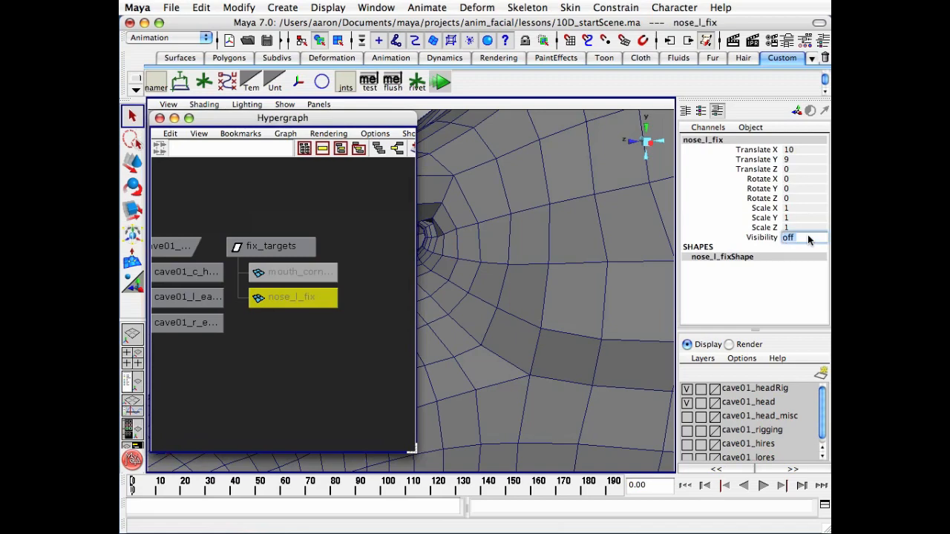
pyautogui.write('1')
pyautogui.press('Return')
pyautogui.click(160, 120)
pyautogui.keyDown('alt'); pyautogui.moveTo(344, 230); pyautogui.dragTo(377, 238); pyautogui.keyUp('alt')
pyautogui.press('f')
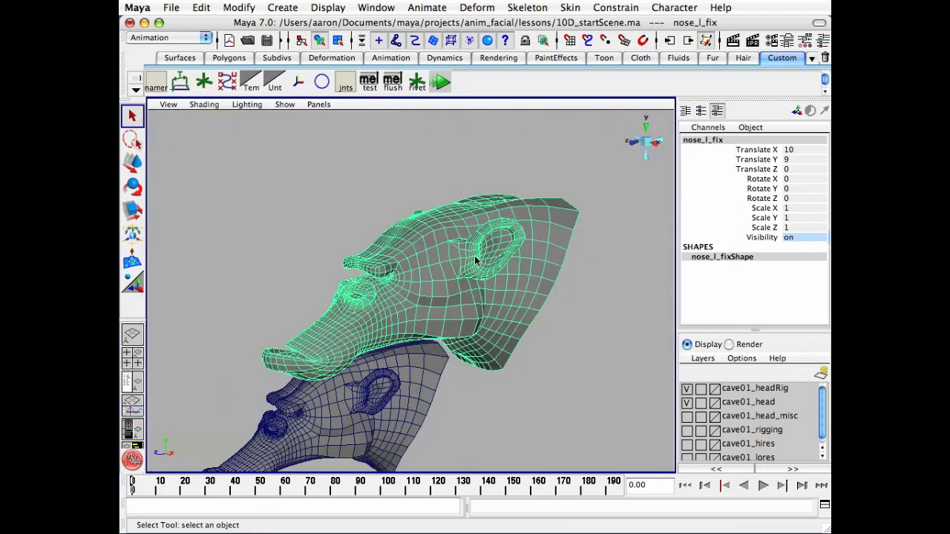
# Examine the nostril and brow area of the nose_l_fix target mesh from the side and the front
pyautogui.keyDown('alt'); pyautogui.moveTo(426, 270); pyautogui.dragTo(623, 263, button='right'); pyautogui.keyUp('alt')
pyautogui.keyDown('alt'); pyautogui.moveTo(334, 275); pyautogui.dragTo(454, 275, button='right'); pyautogui.keyUp('alt')
pyautogui.keyDown('alt'); pyautogui.moveTo(454, 277); pyautogui.dragTo(383, 262); pyautogui.keyUp('alt')
pyautogui.keyDown('alt'); pyautogui.moveTo(382, 261); pyautogui.dragTo(370, 273, button='right'); pyautogui.keyUp('alt')
pyautogui.keyDown('alt'); pyautogui.moveTo(371, 273); pyautogui.dragTo(579, 299, button='middle'); pyautogui.keyUp('alt')
pyautogui.keyDown('alt'); pyautogui.moveTo(579, 299); pyautogui.dragTo(510, 299); pyautogui.keyUp('alt')
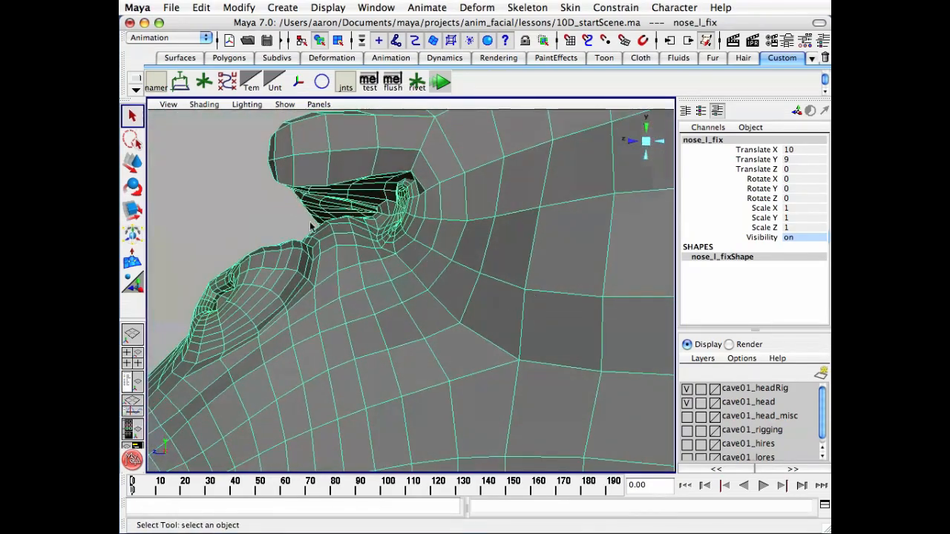
pyautogui.moveTo(460, 260)
pyautogui.keyDown('alt'); pyautogui.mouseDown()
pyautogui.moveTo(405, 270)
pyautogui.moveTo(469, 256)
pyautogui.mouseUp(); pyautogui.keyUp('alt')
pyautogui.keyDown('alt'); pyautogui.moveTo(469, 256); pyautogui.dragTo(467, 244, button='middle'); pyautogui.keyUp('alt')
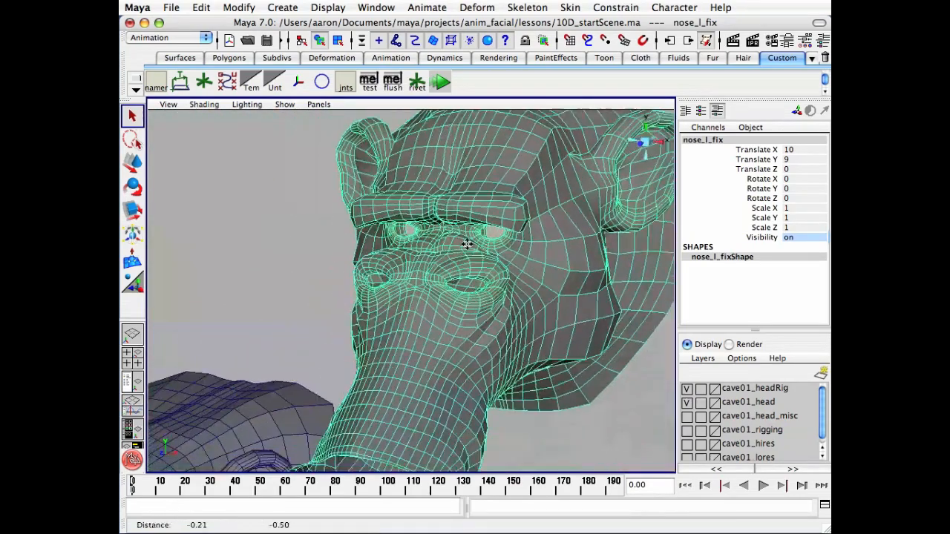
pyautogui.keyDown('alt'); pyautogui.moveTo(467, 244); pyautogui.dragTo(364, 245, button='right'); pyautogui.keyUp('alt')
pyautogui.keyDown('alt'); pyautogui.moveTo(364, 245); pyautogui.dragTo(446, 204, button='middle'); pyautogui.keyUp('alt')
pyautogui.keyDown('alt'); pyautogui.moveTo(446, 204); pyautogui.dragTo(297, 208, button='right'); pyautogui.keyUp('alt')
pyautogui.click(290, 205)
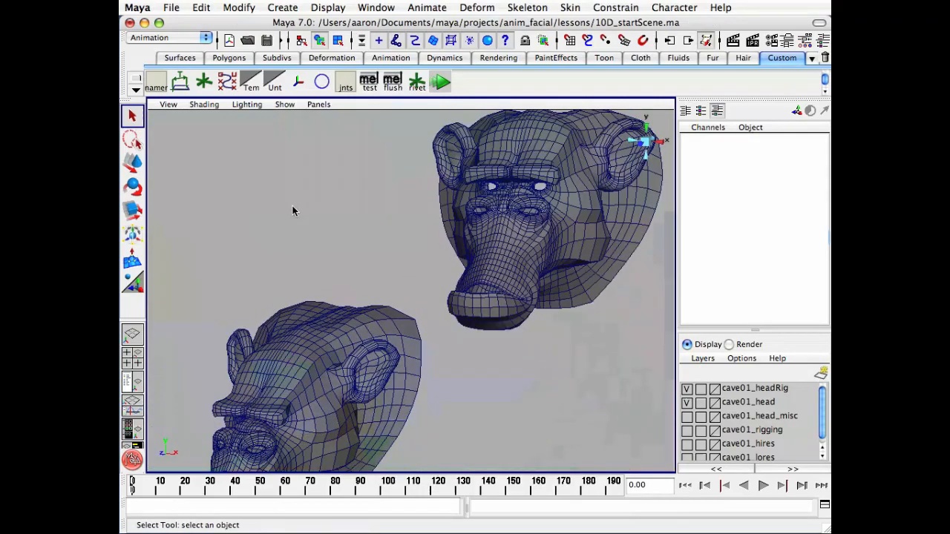
# Select the mouth-corner fix and nose_l_fix targets, adding the rigged head mesh last as the base shape
pyautogui.hotkey('alt', 'h')
pyautogui.click(309, 270)
pyautogui.keyDown('shift'); pyautogui.click(296, 297); pyautogui.keyUp('shift')
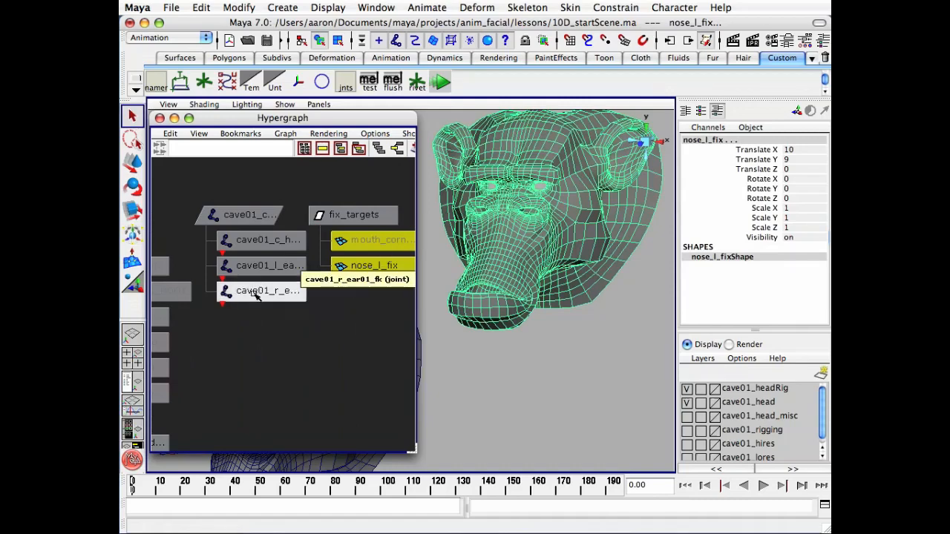
pyautogui.keyDown('alt'); pyautogui.moveTo(255, 291); pyautogui.dragTo(409, 196, button='middle'); pyautogui.keyUp('alt')
pyautogui.keyDown('alt'); pyautogui.moveTo(283, 260); pyautogui.dragTo(260, 373, button='middle'); pyautogui.keyUp('alt')
pyautogui.keyDown('alt'); pyautogui.moveTo(493, 316); pyautogui.dragTo(581, 278, button='middle'); pyautogui.keyUp('alt')
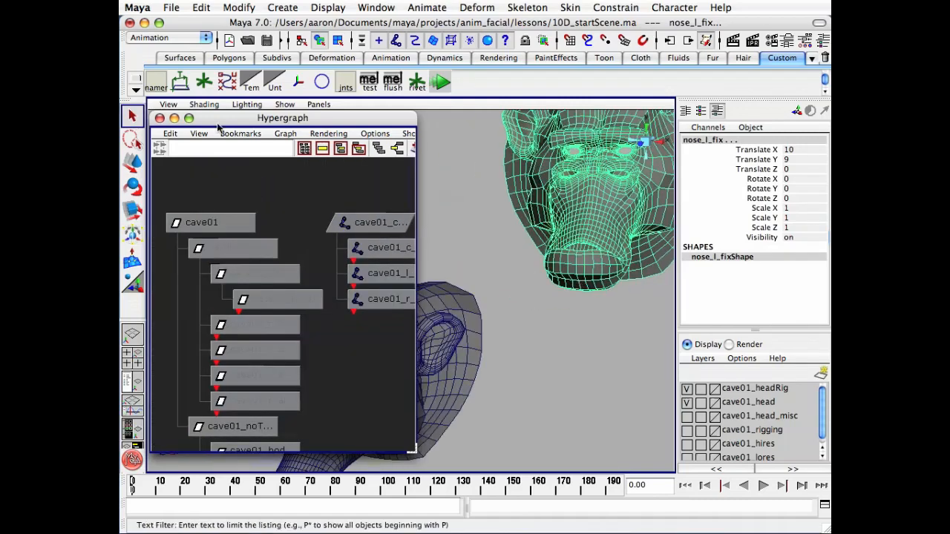
pyautogui.click(159, 118)
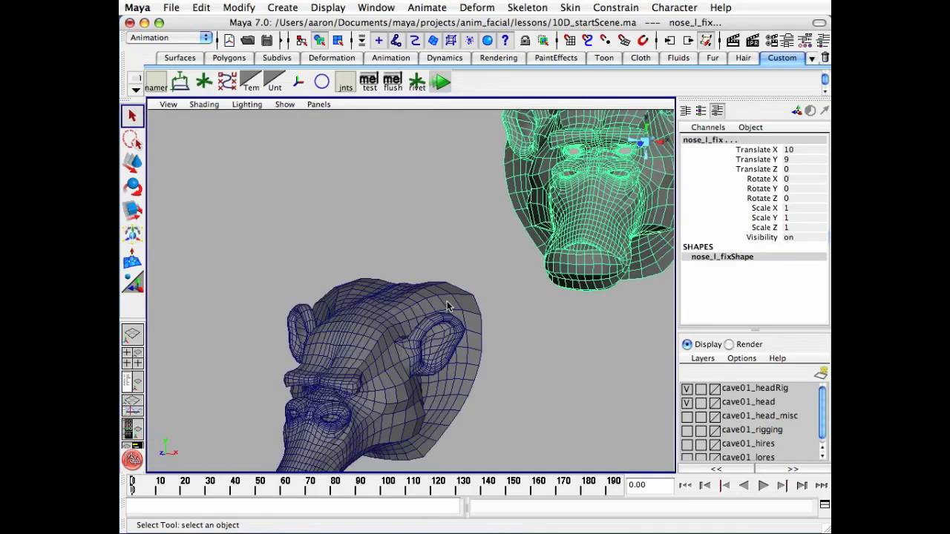
pyautogui.click(447, 306)
pyautogui.keyDown('alt'); pyautogui.moveTo(473, 322); pyautogui.dragTo(459, 302); pyautogui.keyUp('alt')
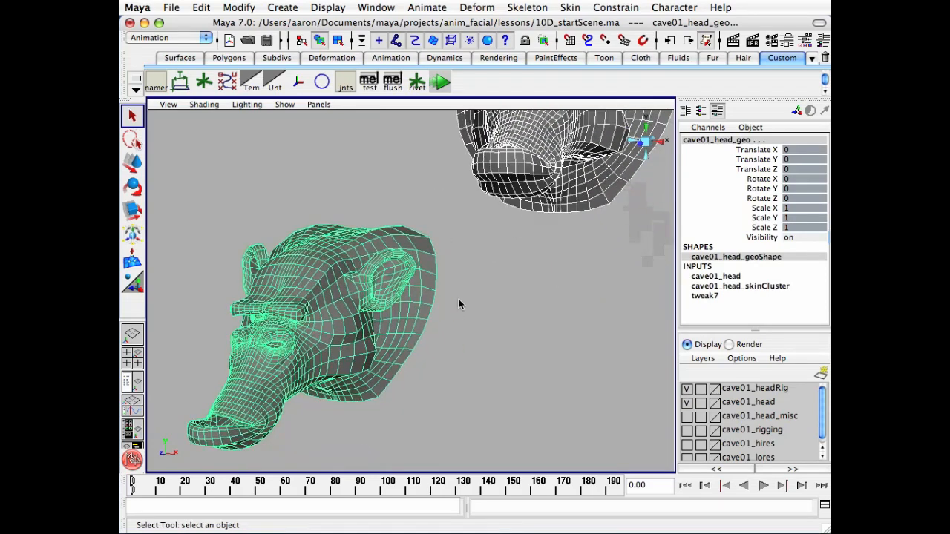
# Create a blend shape node named head_fixes with local origin and topology checking from the selected meshes
pyautogui.click(476, 9)
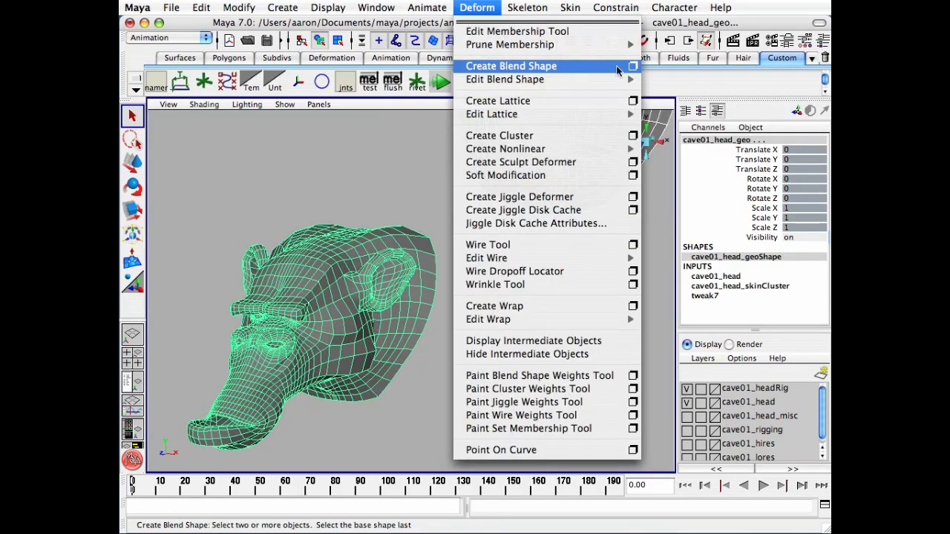
pyautogui.click(632, 66)
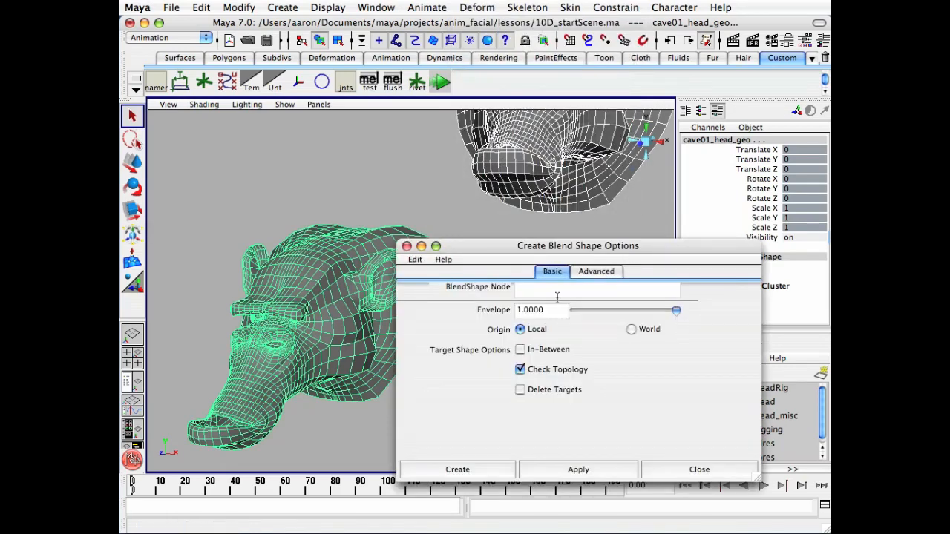
pyautogui.click(543, 293)
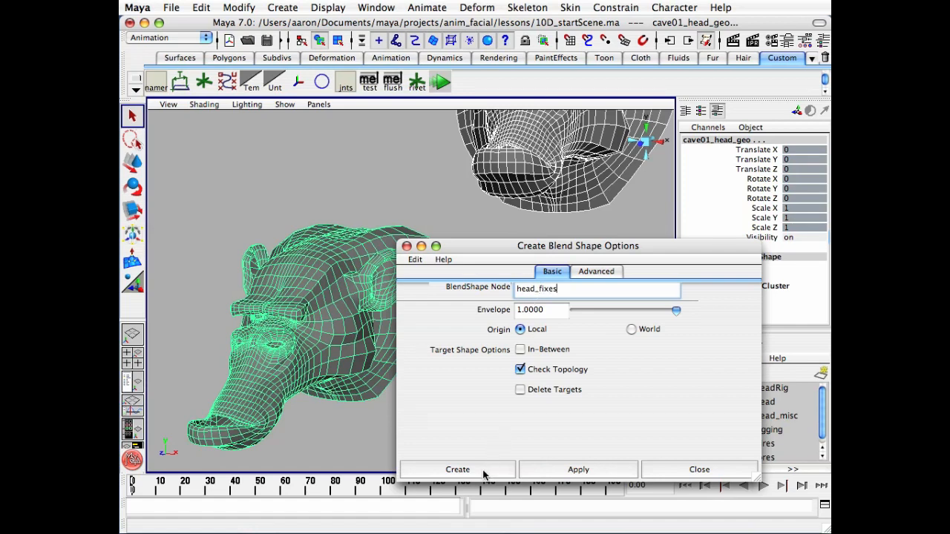
pyautogui.click(457, 469)
pyautogui.click(463, 362)
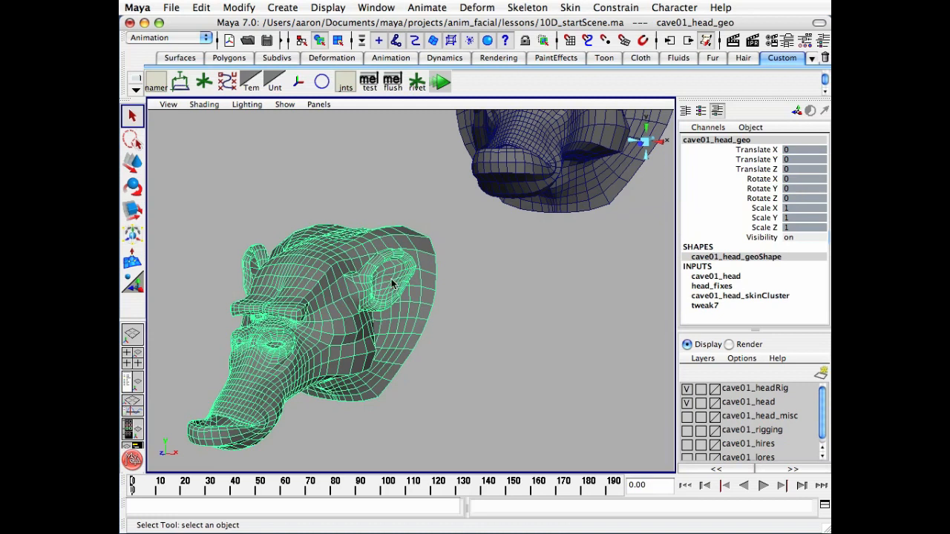
# Reorder the head mesh's input operations so the head_fixes blend shape evaluates before the skin cluster
pyautogui.click(668, 43)
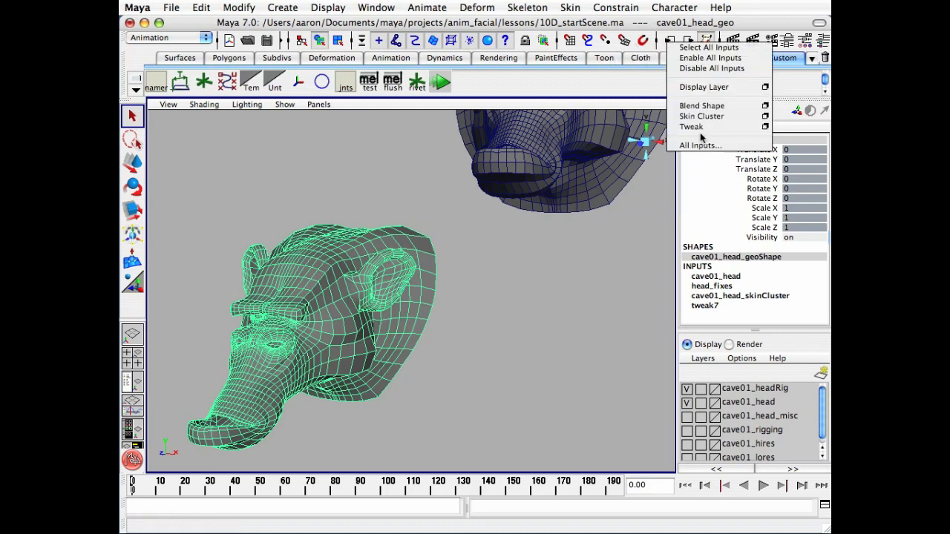
pyautogui.click(749, 146)
pyautogui.moveTo(857, 173); pyautogui.dragTo(570, 138)
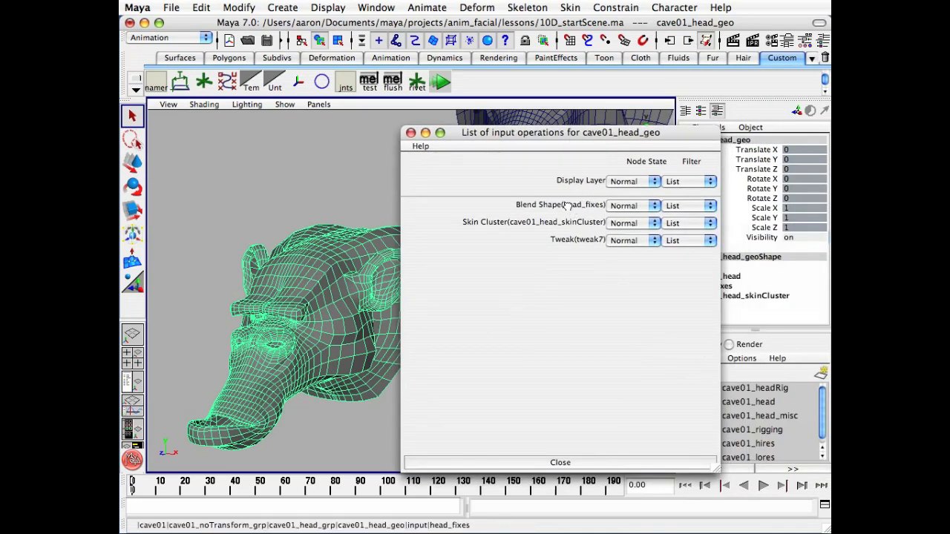
pyautogui.moveTo(565, 223); pyautogui.dragTo(567, 223, button='middle')
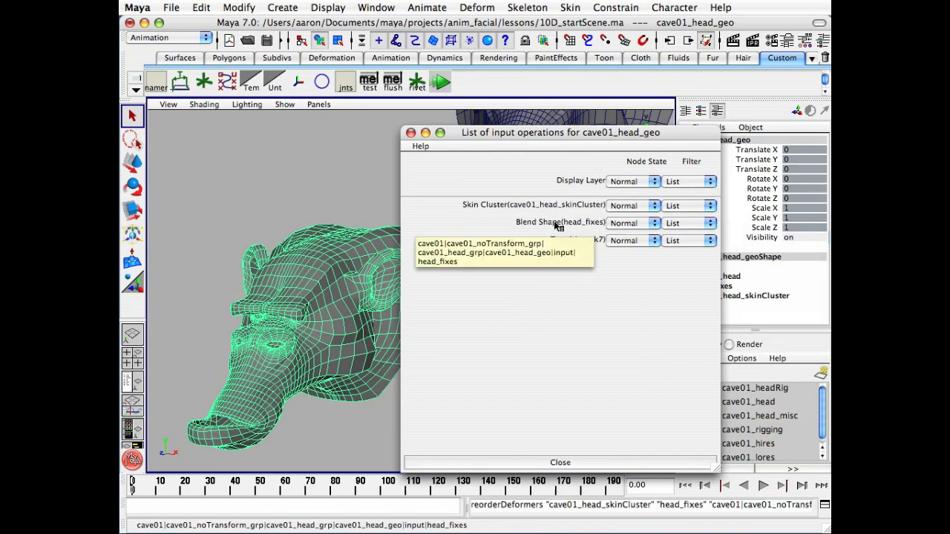
pyautogui.click(410, 132)
pyautogui.click(516, 336)
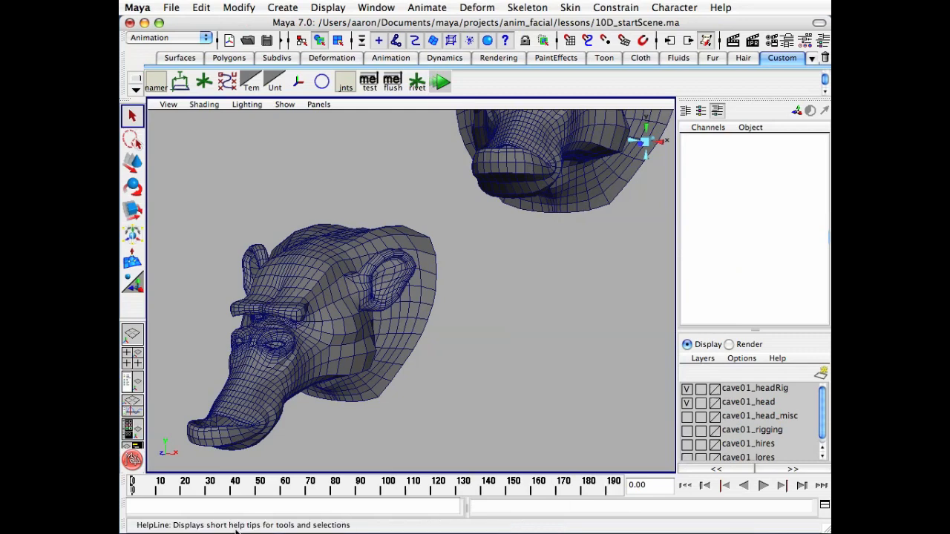
# Show the range slider and set the playback end time to frame 195
pyautogui.rightClick(124, 509)
pyautogui.click(148, 533)
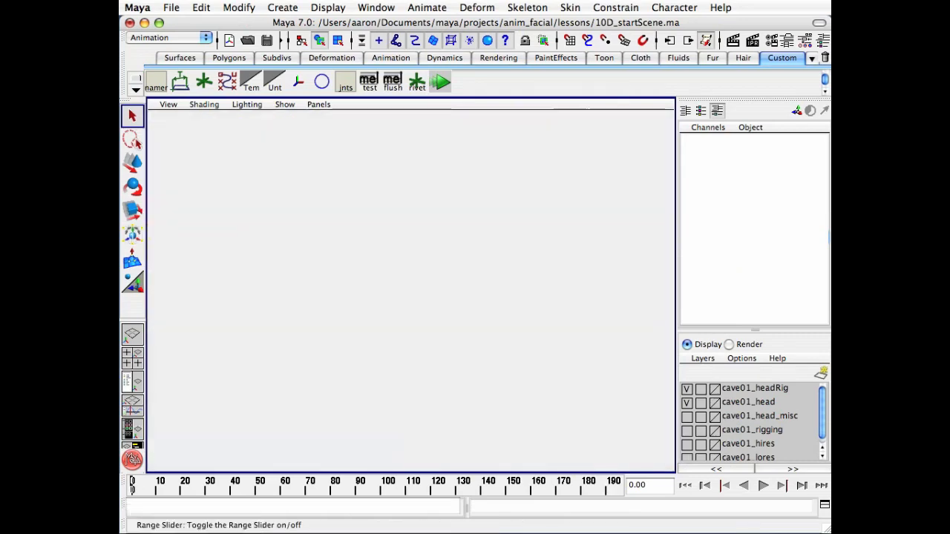
pyautogui.moveTo(283, 490); pyautogui.dragTo(323, 488)
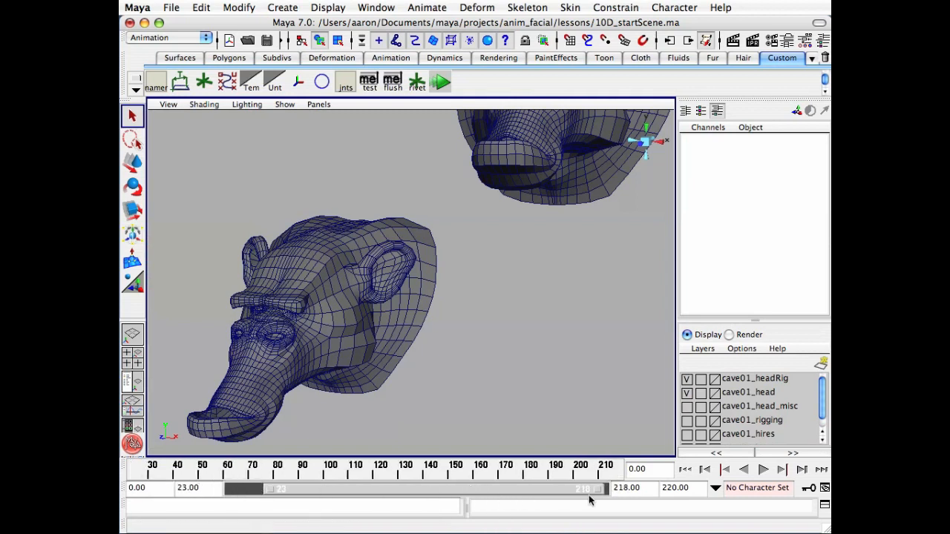
pyautogui.doubleClick(639, 487)
pyautogui.write('195')
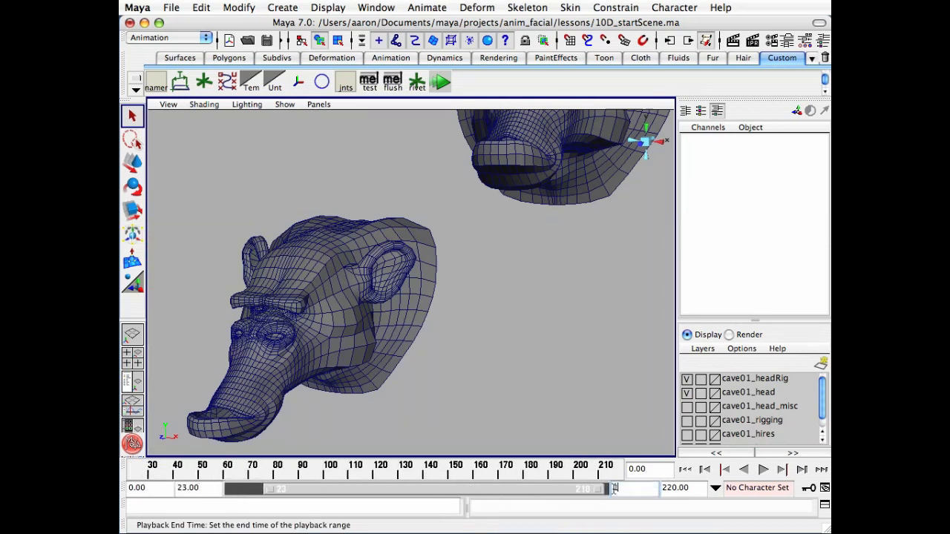
pyautogui.press('Return')
# Go to frame 185 and set the playback start time to 185
pyautogui.doubleClick(189, 487)
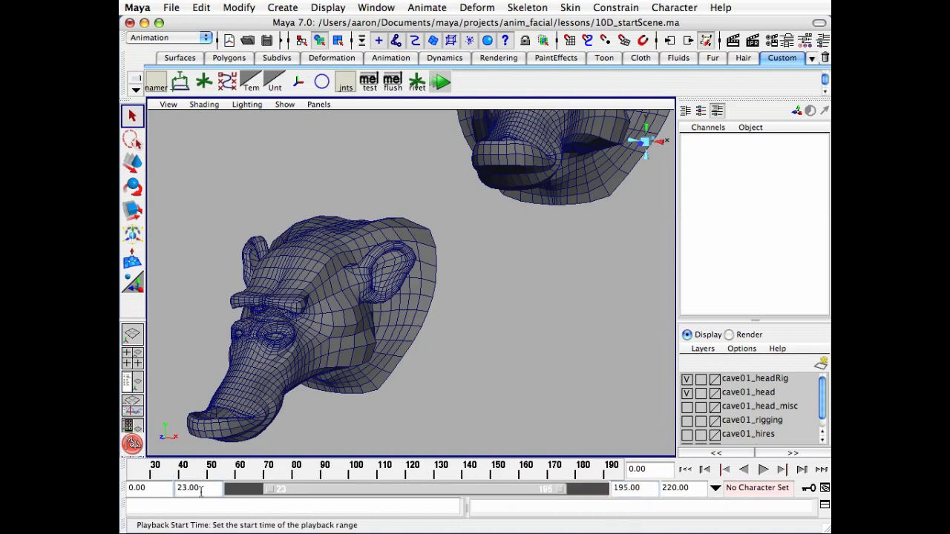
pyautogui.write('180')
pyautogui.press('Return')
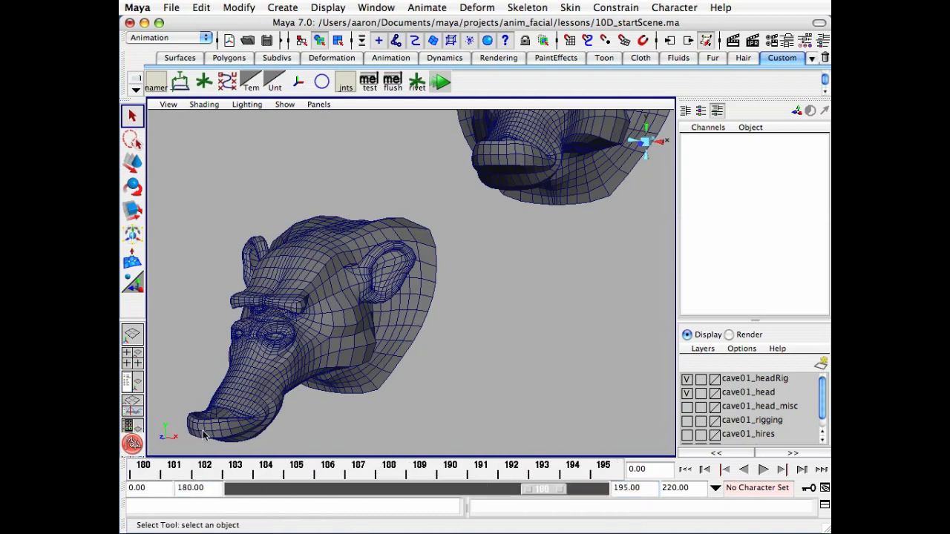
pyautogui.moveTo(159, 475)
pyautogui.mouseDown()
pyautogui.moveTo(386, 477)
pyautogui.moveTo(296, 475)
pyautogui.mouseUp()
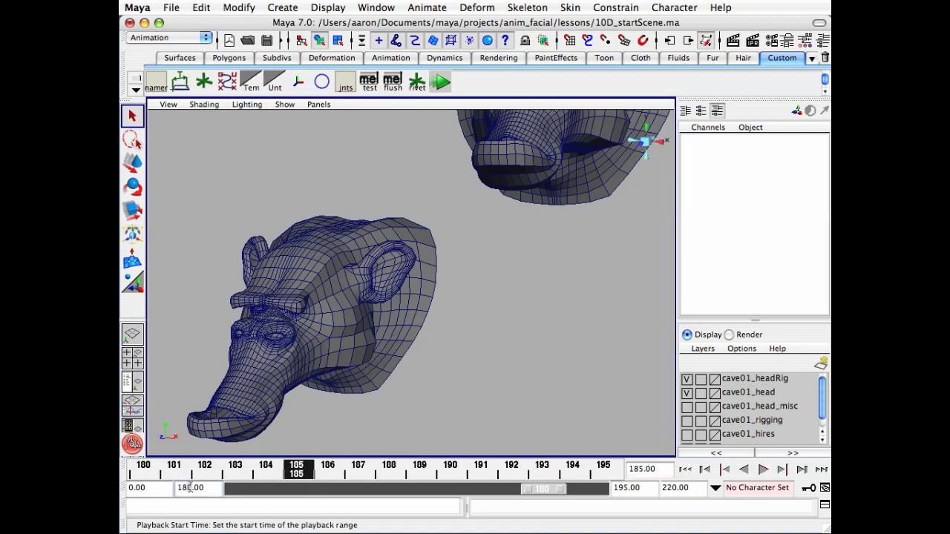
pyautogui.write('5')
pyautogui.press('Return')
# Delete the nose_l_fix target mesh from the scene
pyautogui.keyDown('alt'); pyautogui.moveTo(233, 309); pyautogui.dragTo(244, 325); pyautogui.keyUp('alt')
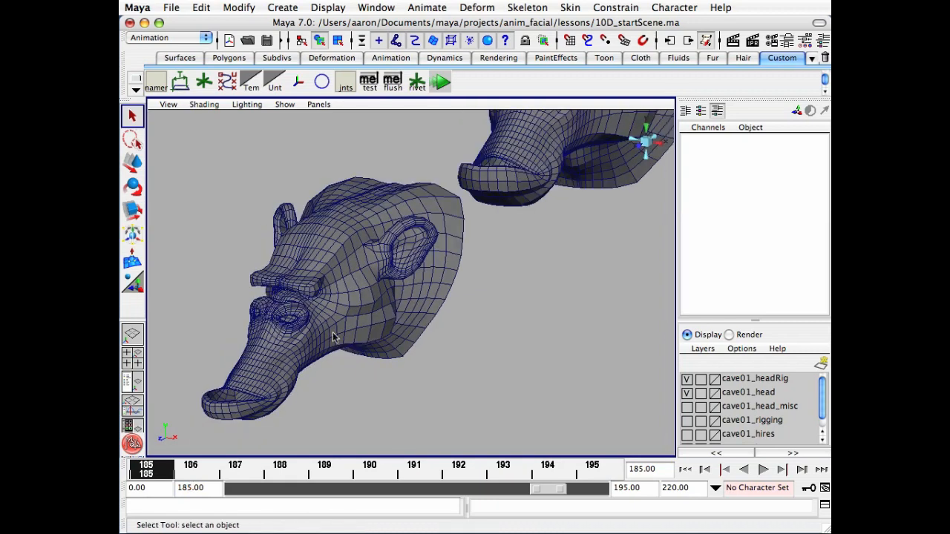
pyautogui.click(610, 191)
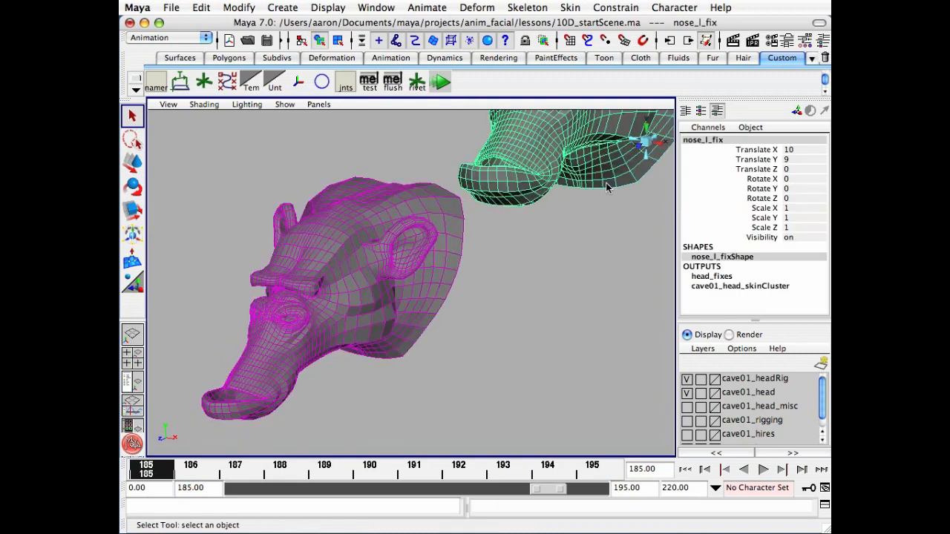
pyautogui.press('Delete')
# Select the head mesh, scrub from frame 185 to 190 and examine the deformation around the left nostril up close
pyautogui.keyDown('alt'); pyautogui.moveTo(396, 312); pyautogui.dragTo(436, 304, button='middle'); pyautogui.keyUp('alt')
pyautogui.keyDown('alt'); pyautogui.moveTo(436, 305); pyautogui.dragTo(512, 334, button='right'); pyautogui.keyUp('alt')
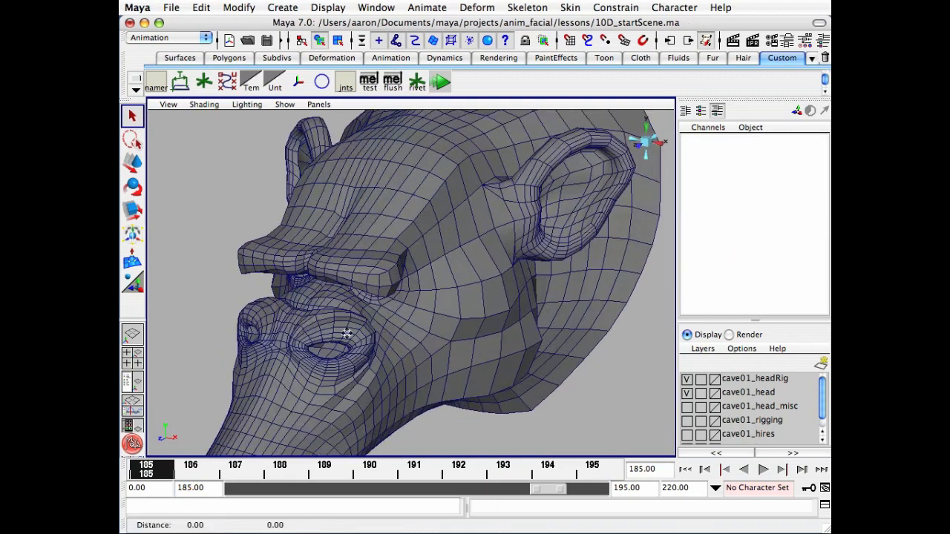
pyautogui.keyDown('alt'); pyautogui.moveTo(349, 333); pyautogui.dragTo(475, 275, button='middle'); pyautogui.keyUp('alt')
pyautogui.keyDown('alt'); pyautogui.moveTo(432, 254); pyautogui.dragTo(405, 250); pyautogui.keyUp('alt')
pyautogui.keyDown('alt'); pyautogui.moveTo(405, 250); pyautogui.dragTo(317, 215, button='middle'); pyautogui.keyUp('alt')
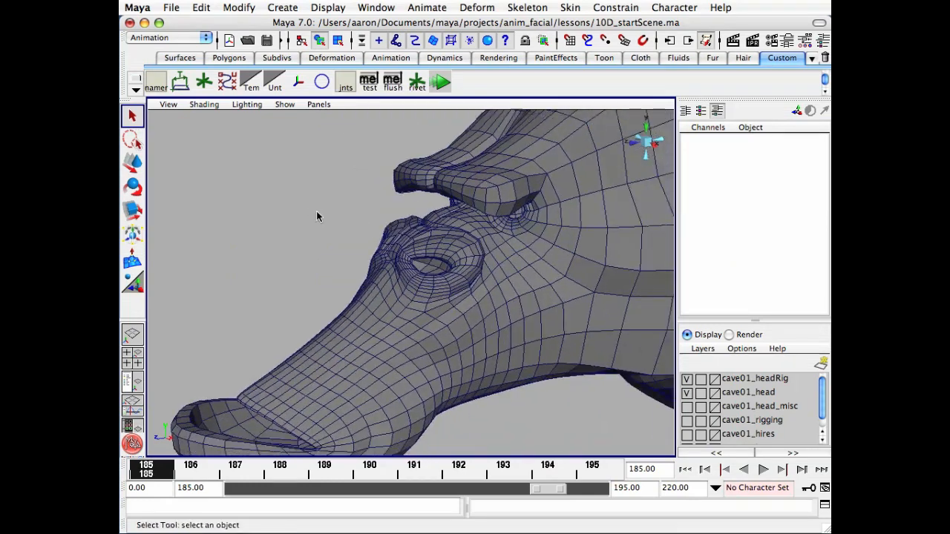
pyautogui.keyDown('alt'); pyautogui.moveTo(576, 454); pyautogui.dragTo(489, 438, button='middle'); pyautogui.keyUp('alt')
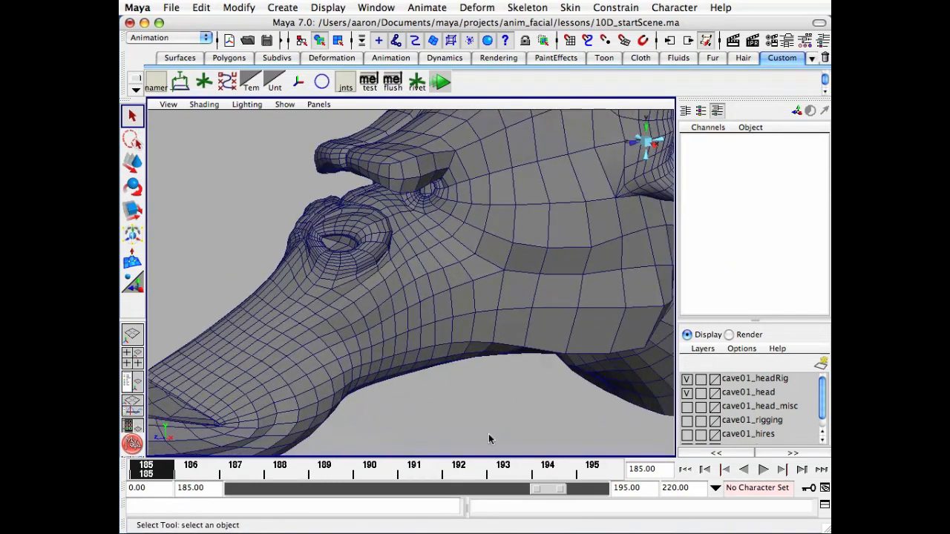
pyautogui.click(461, 311)
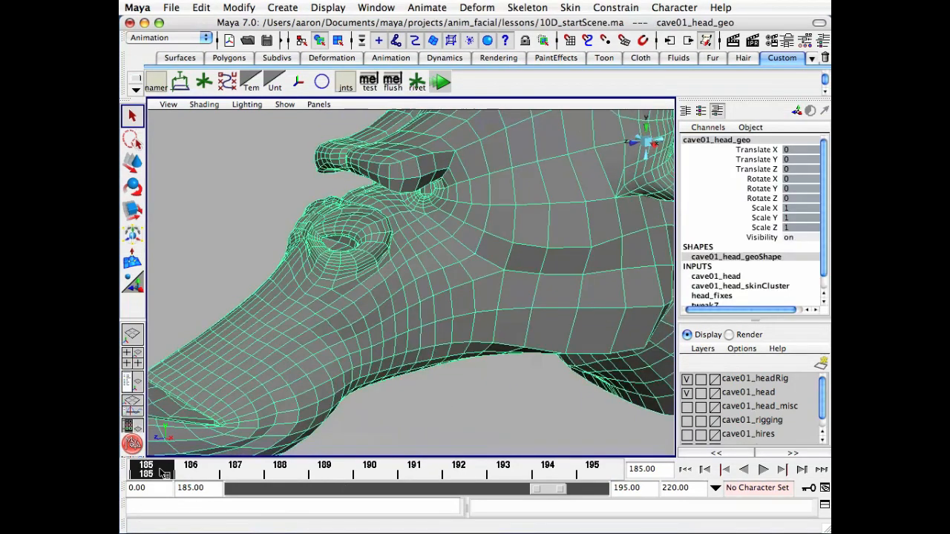
pyautogui.moveTo(162, 473); pyautogui.dragTo(368, 501)
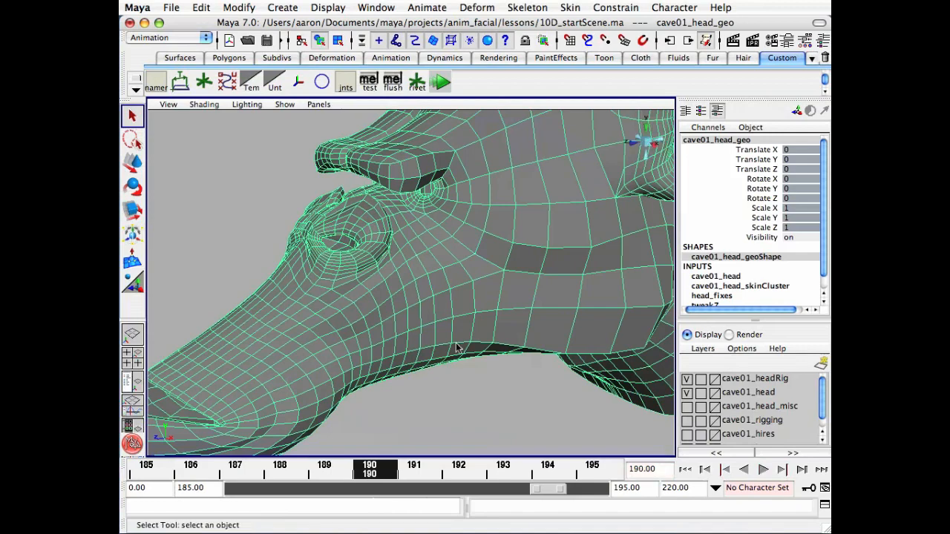
pyautogui.keyDown('alt'); pyautogui.moveTo(457, 347); pyautogui.dragTo(485, 327); pyautogui.keyUp('alt')
pyautogui.keyDown('alt'); pyautogui.moveTo(485, 327); pyautogui.dragTo(394, 315, button='middle'); pyautogui.keyUp('alt')
pyautogui.keyDown('alt'); pyautogui.moveTo(393, 316); pyautogui.dragTo(484, 306, button='right'); pyautogui.keyUp('alt')
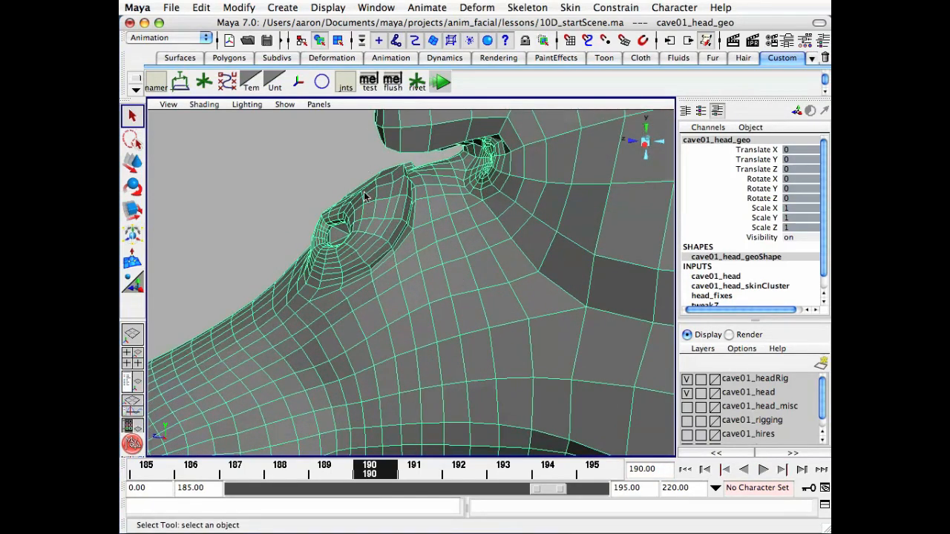
pyautogui.keyDown('alt'); pyautogui.moveTo(426, 189); pyautogui.dragTo(406, 166, button='middle'); pyautogui.keyUp('alt')
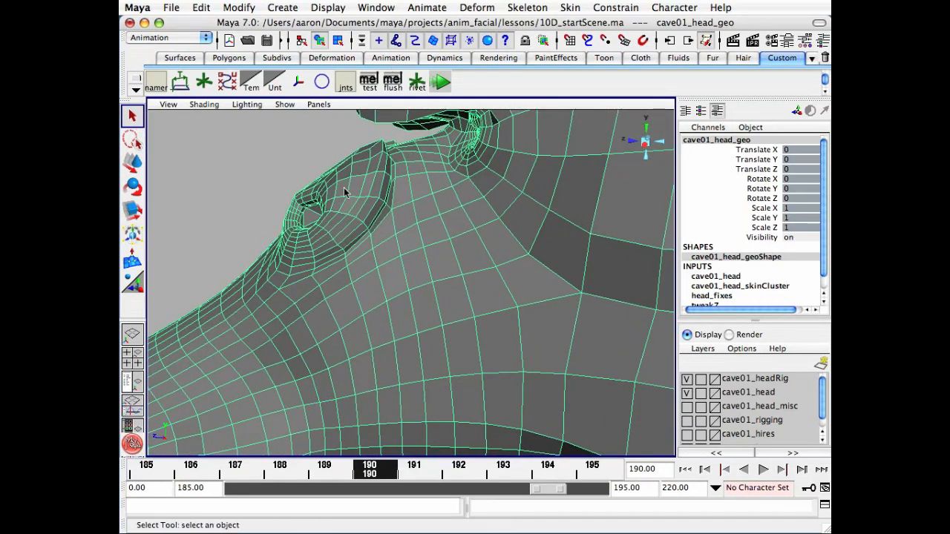
# Open the Blend Shape editor and test the nose_l_fix target by raising its weight and returning it to 0
pyautogui.click(383, 9)
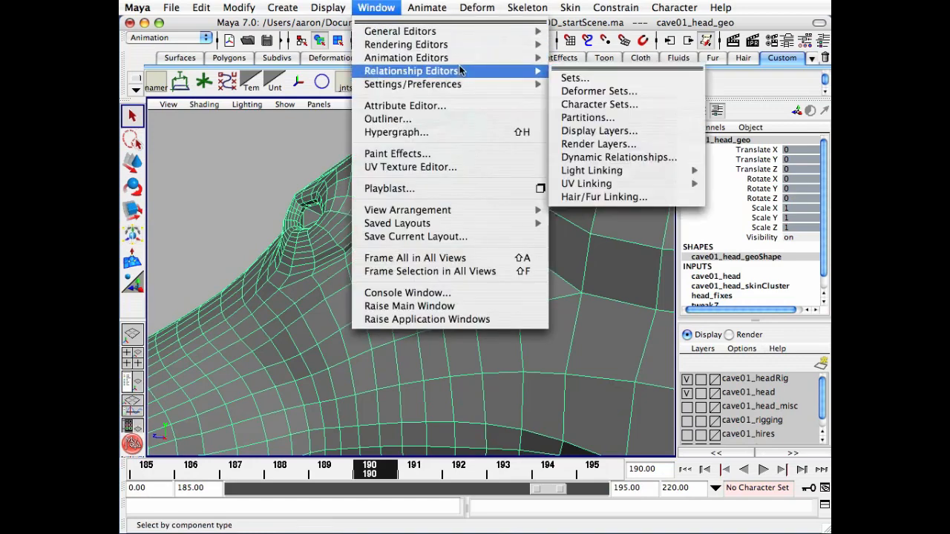
pyautogui.moveTo(467, 59)
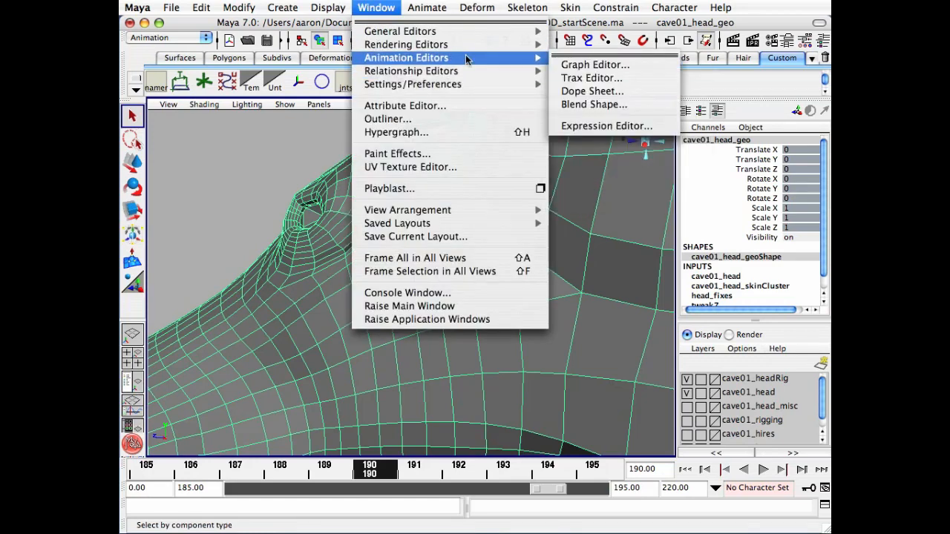
pyautogui.click(645, 106)
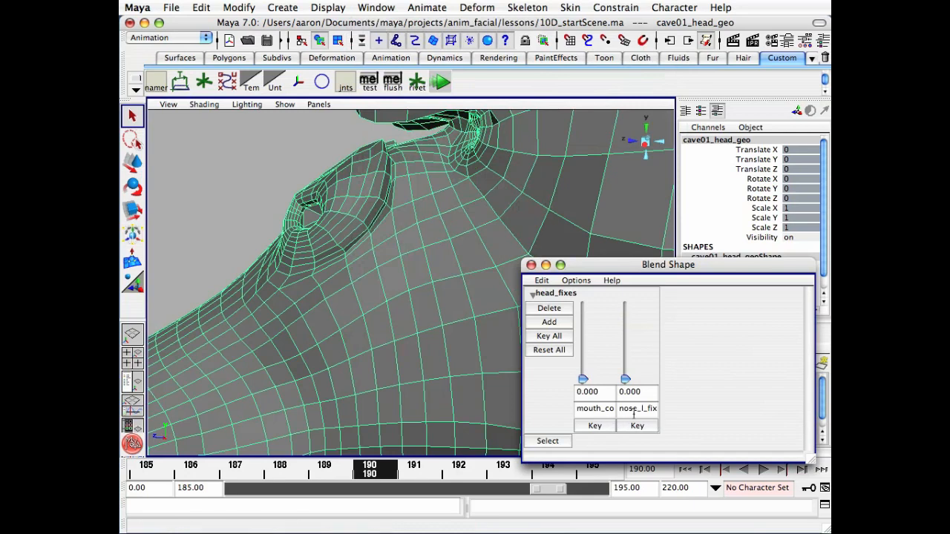
pyautogui.moveTo(627, 380); pyautogui.dragTo(627, 304)
pyautogui.moveTo(640, 257); pyautogui.dragTo(625, 477)
# Switch the perspective view to wireframe and show the joints inside the head
pyautogui.keyDown('alt'); pyautogui.moveTo(340, 192); pyautogui.dragTo(369, 194); pyautogui.keyUp('alt')
pyautogui.keyDown('alt'); pyautogui.moveTo(369, 194); pyautogui.dragTo(377, 241, button='right'); pyautogui.keyUp('alt')
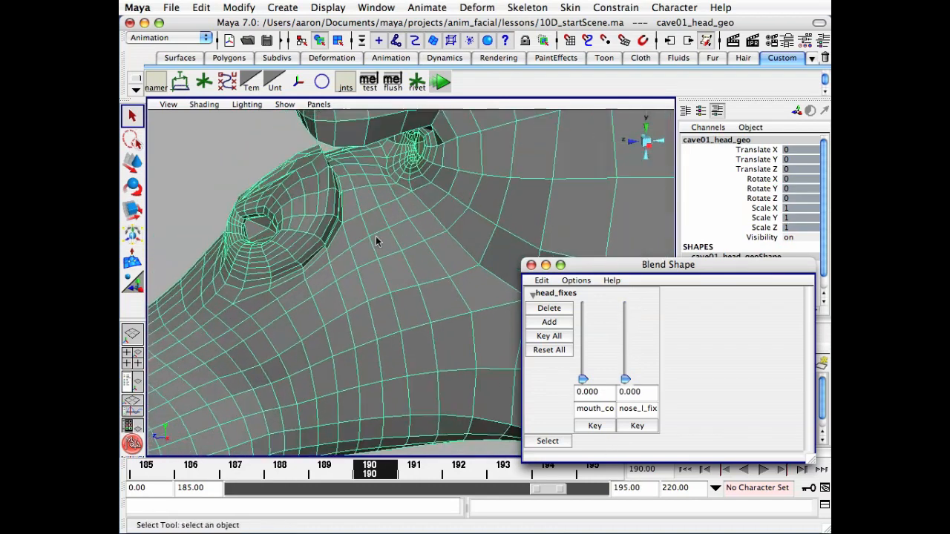
pyautogui.press('4')
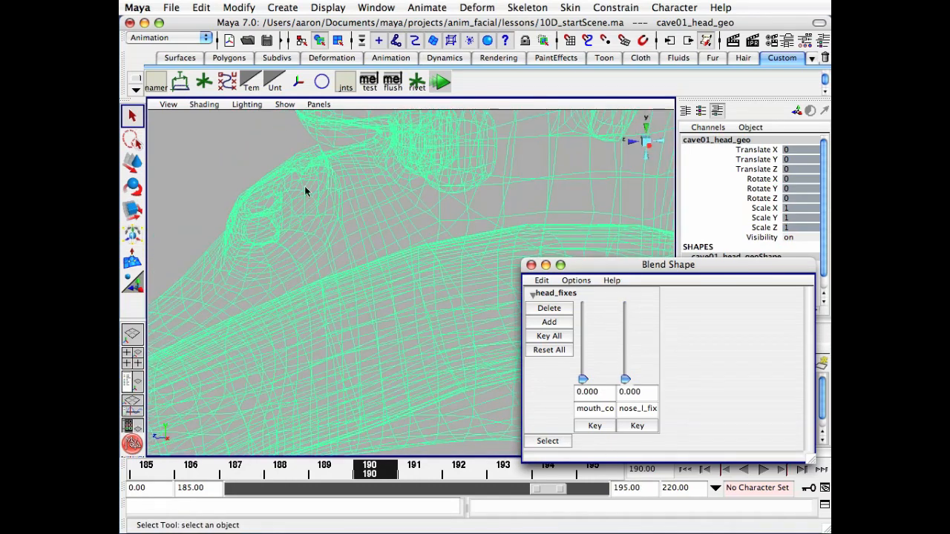
pyautogui.click(283, 105)
pyautogui.click(284, 245)
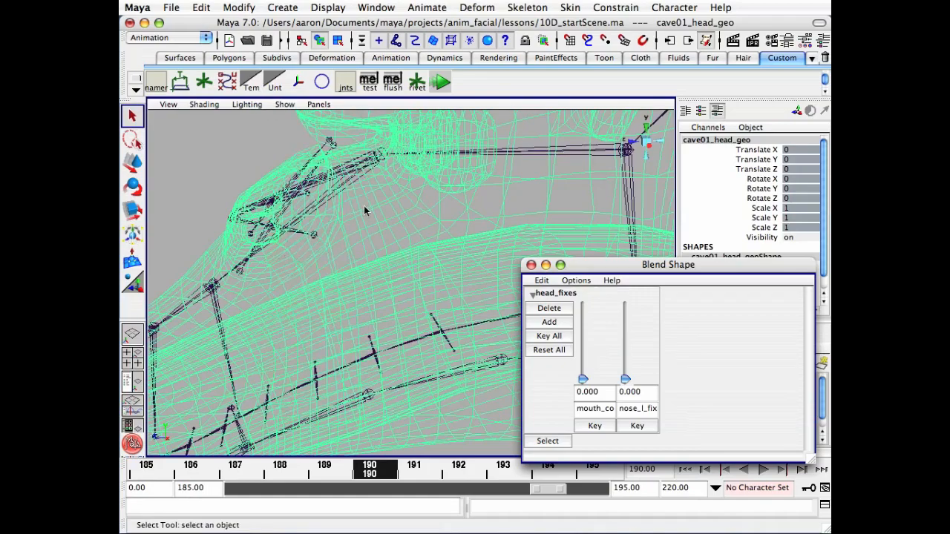
# Select the left upper nostril joint, cave01_l_upnostril01_jnt, and frame it in the view
pyautogui.keyDown('alt'); pyautogui.moveTo(364, 205); pyautogui.dragTo(333, 211); pyautogui.keyUp('alt')
pyautogui.keyDown('alt'); pyautogui.moveTo(332, 211); pyautogui.dragTo(402, 205, button='middle'); pyautogui.keyUp('alt')
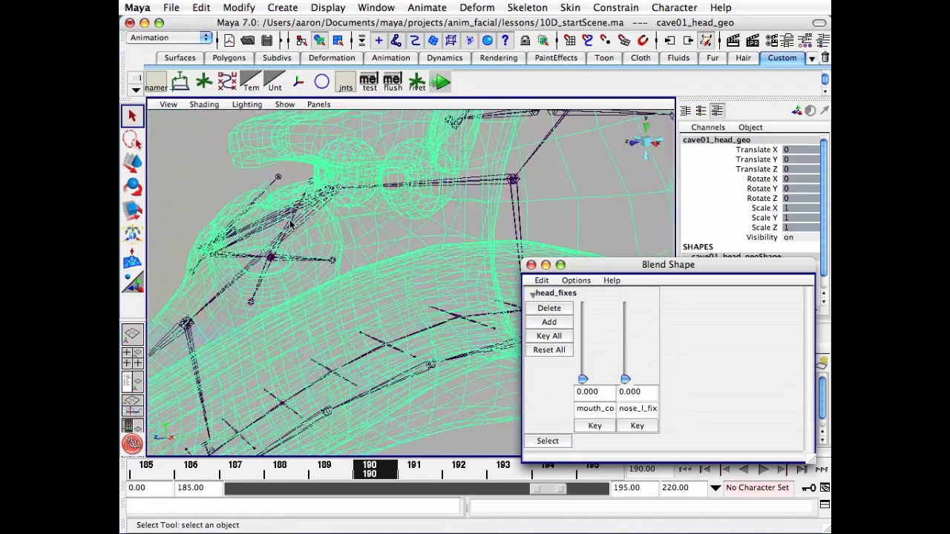
pyautogui.click(291, 224)
pyautogui.keyDown('alt'); pyautogui.moveTo(291, 225); pyautogui.dragTo(336, 244, button='right'); pyautogui.keyUp('alt')
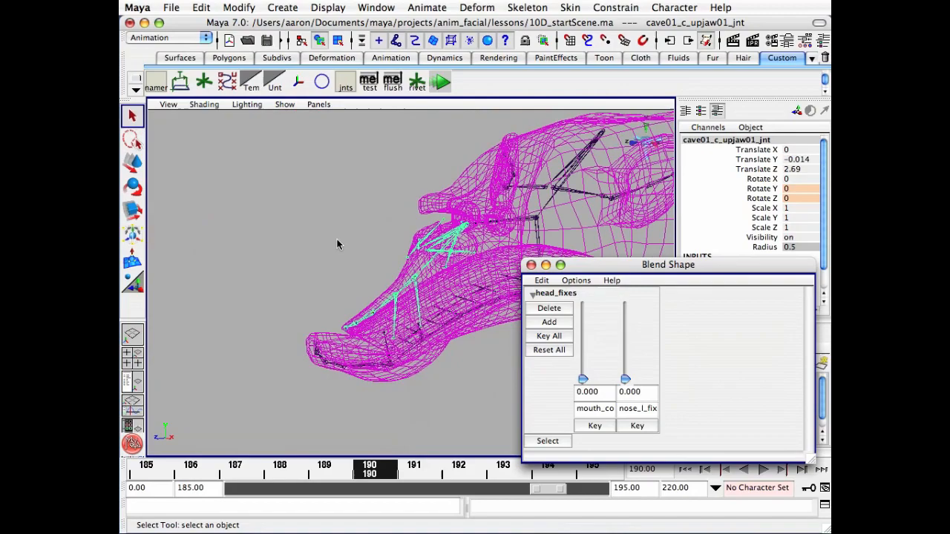
pyautogui.click(287, 248)
pyautogui.keyDown('alt'); pyautogui.moveTo(306, 246); pyautogui.dragTo(327, 208); pyautogui.keyUp('alt')
pyautogui.keyDown('alt'); pyautogui.moveTo(327, 209); pyautogui.dragTo(505, 231, button='right'); pyautogui.keyUp('alt')
pyautogui.keyDown('alt'); pyautogui.moveTo(419, 142); pyautogui.dragTo(552, 220); pyautogui.keyUp('alt')
pyautogui.click(519, 192)
pyautogui.press('f')
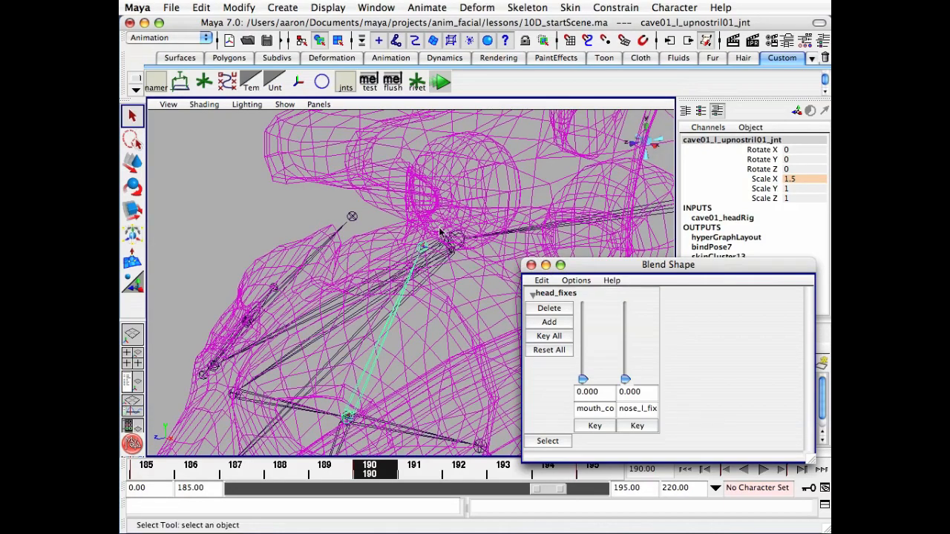
pyautogui.keyDown('alt'); pyautogui.moveTo(444, 229); pyautogui.dragTo(460, 245); pyautogui.keyUp('alt')
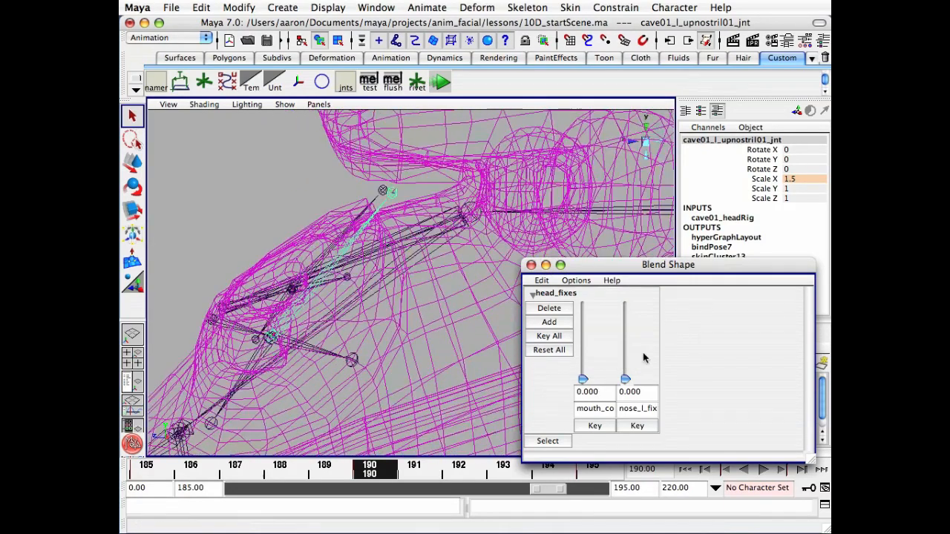
pyautogui.keyDown('alt'); pyautogui.moveTo(392, 368); pyautogui.dragTo(353, 333); pyautogui.keyUp('alt')
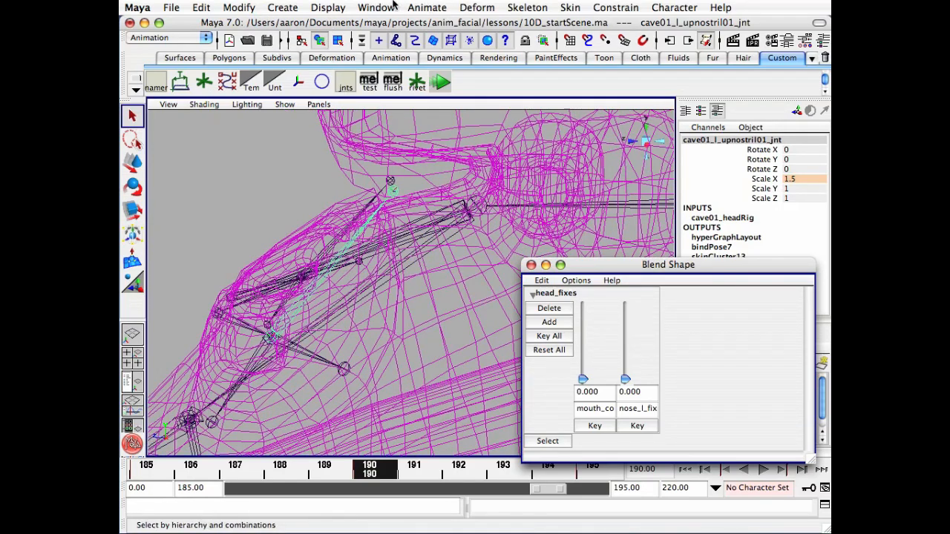
# Open Set Driven Key, return to shaded display, and load the left upper nostril joint as driver with scaleX as the driving attribute
pyautogui.click(426, 9)
pyautogui.moveTo(504, 76)
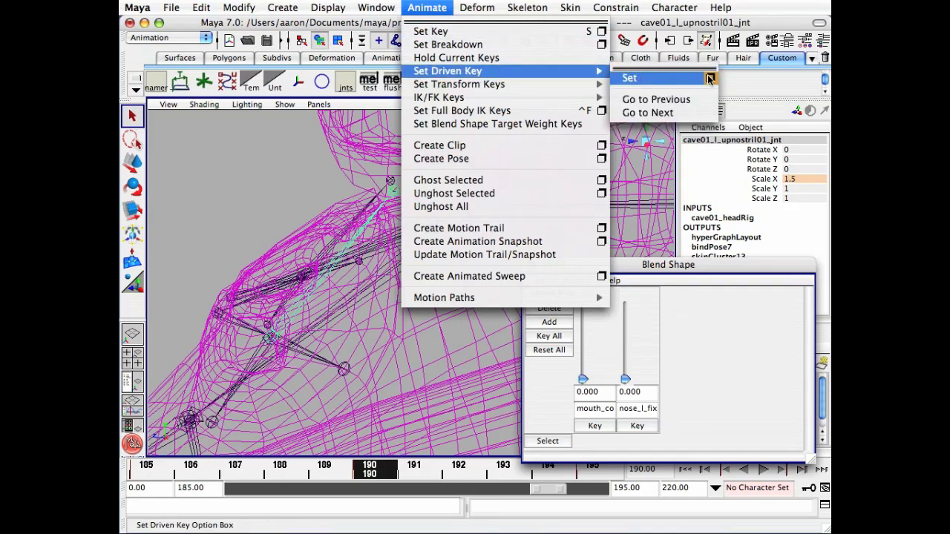
pyautogui.click(710, 78)
pyautogui.press('5')
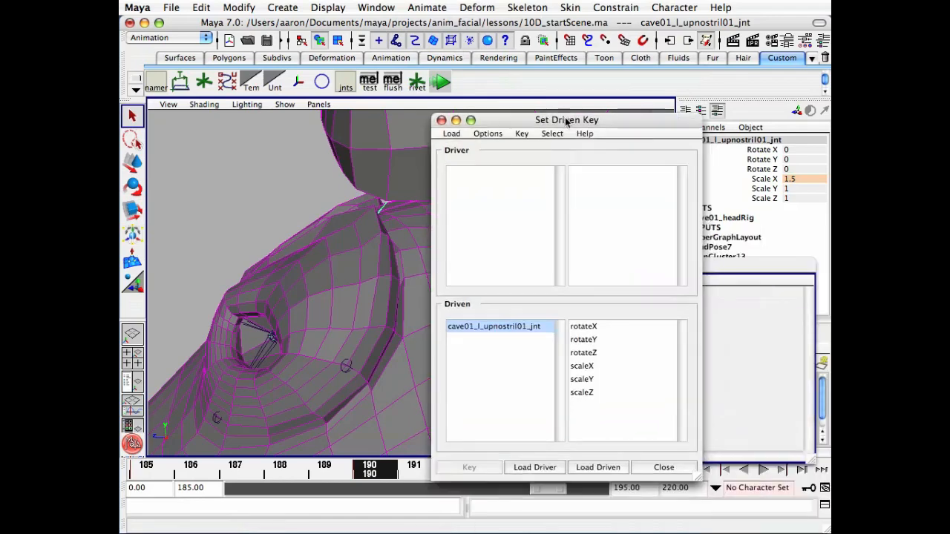
pyautogui.moveTo(566, 121); pyautogui.dragTo(300, 154)
pyautogui.moveTo(273, 148); pyautogui.dragTo(273, 149)
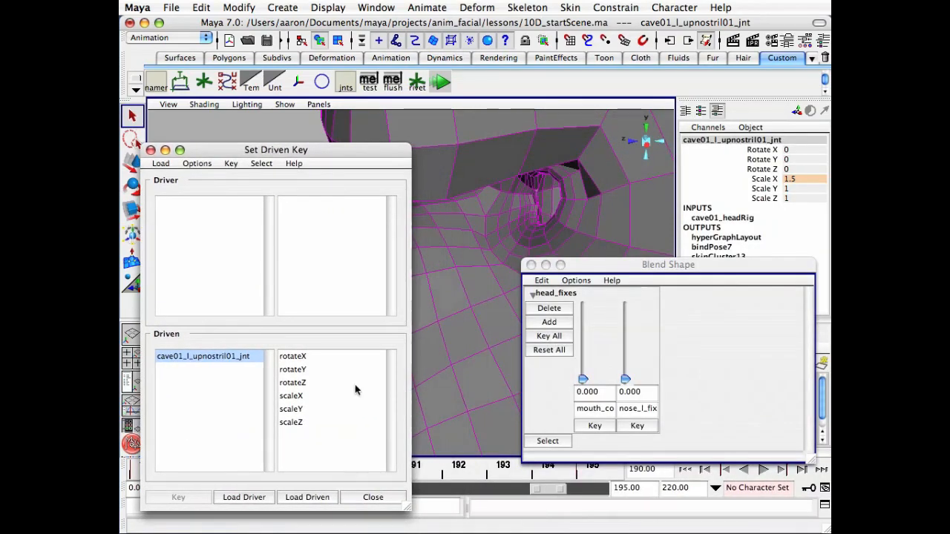
pyautogui.click(245, 497)
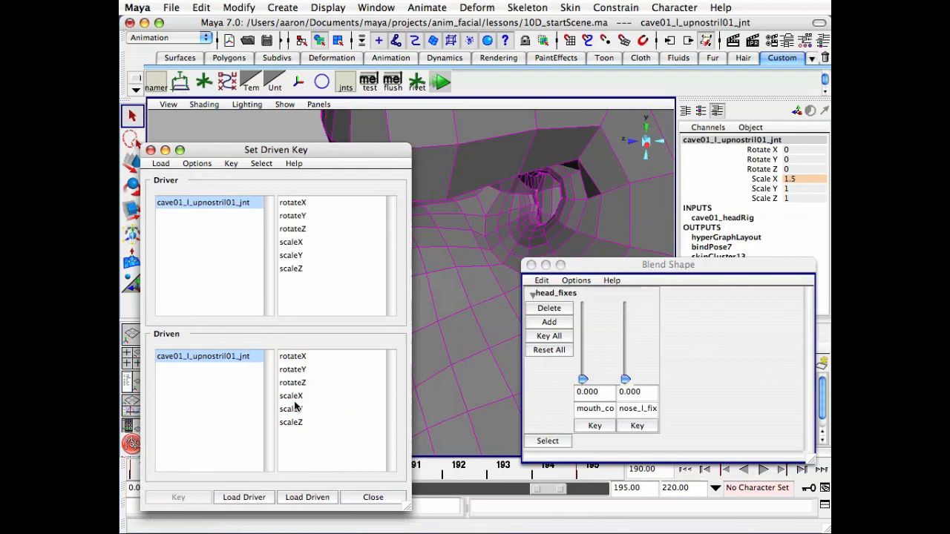
pyautogui.click(296, 243)
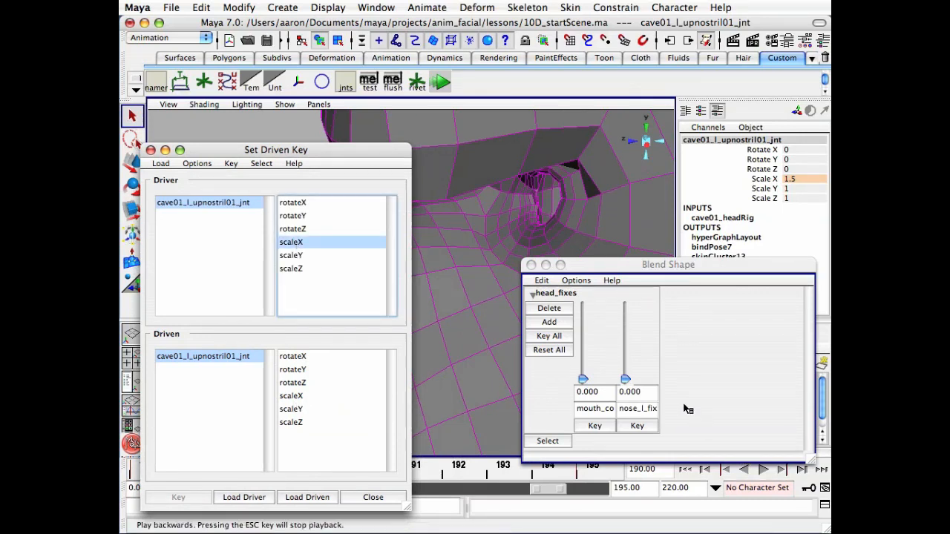
# Load the head_fixes blend shape as driven with nose_l_fix as the driven attribute, and close the Blend Shape editor
pyautogui.click(546, 440)
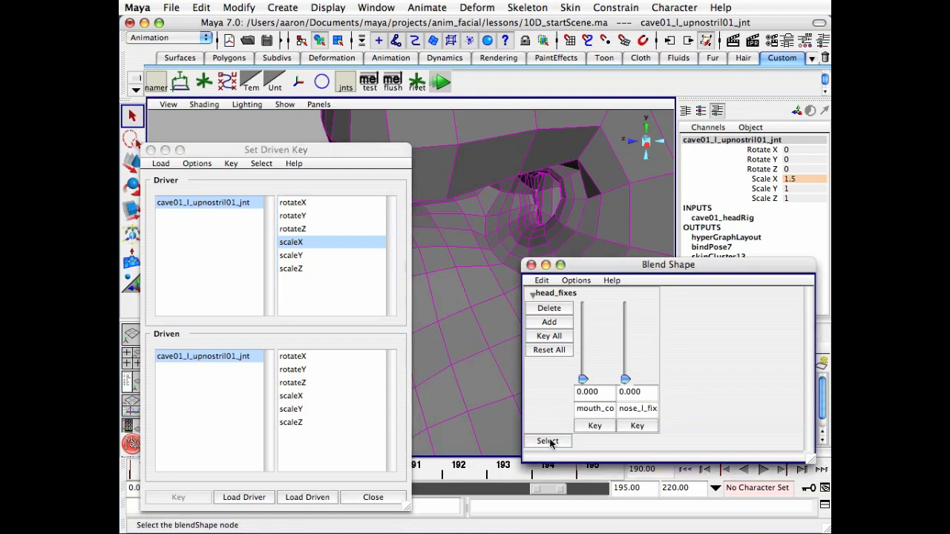
pyautogui.click(313, 498)
pyautogui.click(299, 383)
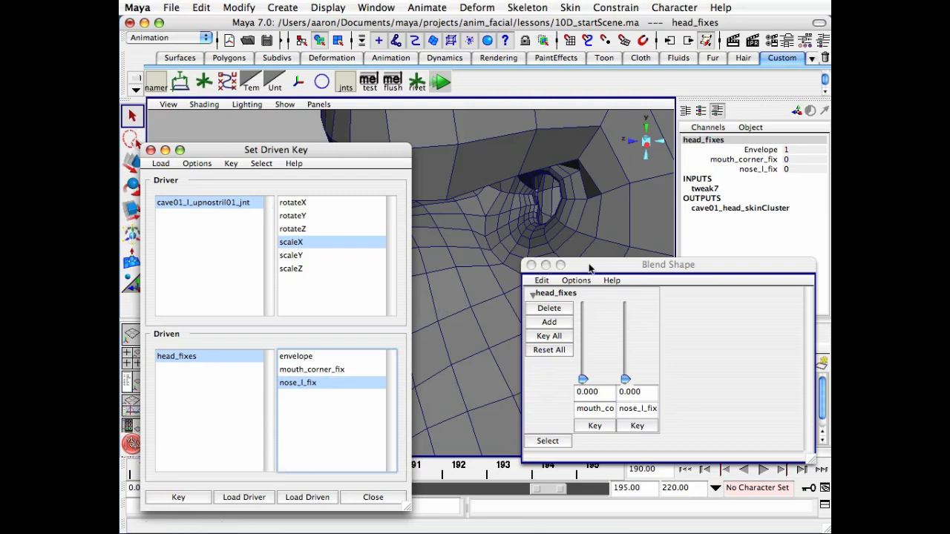
pyautogui.click(531, 265)
pyautogui.moveTo(318, 149); pyautogui.dragTo(731, 138)
# Go to frame 185 and set a driven key linking nose_l_fix to the nostril joint's scaleX in its neutral pose
pyautogui.click(151, 474)
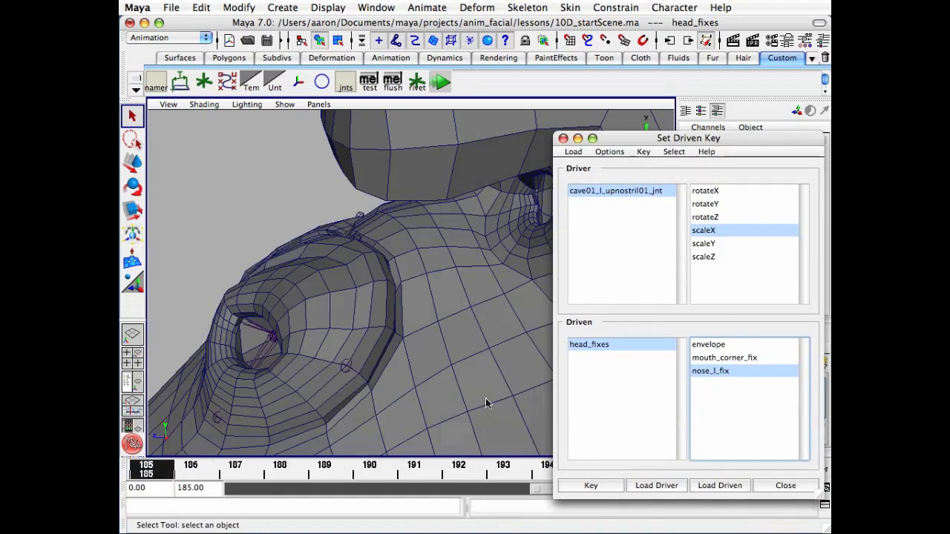
pyautogui.click(604, 348)
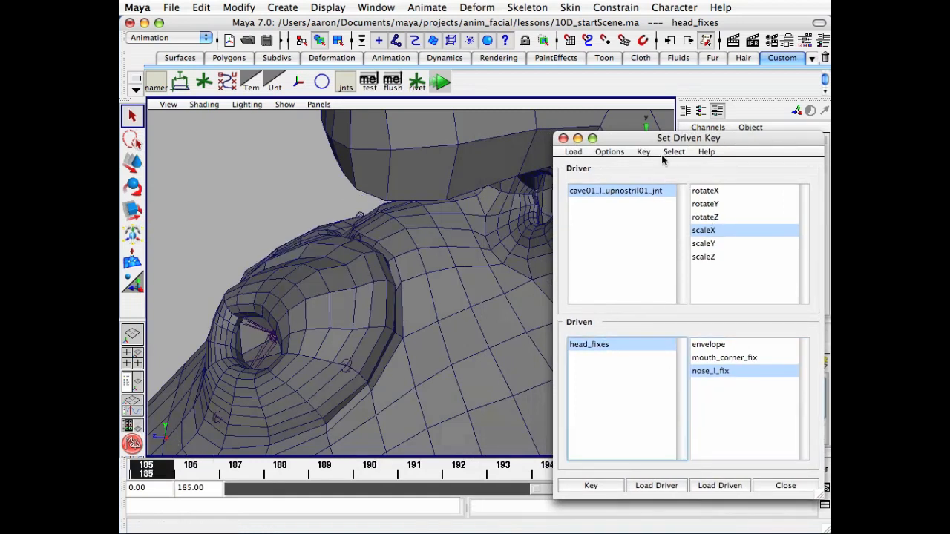
pyautogui.moveTo(670, 141); pyautogui.dragTo(577, 151)
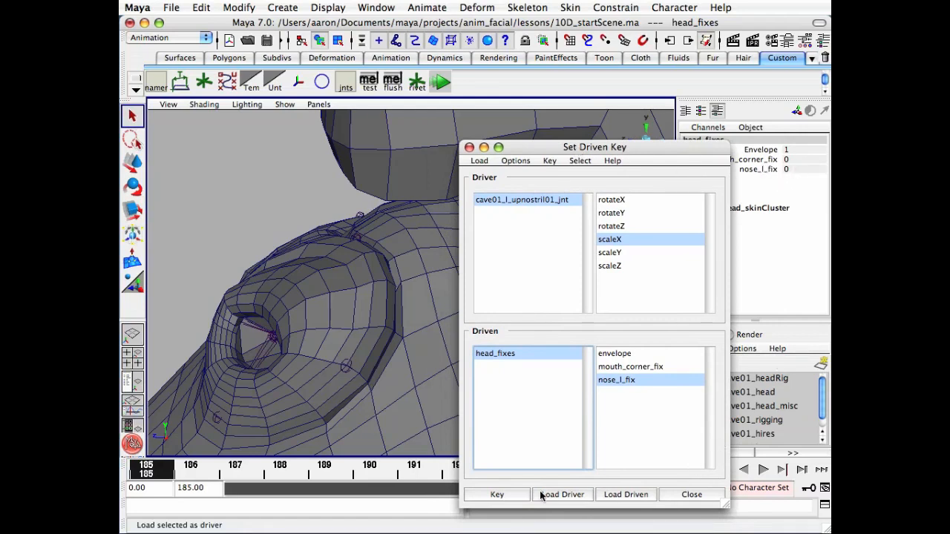
pyautogui.click(495, 494)
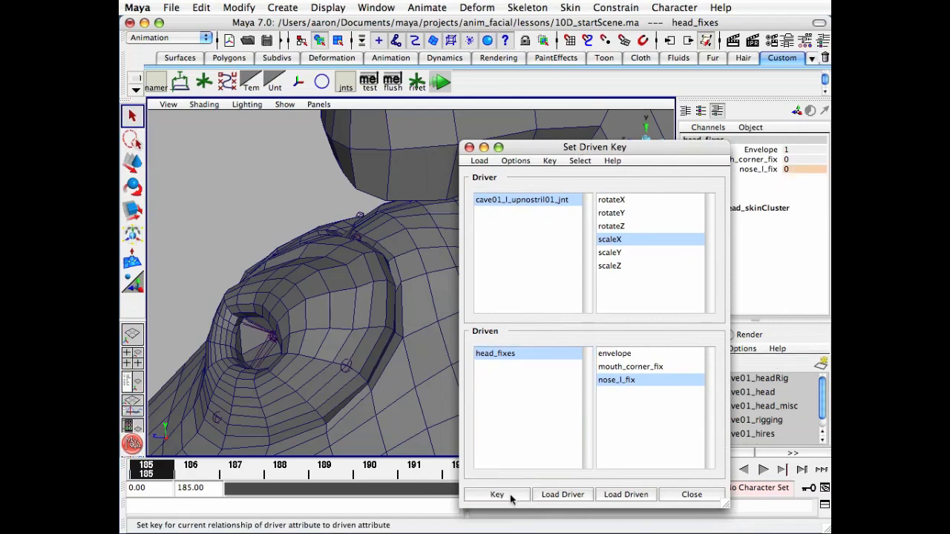
# At frame 190, set nose_l_fix to 1, key it against the joint's scaleX, and close Set Driven Key
pyautogui.click(370, 473)
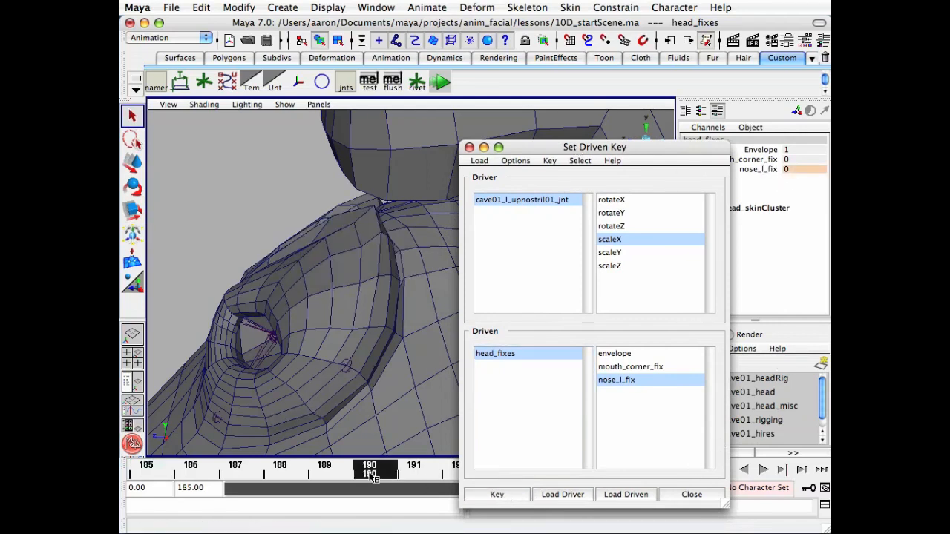
pyautogui.click(758, 170)
pyautogui.moveTo(371, 230); pyautogui.dragTo(333, 213, button='middle')
pyautogui.keyDown('alt'); pyautogui.moveTo(334, 213); pyautogui.dragTo(270, 238); pyautogui.keyUp('alt')
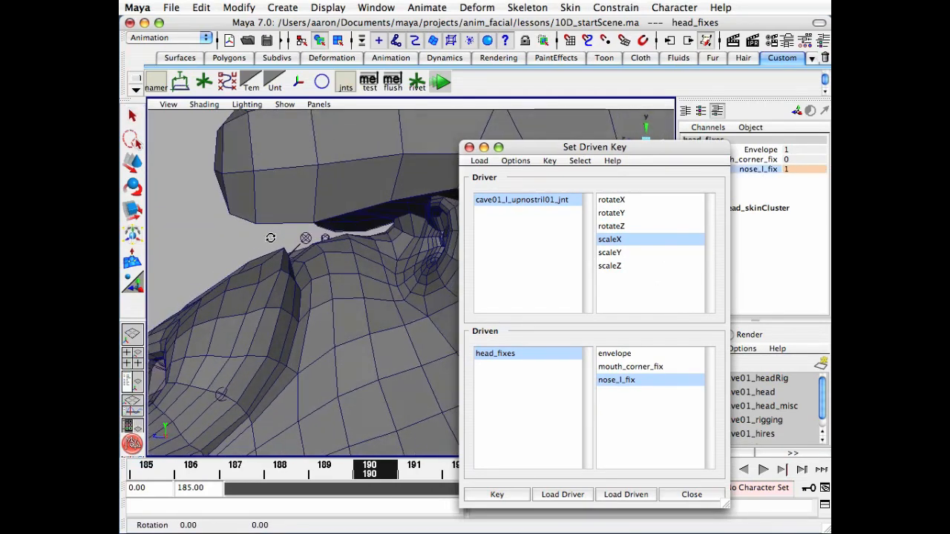
pyautogui.click(499, 495)
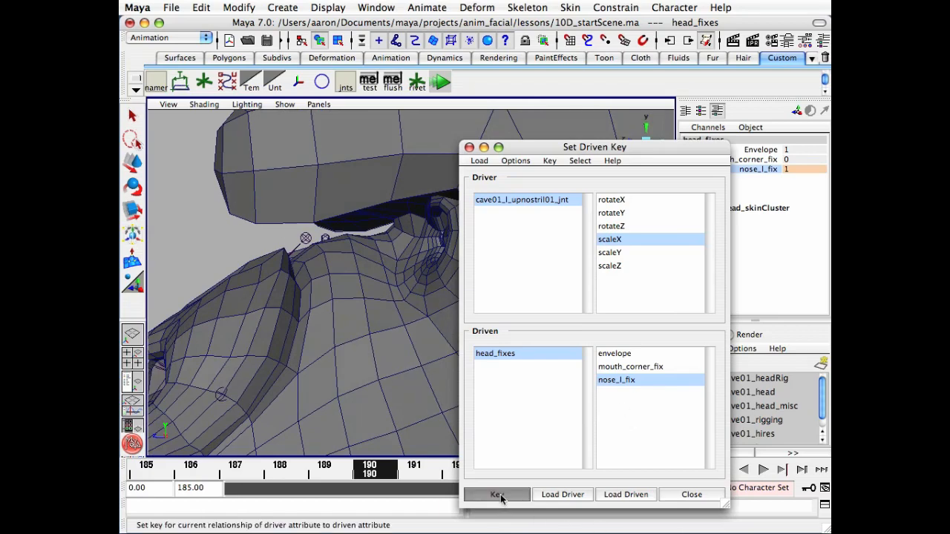
pyautogui.click(469, 148)
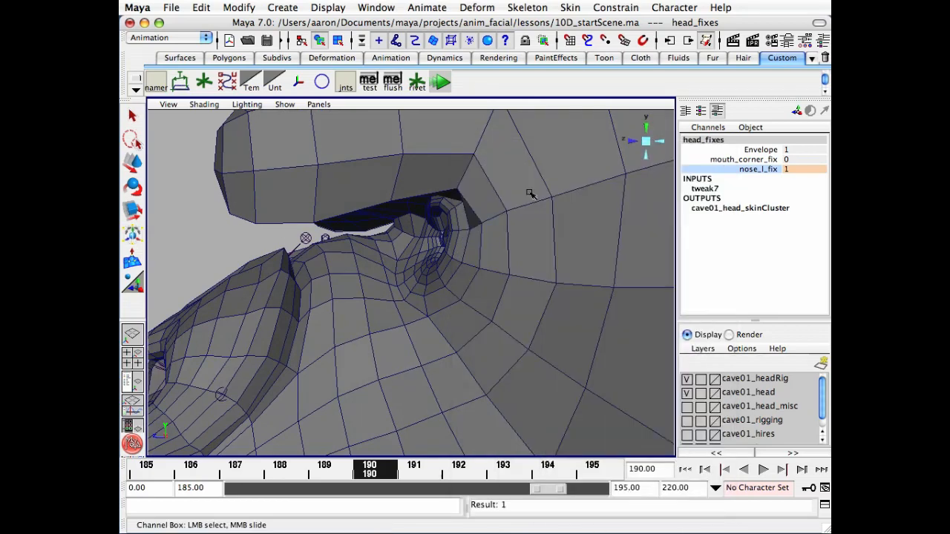
# Clear the selection and hide the cave01_headRig layer so only the head mesh is displayed
pyautogui.keyDown('alt'); pyautogui.moveTo(529, 193); pyautogui.dragTo(409, 194, button='right'); pyautogui.keyUp('alt')
pyautogui.keyDown('alt'); pyautogui.moveTo(410, 194); pyautogui.dragTo(475, 195, button='middle'); pyautogui.keyUp('alt')
pyautogui.click(310, 197)
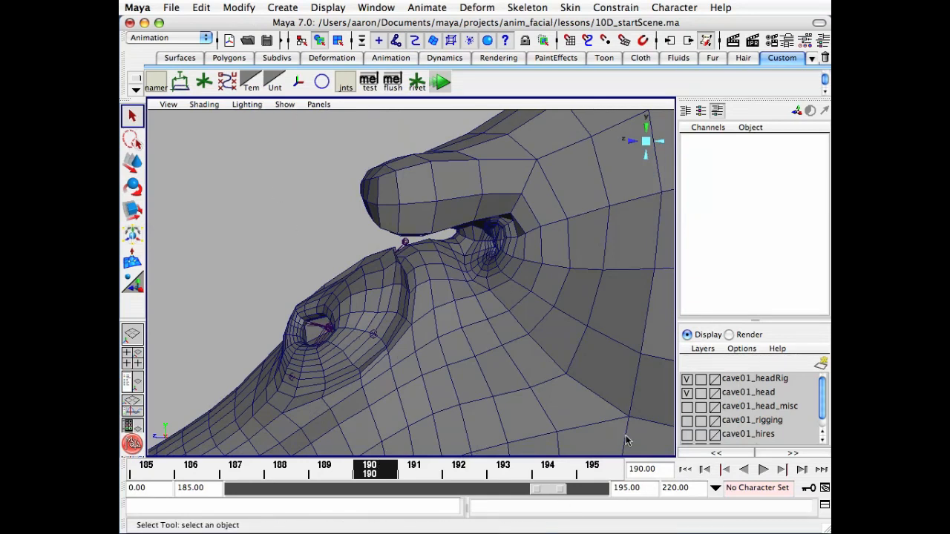
pyautogui.click(686, 378)
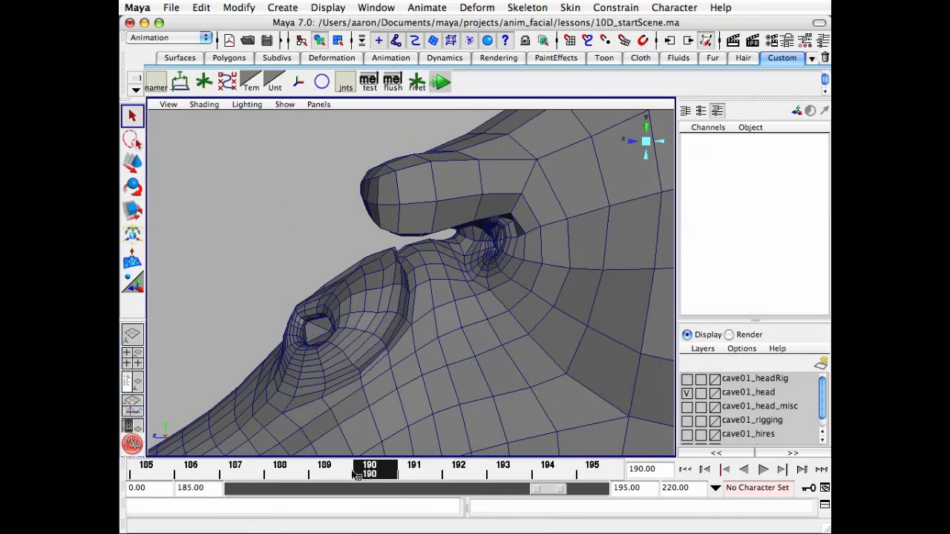
# Play and scrub frames 185 to 195 to examine the nostril fix from both sides of the nose
pyautogui.hotkey('alt', 'v')
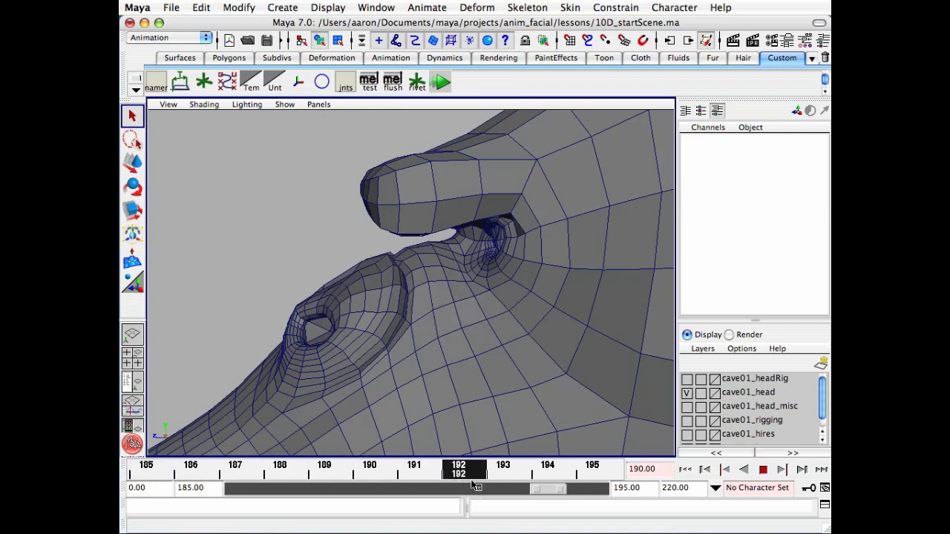
pyautogui.moveTo(580, 485); pyautogui.dragTo(374, 454)
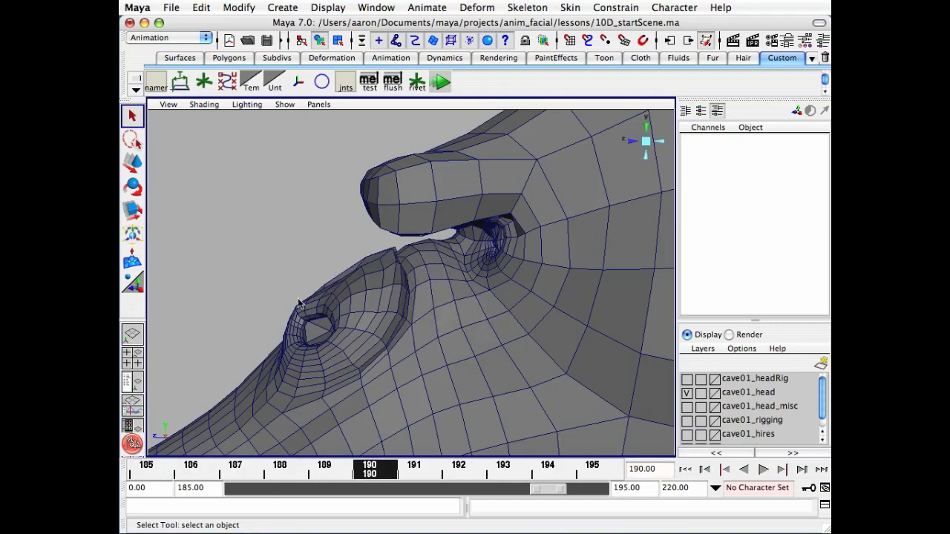
pyautogui.keyDown('alt'); pyautogui.moveTo(549, 327); pyautogui.dragTo(453, 349); pyautogui.keyUp('alt')
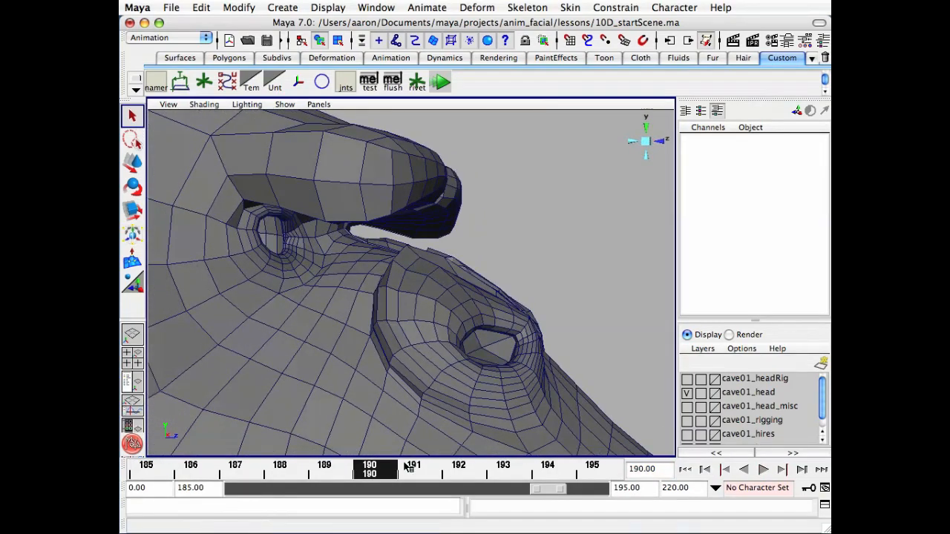
pyautogui.moveTo(353, 473); pyautogui.dragTo(318, 463)
pyautogui.keyDown('alt'); pyautogui.moveTo(339, 368); pyautogui.dragTo(420, 281); pyautogui.keyUp('alt')
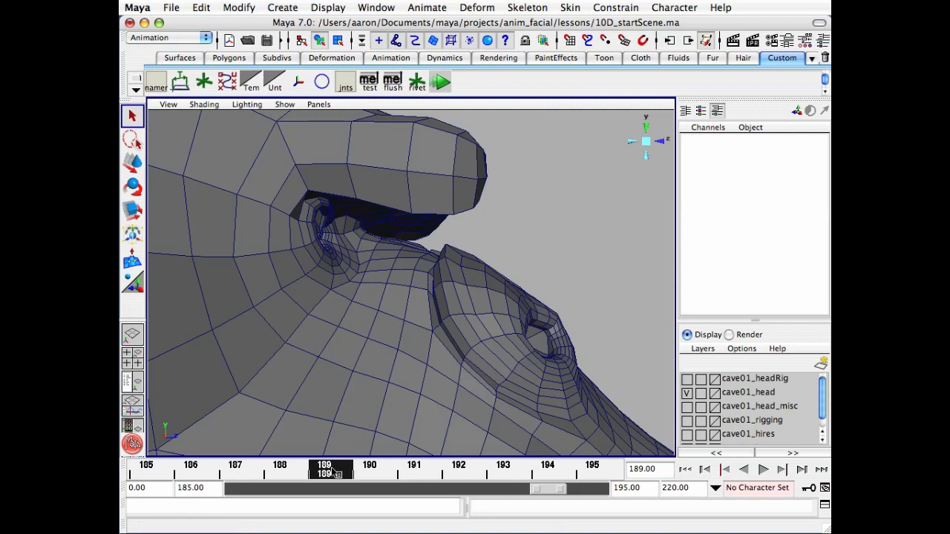
pyautogui.hotkey('alt', 'v')
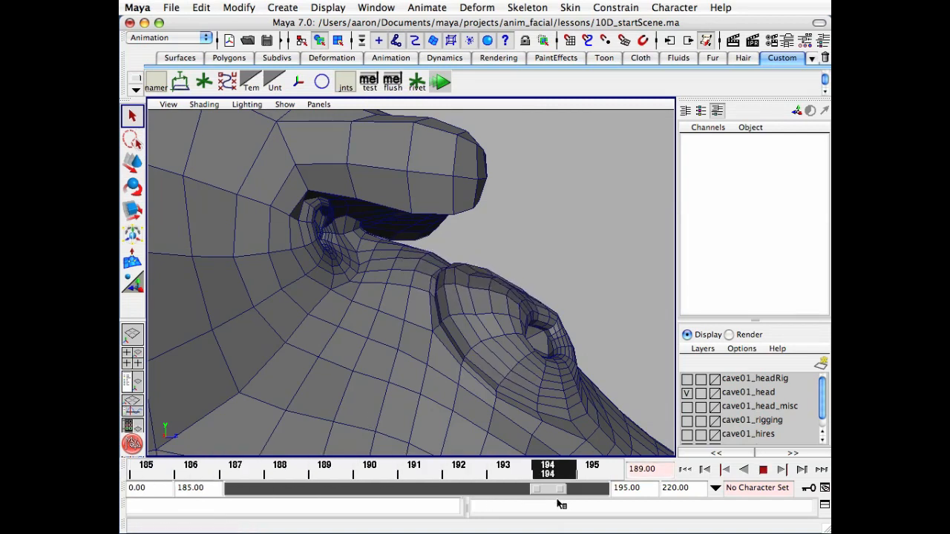
pyautogui.hotkey('alt', 'v')
pyautogui.click(471, 326)
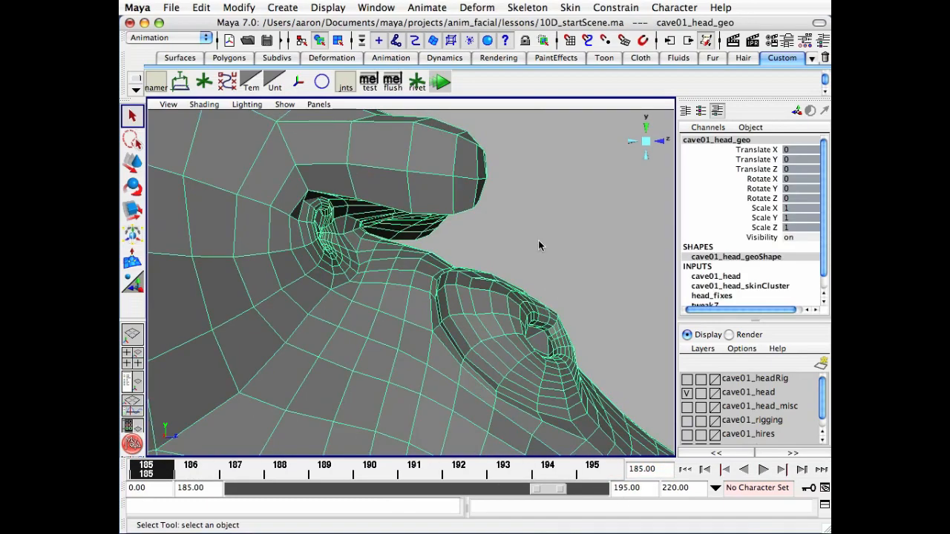
pyautogui.click(539, 246)
pyautogui.keyDown('alt'); pyautogui.moveTo(539, 245); pyautogui.dragTo(452, 279); pyautogui.keyUp('alt')
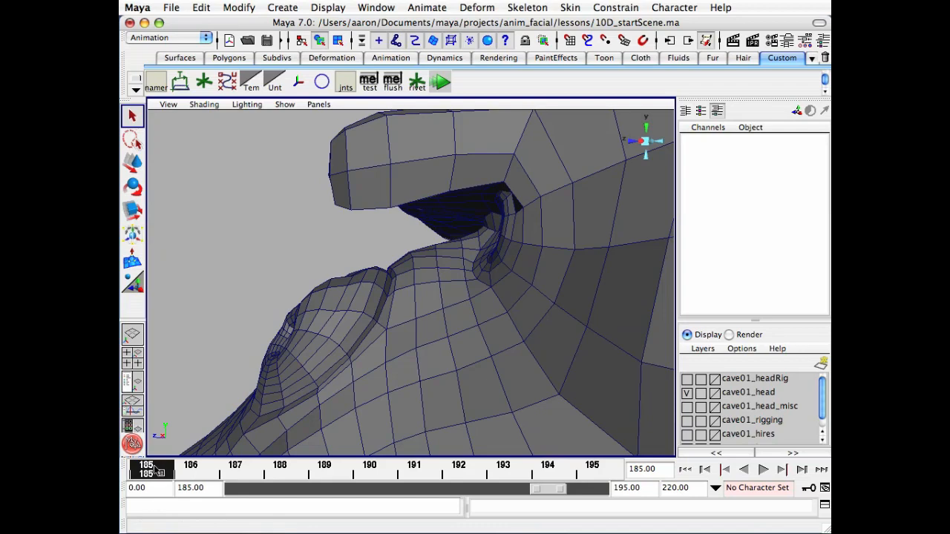
# Replay the nostril motion and compare frames 185 and 190, examining the crease where the nostril meets the face
pyautogui.hotkey('alt', 'v')
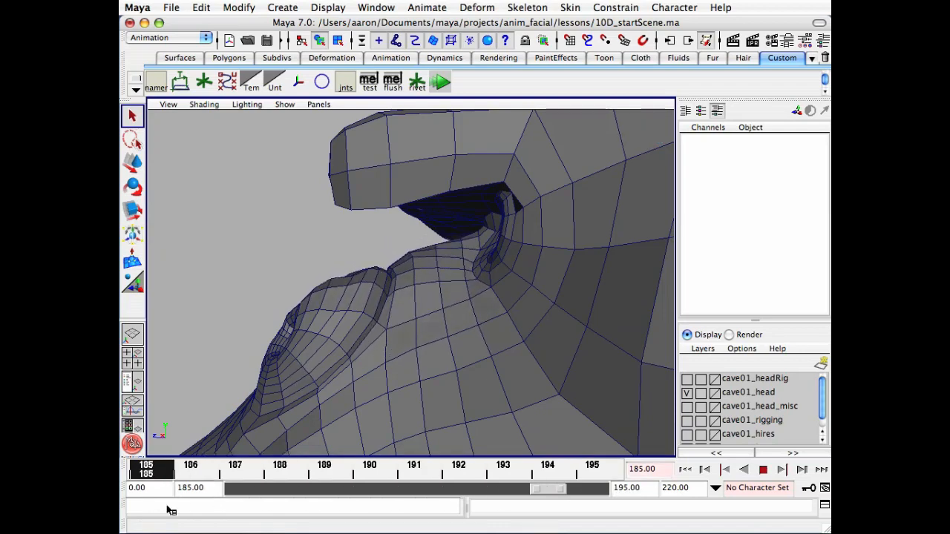
pyautogui.hotkey('alt', 'v')
pyautogui.keyDown('alt'); pyautogui.moveTo(386, 333); pyautogui.dragTo(446, 368); pyautogui.keyUp('alt')
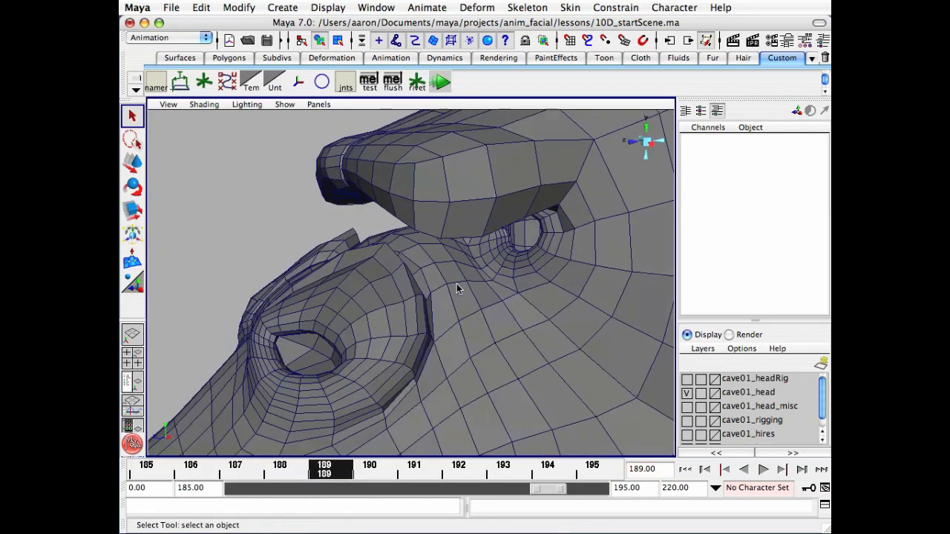
pyautogui.moveTo(457, 289)
pyautogui.keyDown('alt'); pyautogui.mouseDown()
pyautogui.moveTo(447, 324)
pyautogui.moveTo(461, 373)
pyautogui.moveTo(456, 365)
pyautogui.mouseUp(); pyautogui.keyUp('alt')
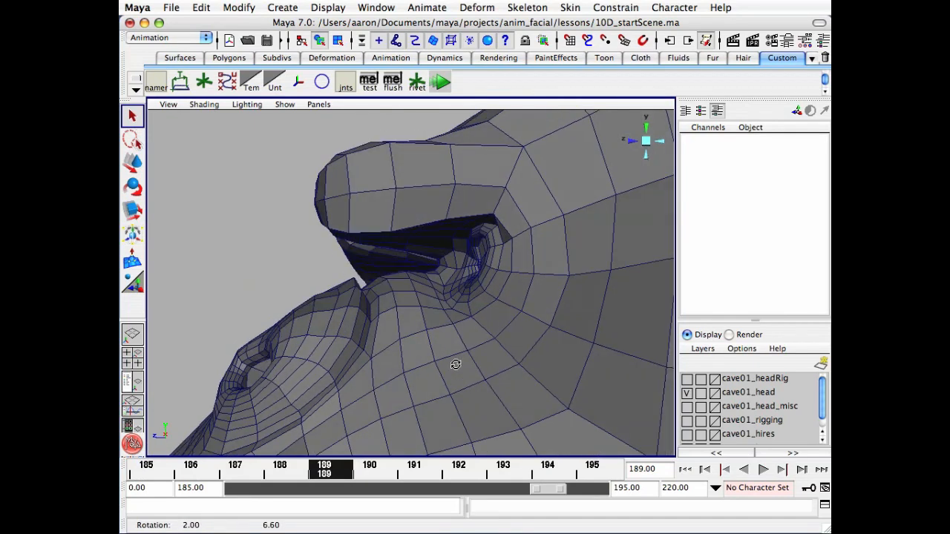
pyautogui.hotkey('alt', 'v')
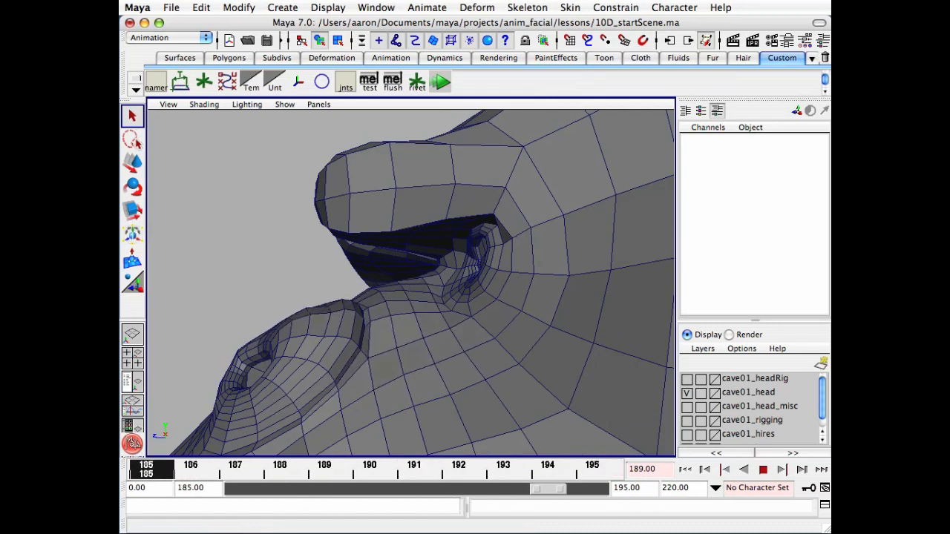
pyautogui.hotkey('alt', 'v')
pyautogui.keyDown('alt'); pyautogui.moveTo(377, 333); pyautogui.dragTo(393, 352); pyautogui.keyUp('alt')
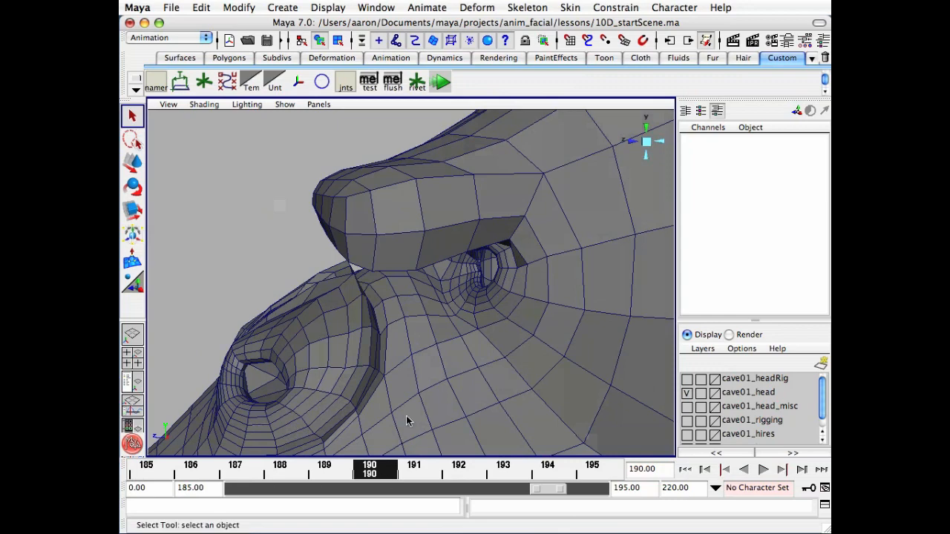
pyautogui.keyDown('alt'); pyautogui.moveTo(399, 441); pyautogui.dragTo(399, 388); pyautogui.keyUp('alt')
pyautogui.moveTo(375, 479); pyautogui.dragTo(122, 462)
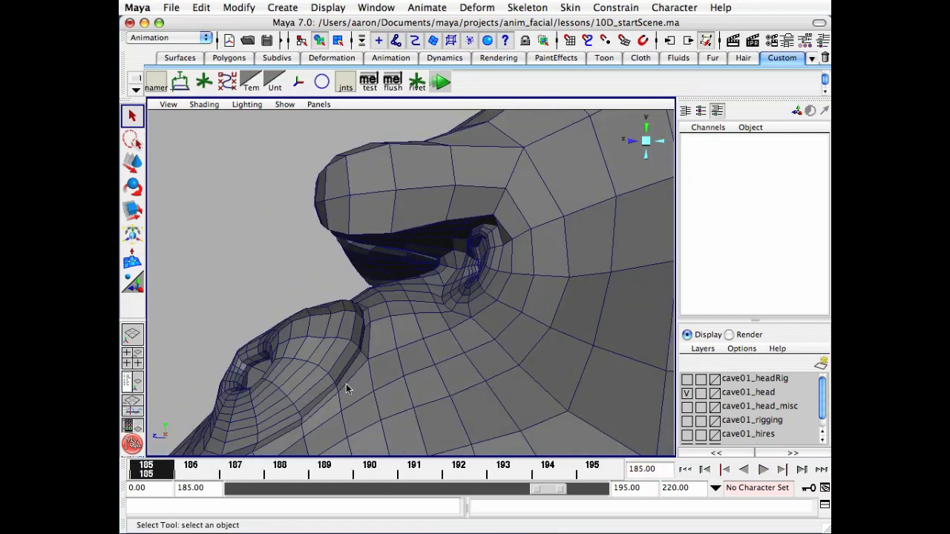
pyautogui.keyDown('alt'); pyautogui.moveTo(349, 388); pyautogui.dragTo(384, 324); pyautogui.keyUp('alt')
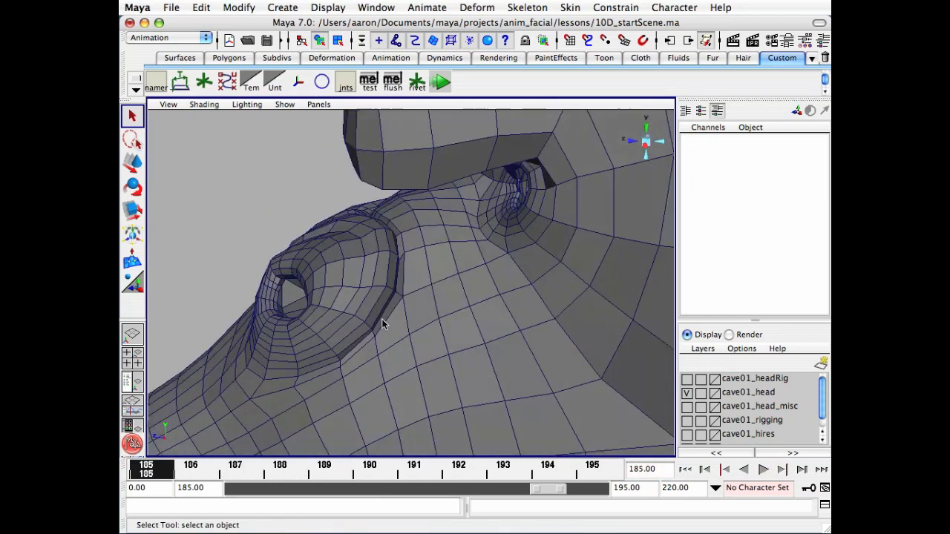
# Set the playback range to 0–10 and go to frame 10 with the jaw wide open
pyautogui.doubleClick(537, 490)
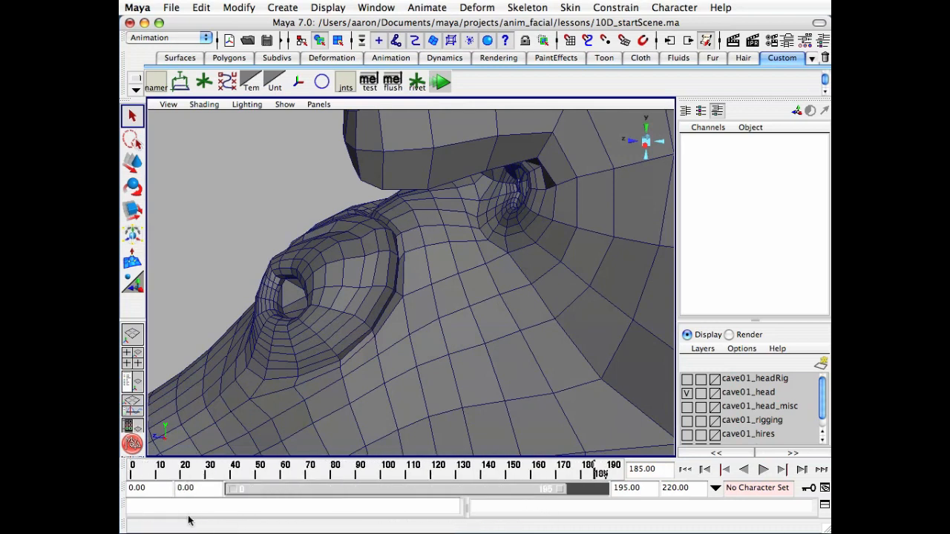
pyautogui.click(628, 489)
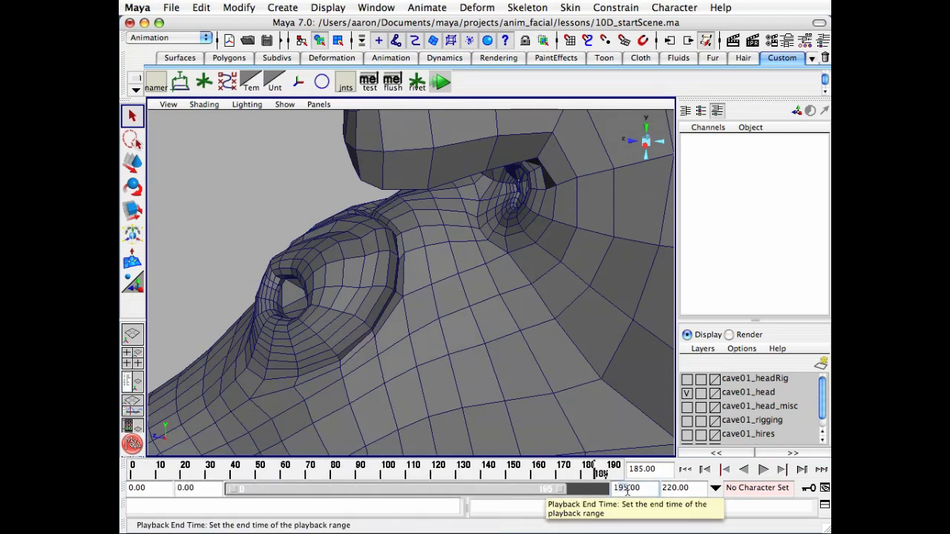
pyautogui.write('10')
pyautogui.press('Return')
pyautogui.keyDown('alt'); pyautogui.moveTo(408, 259); pyautogui.dragTo(141, 246, button='right'); pyautogui.keyUp('alt')
pyautogui.keyDown('alt'); pyautogui.moveTo(419, 378); pyautogui.dragTo(403, 328, button='middle'); pyautogui.keyUp('alt')
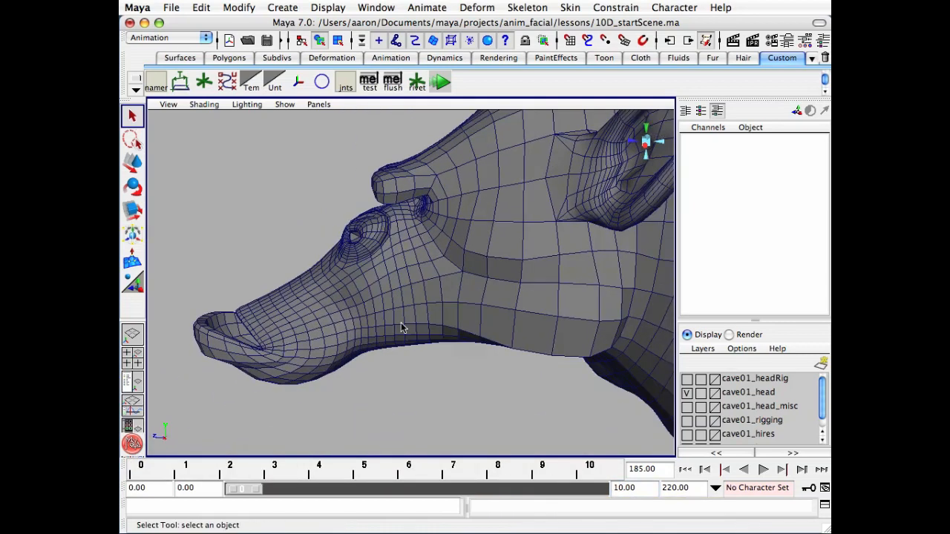
pyautogui.moveTo(150, 474); pyautogui.dragTo(603, 486)
# Frame the stretched mouth corner of the open jaw and bring up the Blend Shape editor for head_fixes
pyautogui.keyDown('alt'); pyautogui.moveTo(538, 381); pyautogui.dragTo(553, 288, button='middle'); pyautogui.keyUp('alt')
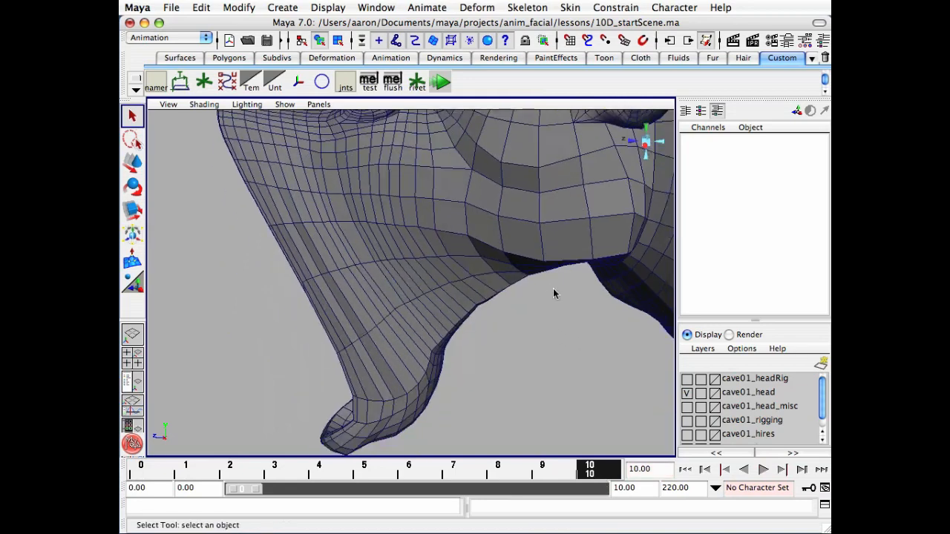
pyautogui.keyDown('alt'); pyautogui.moveTo(553, 293); pyautogui.dragTo(477, 318, button='right'); pyautogui.keyUp('alt')
pyautogui.keyDown('alt'); pyautogui.moveTo(477, 318); pyautogui.dragTo(509, 309); pyautogui.keyUp('alt')
pyautogui.keyDown('alt'); pyautogui.moveTo(509, 310); pyautogui.dragTo(490, 297, button='right'); pyautogui.keyUp('alt')
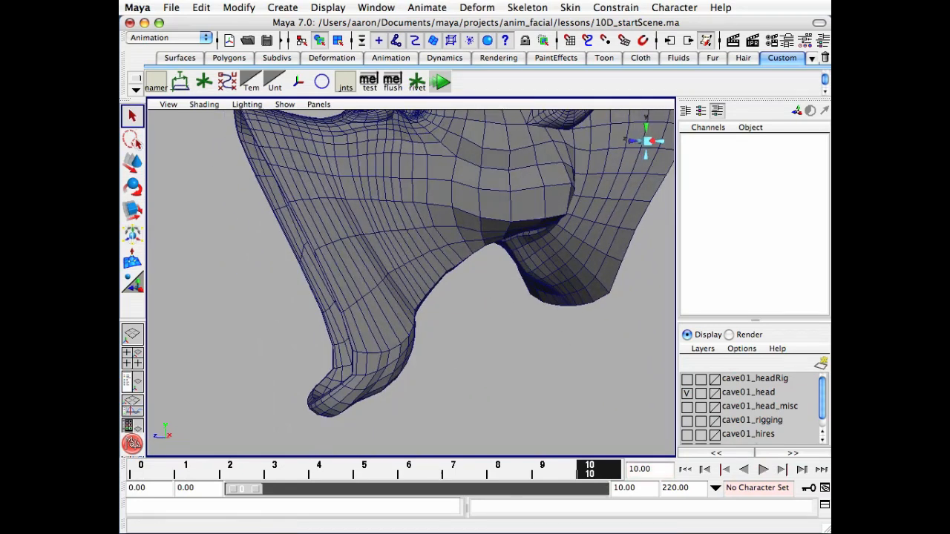
pyautogui.moveTo(830, 288); pyautogui.dragTo(615, 322)
pyautogui.keyDown('alt'); pyautogui.moveTo(404, 278); pyautogui.dragTo(346, 267, button='right'); pyautogui.keyUp('alt')
pyautogui.keyDown('alt'); pyautogui.moveTo(363, 259); pyautogui.dragTo(343, 288, button='middle'); pyautogui.keyUp('alt')
# Select mouth_corner_fix in the Hypergraph, turn its visibility on, and examine the sculpted correction at the mouth corner
pyautogui.hotkey('shift', 'h')
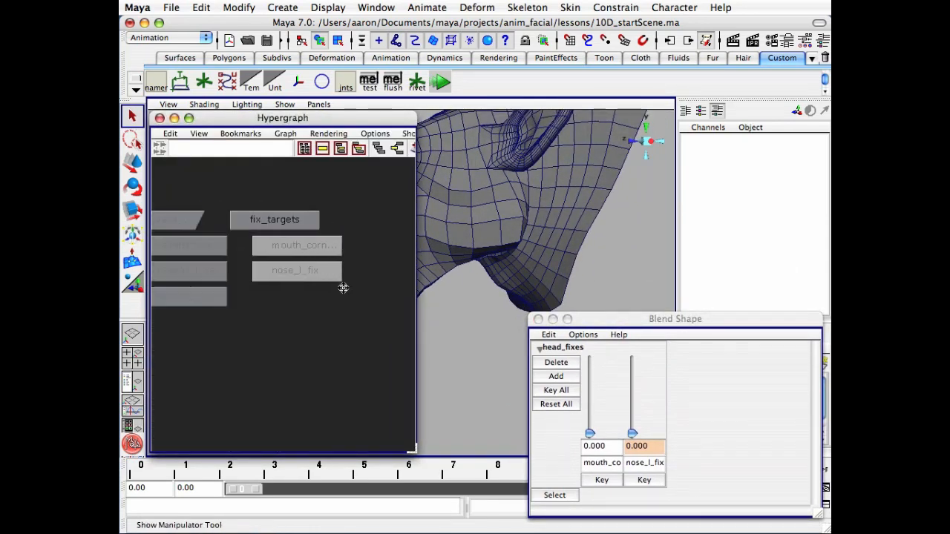
pyautogui.click(312, 245)
pyautogui.click(801, 237)
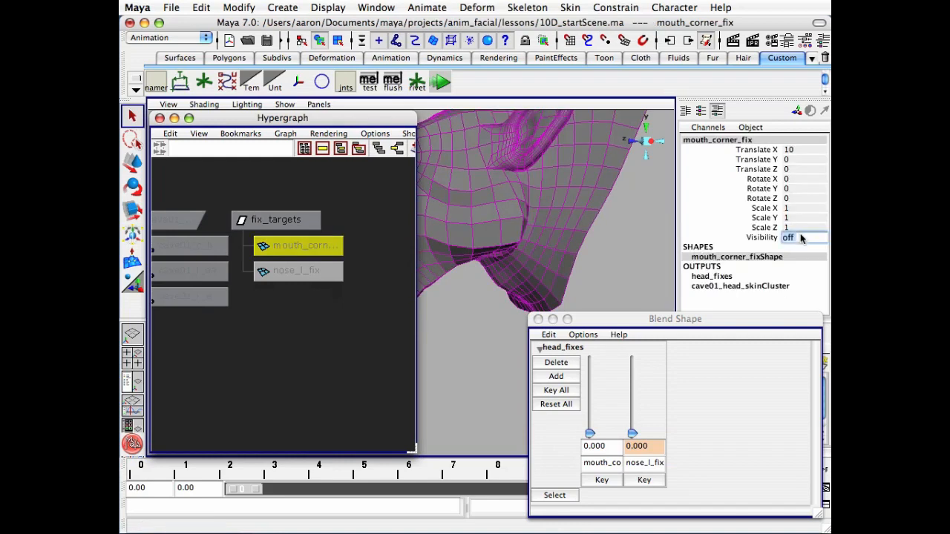
pyautogui.press('Return')
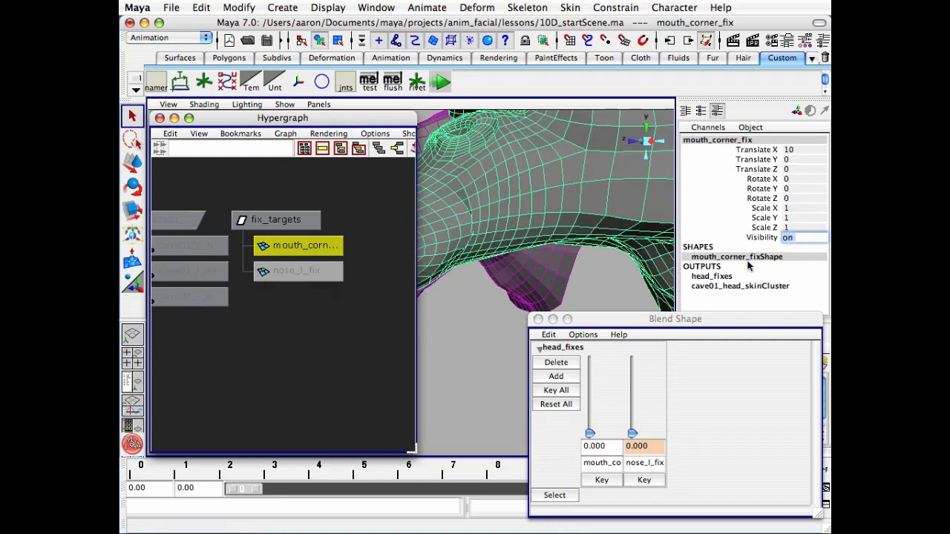
pyautogui.click(159, 119)
pyautogui.keyDown('alt'); pyautogui.moveTo(346, 199); pyautogui.dragTo(303, 230); pyautogui.keyUp('alt')
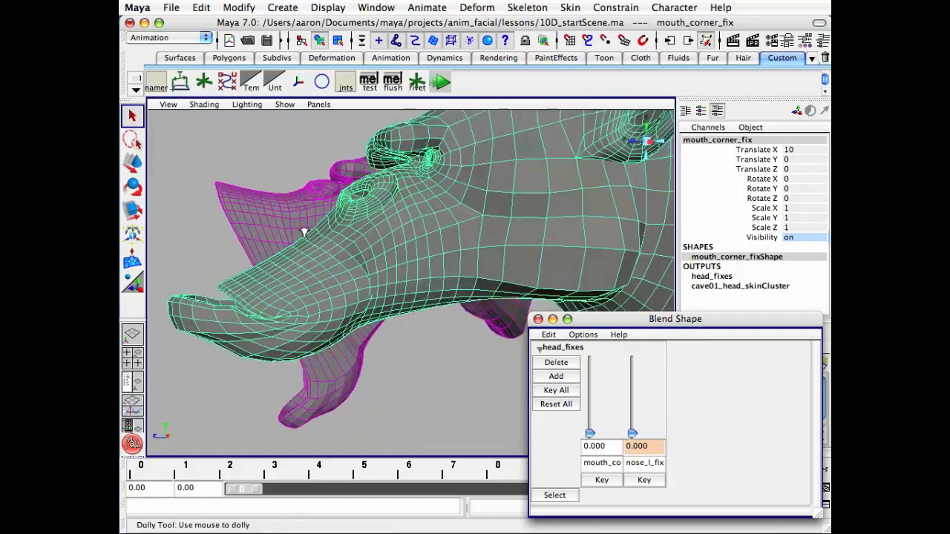
pyautogui.keyDown('alt'); pyautogui.moveTo(304, 229); pyautogui.dragTo(430, 216, button='right'); pyautogui.keyUp('alt')
pyautogui.keyDown('alt'); pyautogui.moveTo(429, 217); pyautogui.dragTo(317, 327); pyautogui.keyUp('alt')
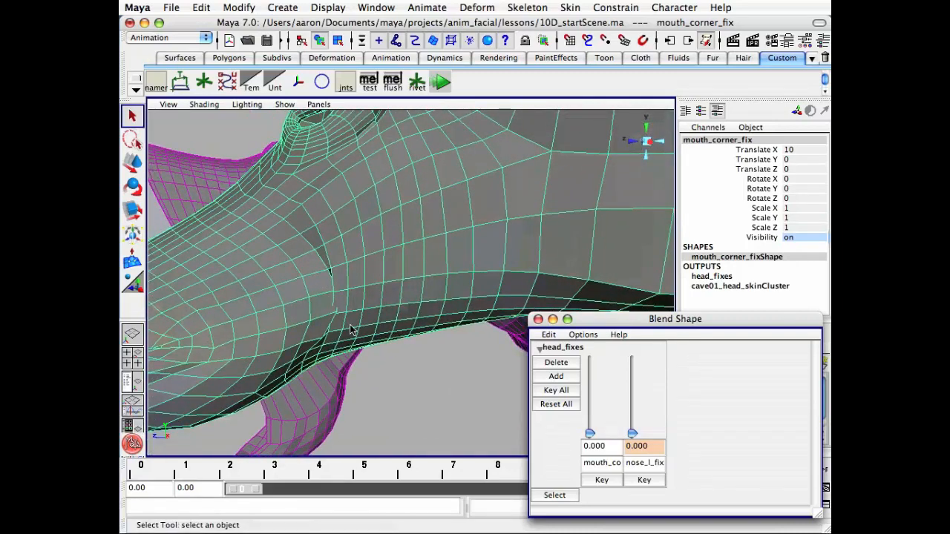
pyautogui.keyDown('alt'); pyautogui.moveTo(333, 278); pyautogui.dragTo(376, 247, button='middle'); pyautogui.keyUp('alt')
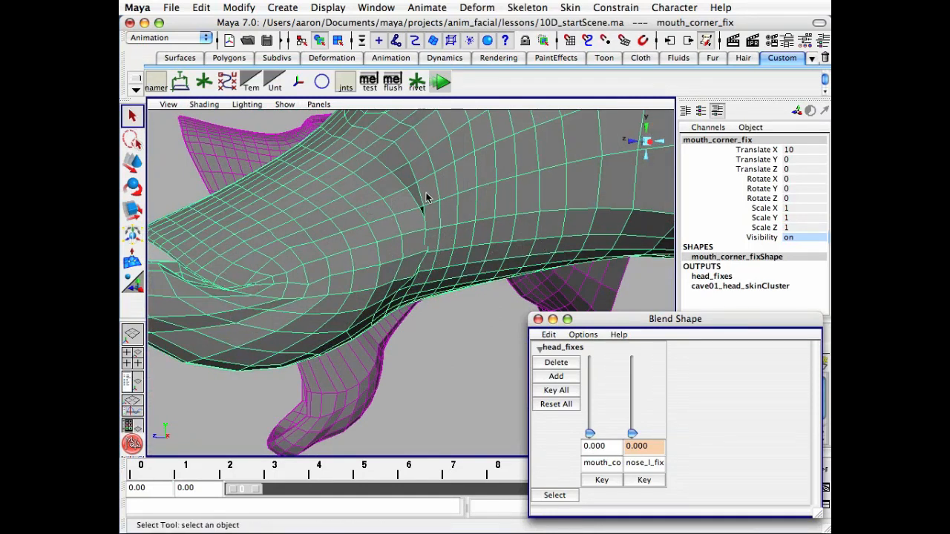
# Turn the visibility of the mouth_corner_fix target off and clear the selection
pyautogui.click(787, 238)
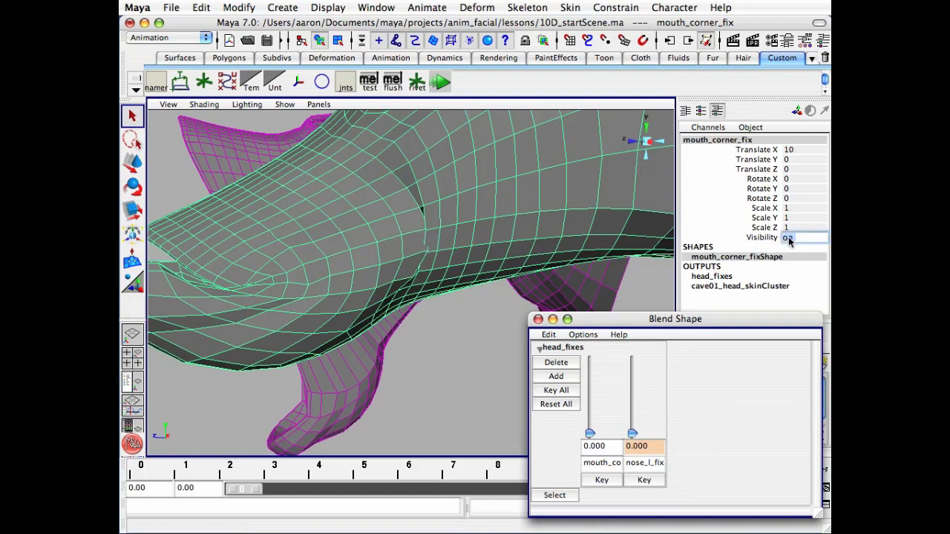
pyautogui.write('0')
pyautogui.press('Return')
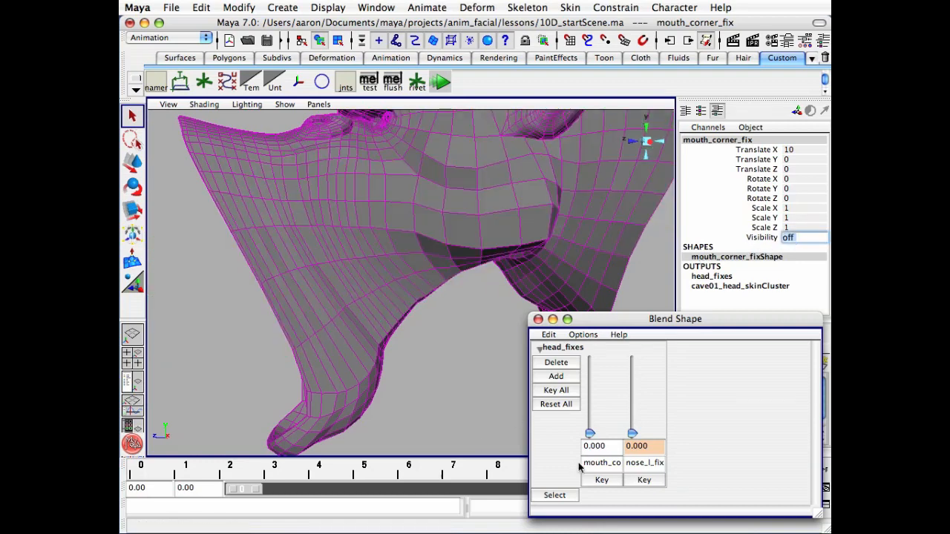
pyautogui.click(392, 372)
# Test the mouth_corner_fix shape on the open mouth by raising its weight to 1 and returning it to 0
pyautogui.keyDown('alt'); pyautogui.moveTo(391, 373); pyautogui.dragTo(450, 377); pyautogui.keyUp('alt')
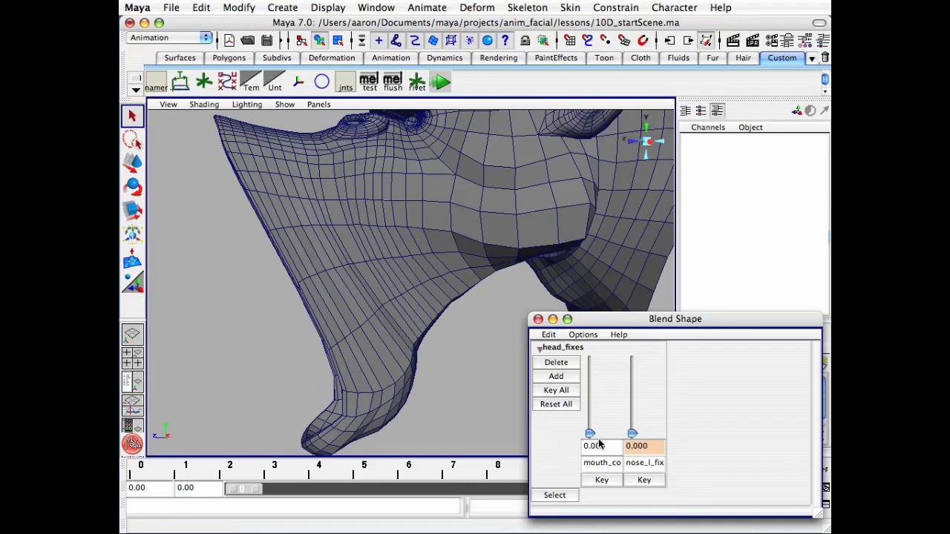
pyautogui.moveTo(590, 434); pyautogui.dragTo(598, 296)
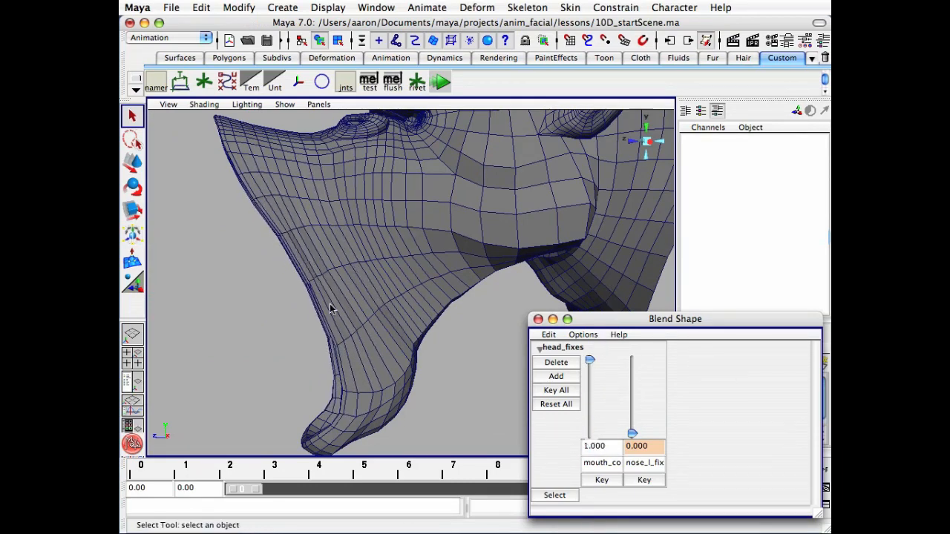
pyautogui.keyDown('alt'); pyautogui.moveTo(329, 303); pyautogui.dragTo(343, 371); pyautogui.keyUp('alt')
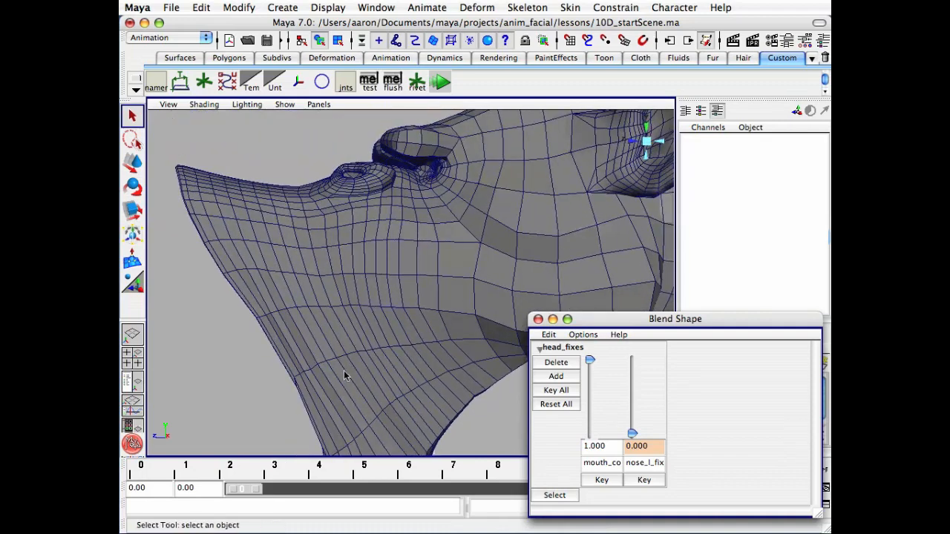
pyautogui.click(121, 504)
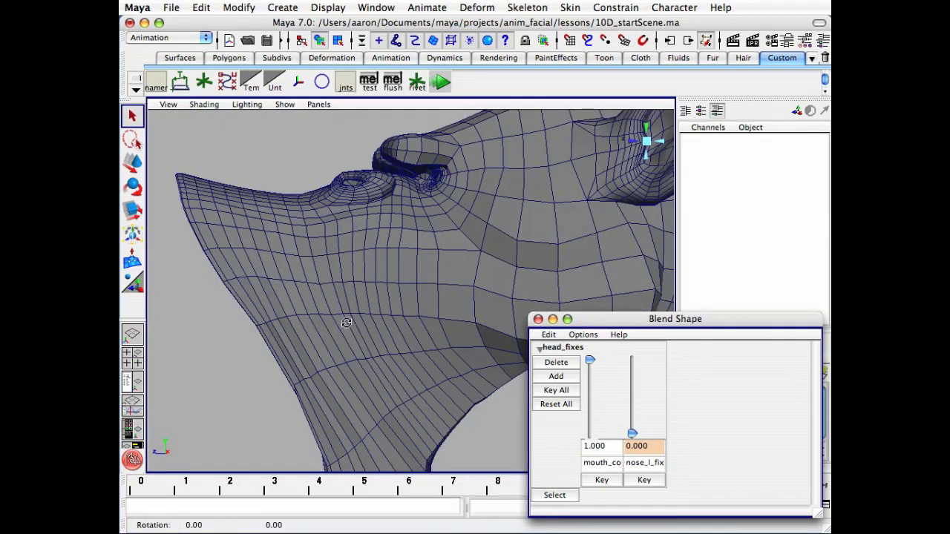
pyautogui.keyDown('alt'); pyautogui.moveTo(345, 323); pyautogui.dragTo(350, 346); pyautogui.keyUp('alt')
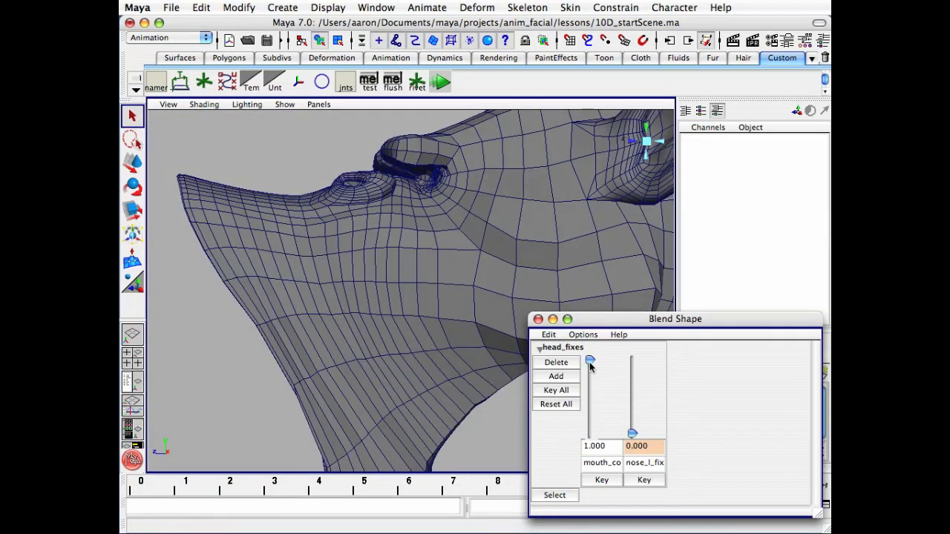
pyautogui.moveTo(590, 361); pyautogui.dragTo(590, 433)
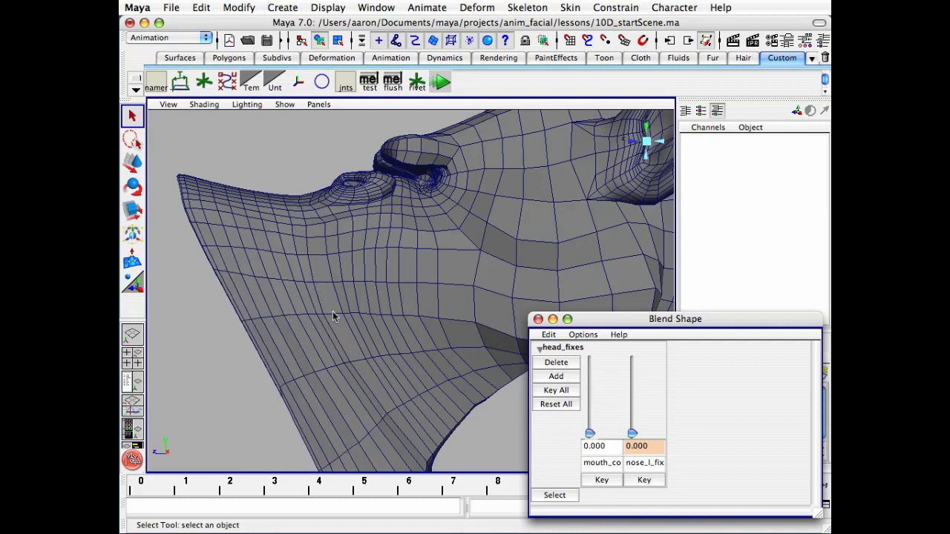
# Compare the stretched mouth corner with the mouth_corner_fix weight at 1 and at 0, inspecting the cheek and jawline up close
pyautogui.keyDown('alt'); pyautogui.moveTo(383, 329); pyautogui.dragTo(355, 259, button='middle'); pyautogui.keyUp('alt')
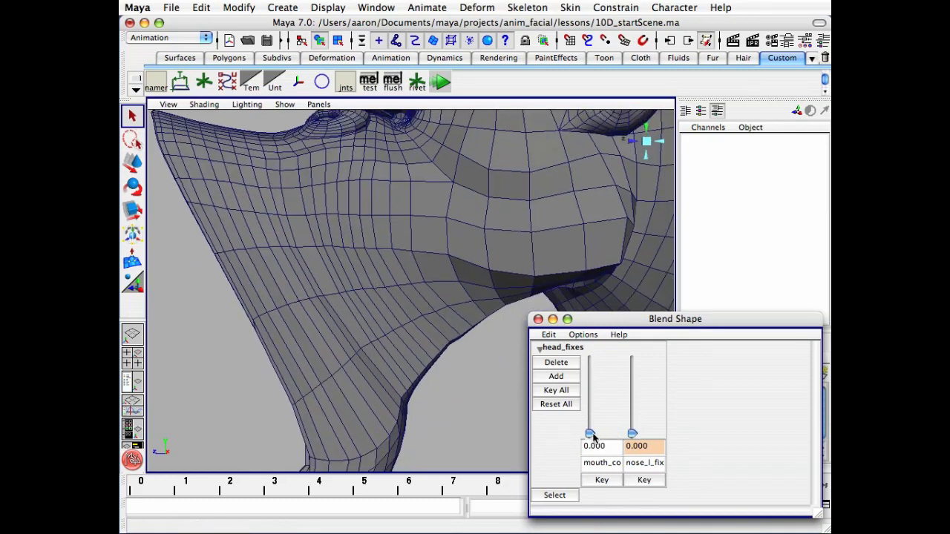
pyautogui.moveTo(591, 434); pyautogui.dragTo(651, 142)
pyautogui.keyDown('alt'); pyautogui.moveTo(393, 319); pyautogui.dragTo(381, 315); pyautogui.keyUp('alt')
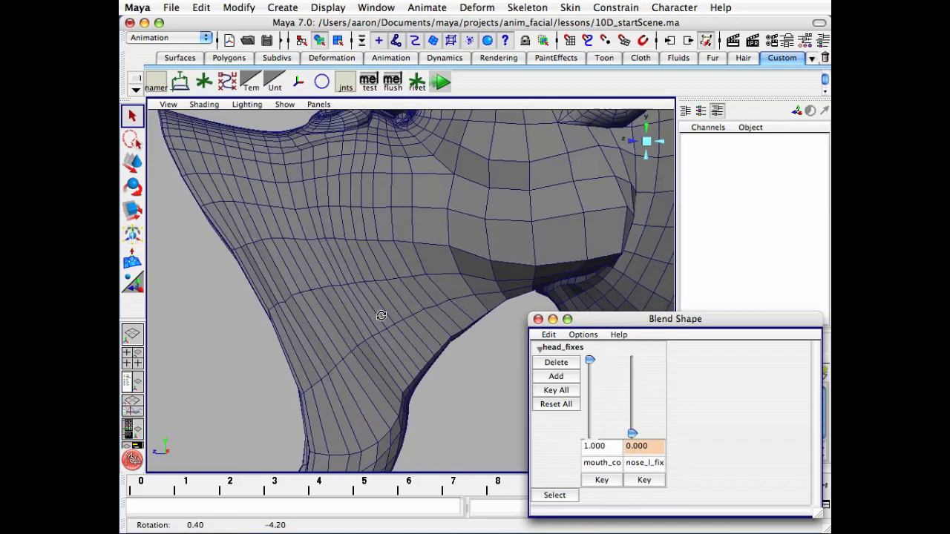
pyautogui.keyDown('alt'); pyautogui.moveTo(382, 315); pyautogui.dragTo(348, 322, button='right'); pyautogui.keyUp('alt')
pyautogui.keyDown('alt'); pyautogui.moveTo(349, 322); pyautogui.dragTo(352, 310, button='middle'); pyautogui.keyUp('alt')
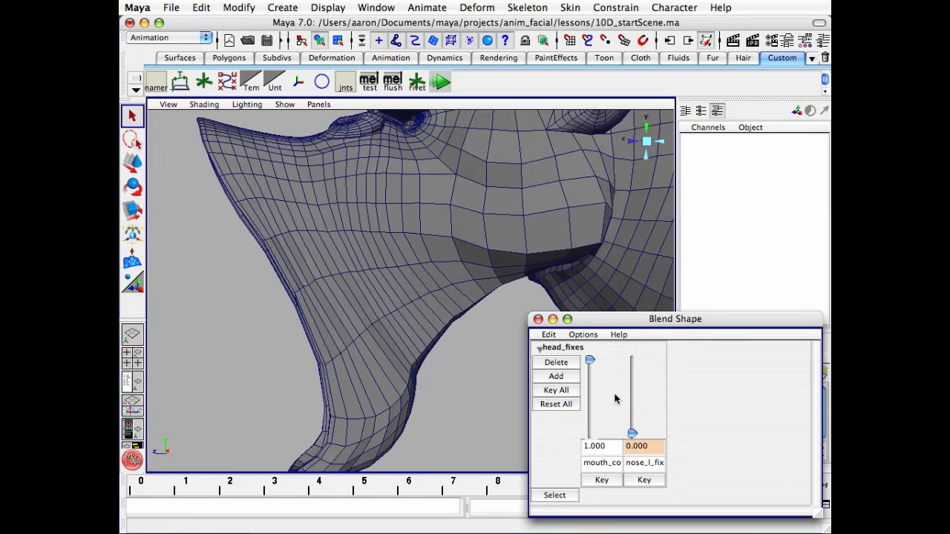
pyautogui.moveTo(598, 364); pyautogui.dragTo(626, 306)
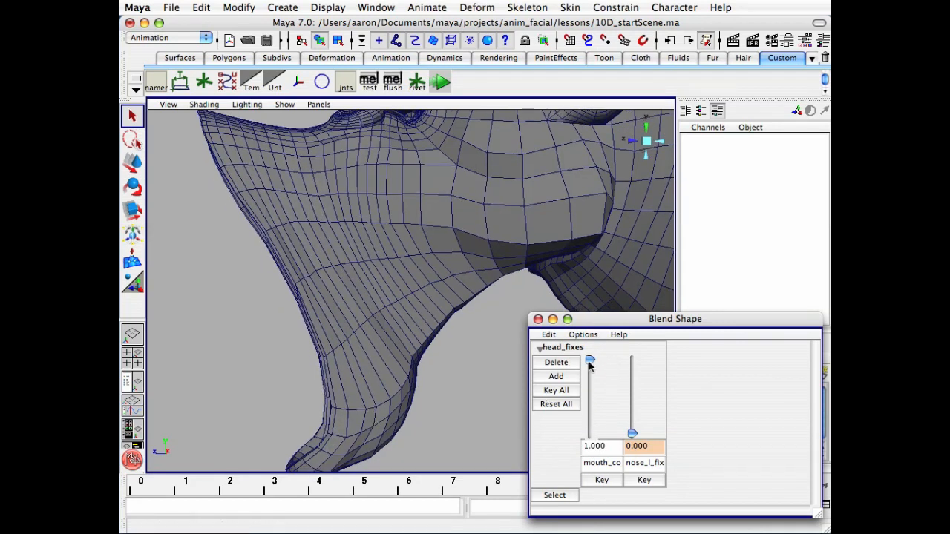
pyautogui.moveTo(590, 360); pyautogui.dragTo(598, 334)
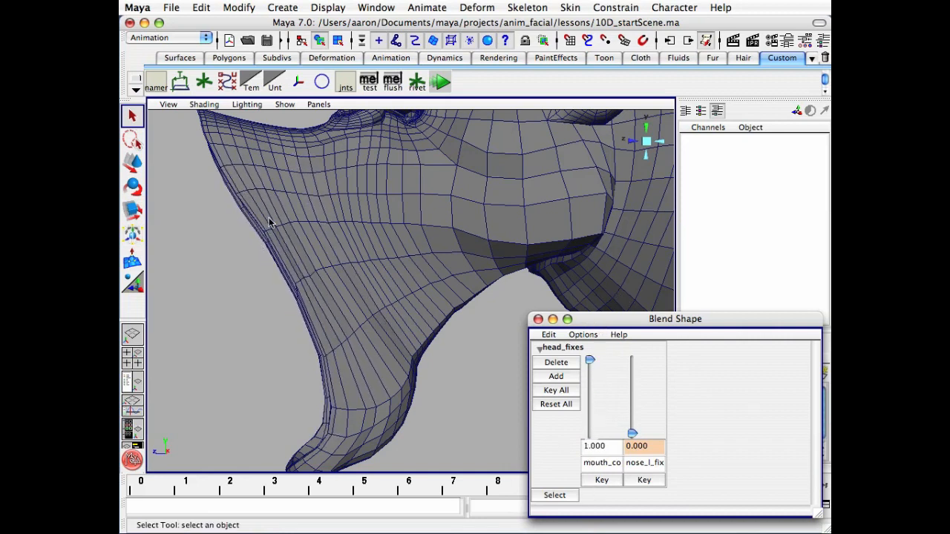
pyautogui.moveTo(591, 361); pyautogui.dragTo(593, 445)
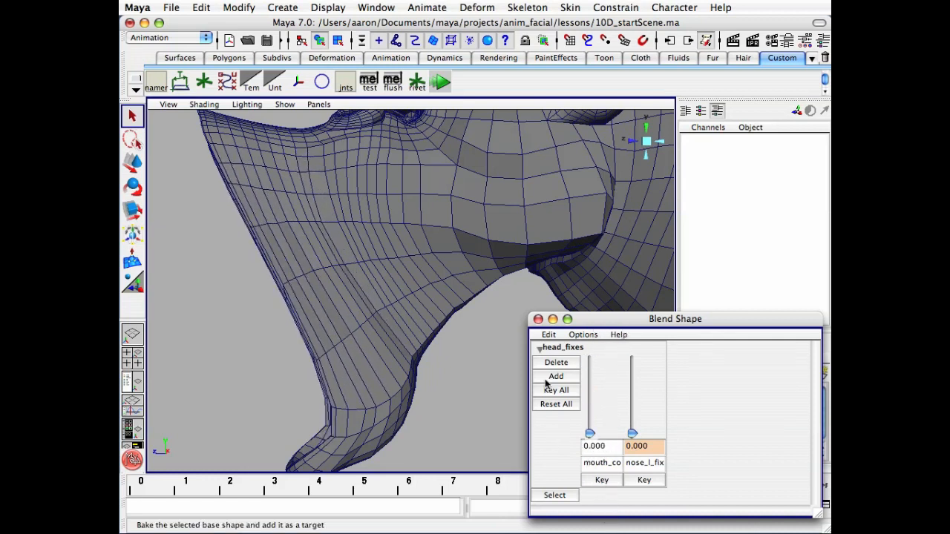
# Move the Blend Shape editor out of the way, show the cave01_headRig layer and hide the cave01_head layer
pyautogui.moveTo(623, 319); pyautogui.dragTo(942, 377)
pyautogui.keyDown('alt'); pyautogui.moveTo(432, 297); pyautogui.dragTo(478, 277, button='right'); pyautogui.keyUp('alt')
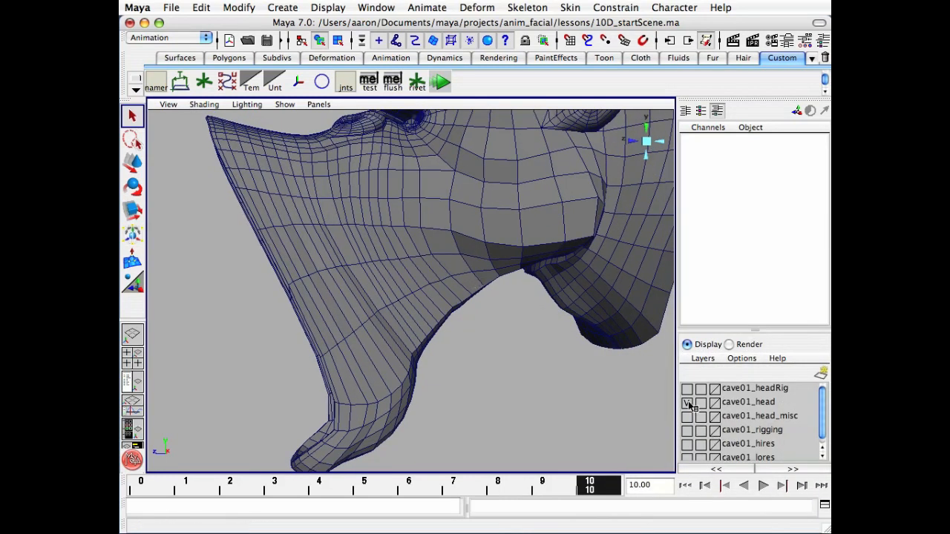
pyautogui.click(687, 403)
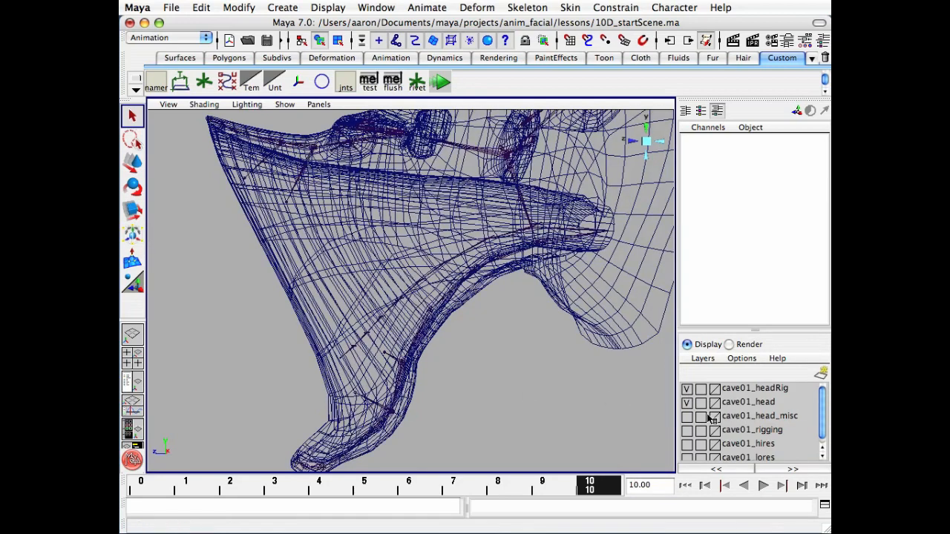
pyautogui.press('5')
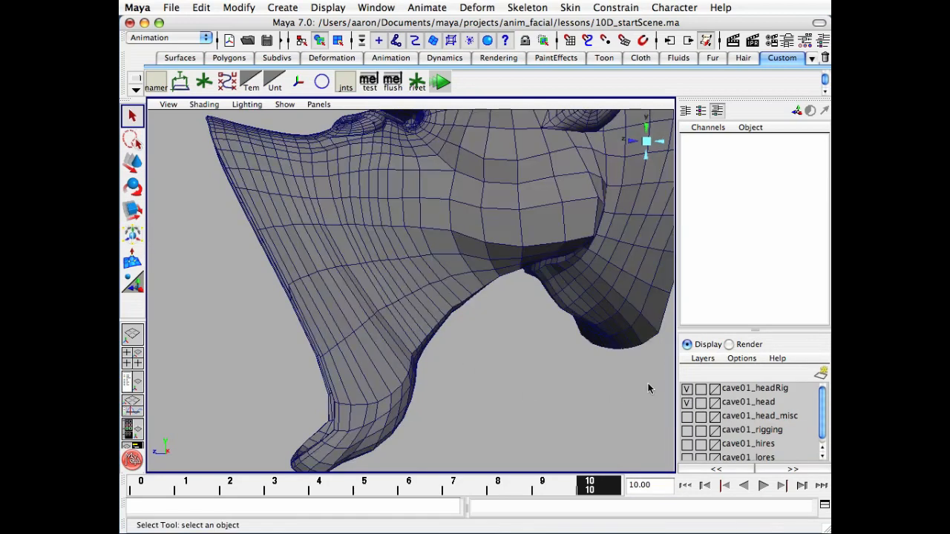
pyautogui.click(687, 402)
# Play the mouth-opening animation on the bare joint skeleton, then stop playback
pyautogui.keyDown('alt'); pyautogui.moveTo(528, 362); pyautogui.dragTo(456, 355); pyautogui.keyUp('alt')
pyautogui.hotkey('alt', 'v')
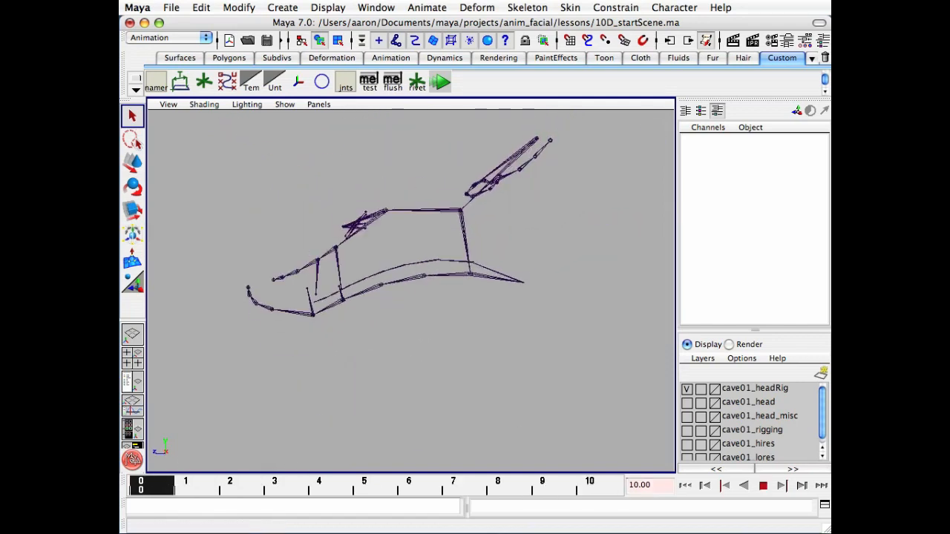
pyautogui.hotkey('alt', 'v')
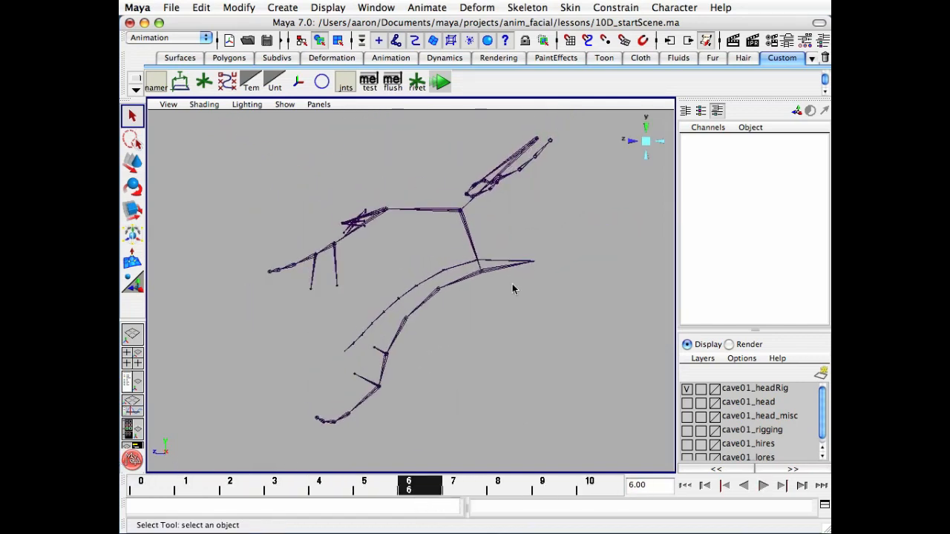
# At frame 10, inspect which rotation channels open the mouth on the lower jaw joints, cave01_c_head03_jnt and cave01_c_upjaw01_jnt, then clear the selection
pyautogui.click(471, 234)
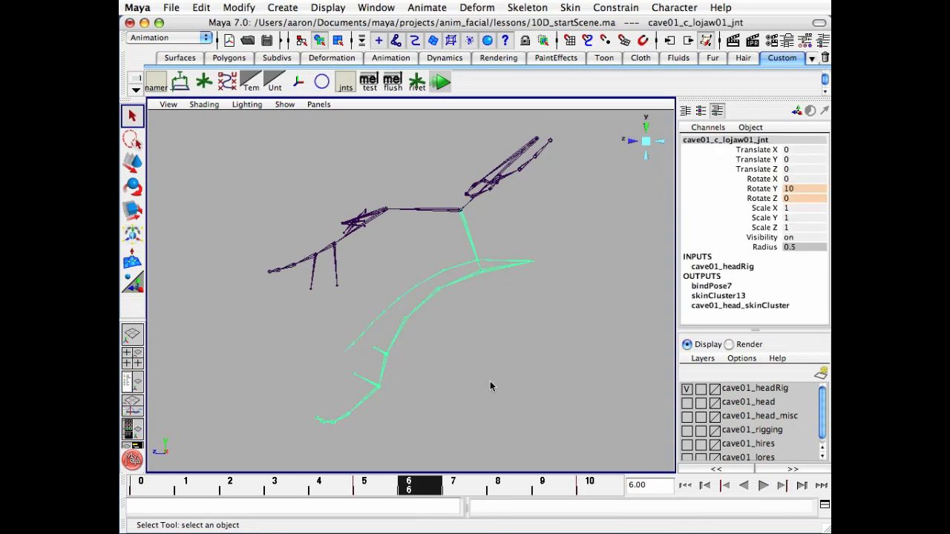
pyautogui.click(597, 485)
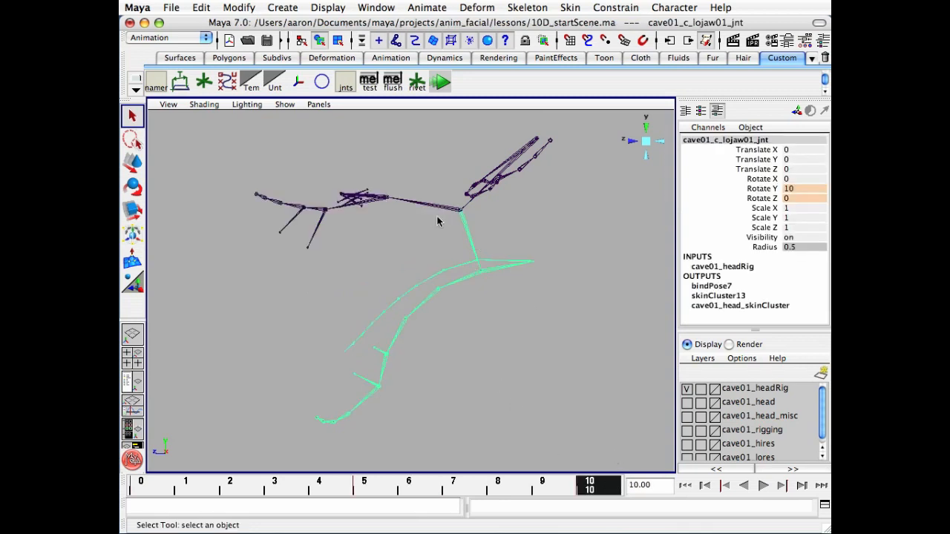
pyautogui.click(435, 210)
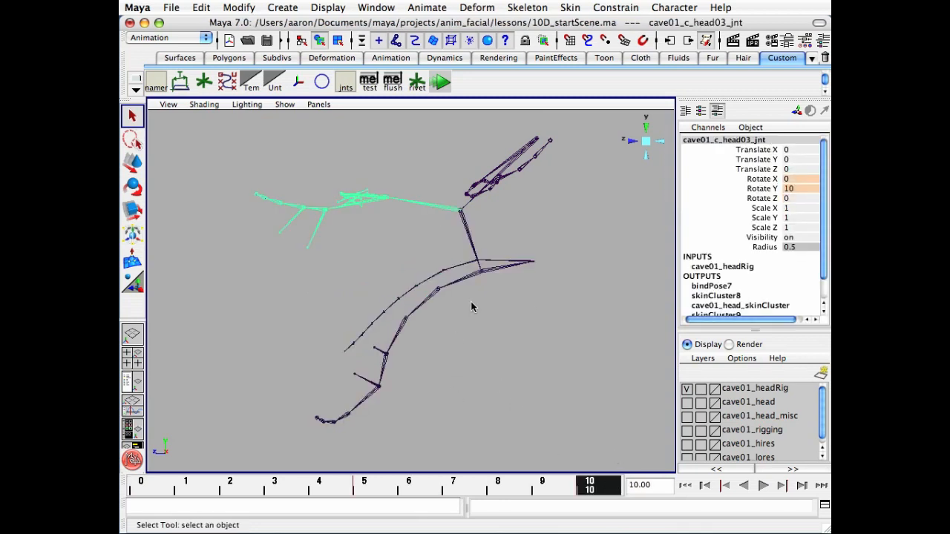
pyautogui.click(455, 282)
pyautogui.click(416, 325)
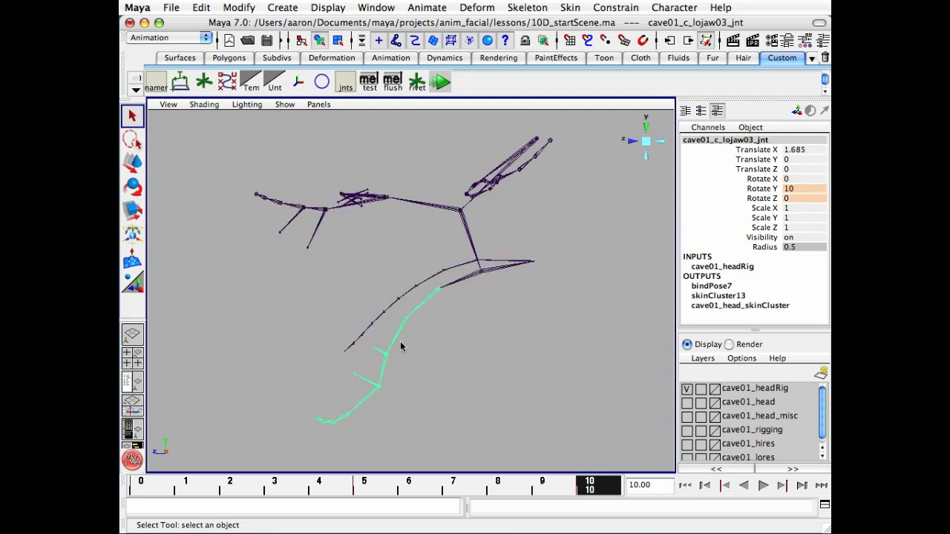
pyautogui.click(399, 345)
pyautogui.click(382, 371)
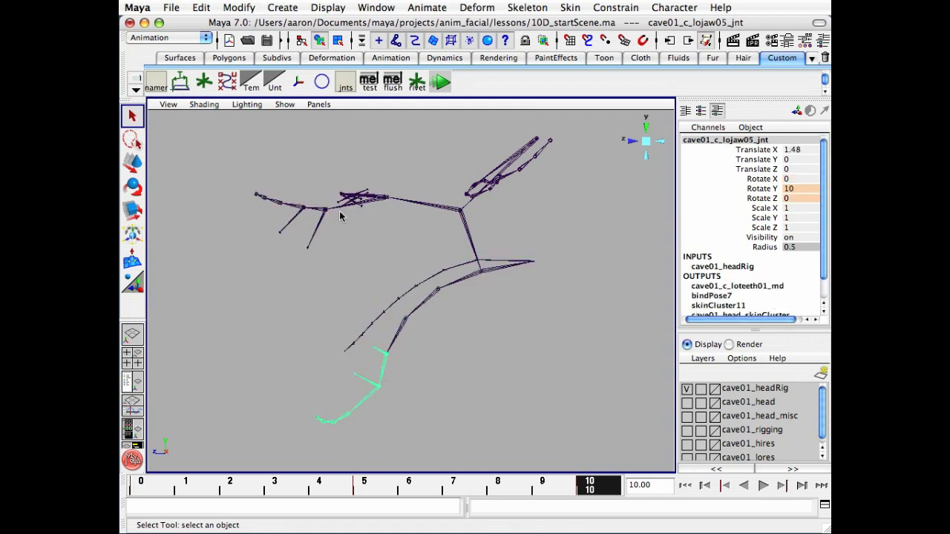
pyautogui.click(337, 216)
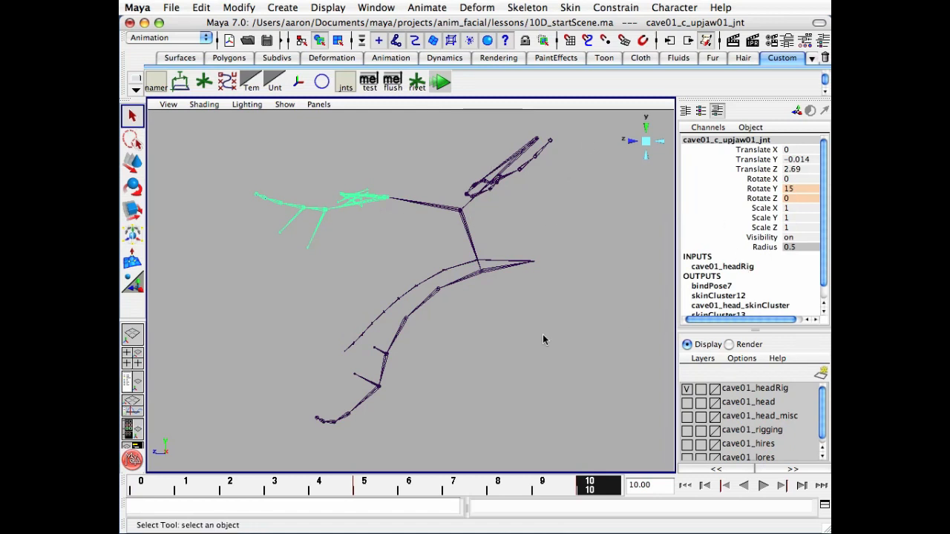
pyautogui.click(499, 388)
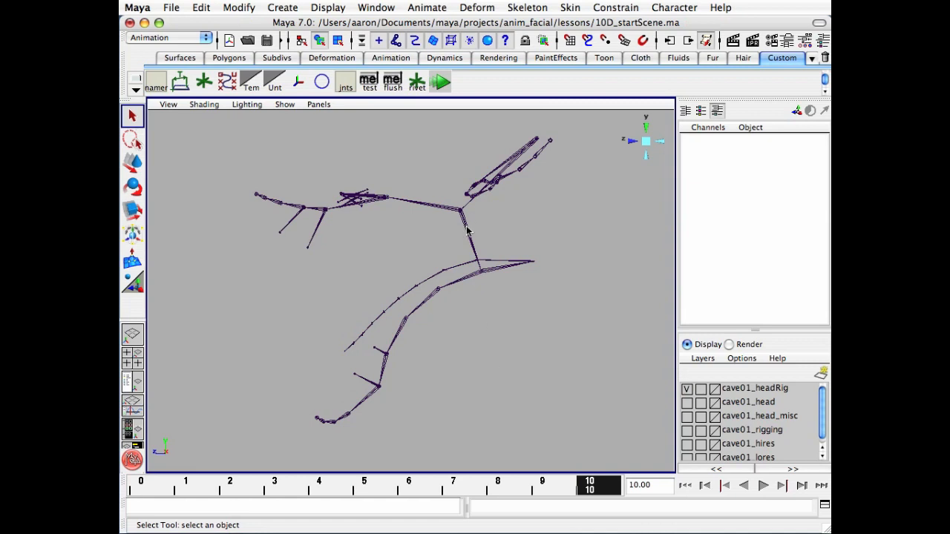
# Check the Rotate Y of each joint from cave01_c_lojaw01_jnt to cave01_c_lojaw05_jnt, plus cave01_c_head03_jnt and cave01_c_upjaw01_jnt, in the open pose
pyautogui.click(467, 232)
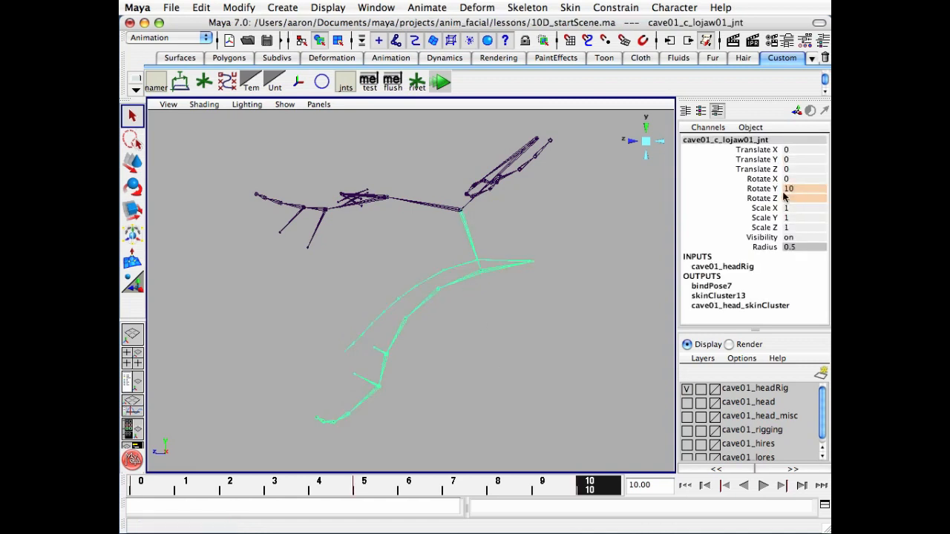
pyautogui.click(458, 280)
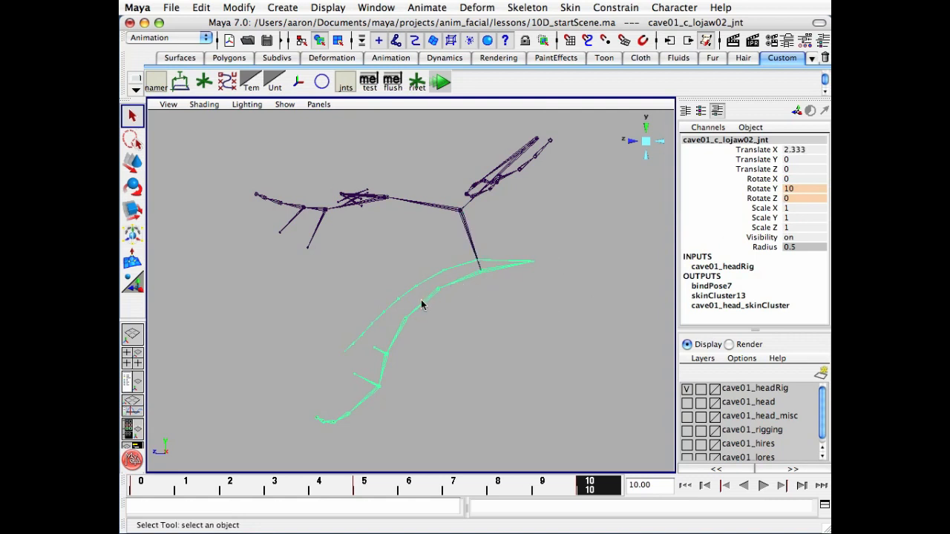
pyautogui.click(422, 305)
pyautogui.click(401, 335)
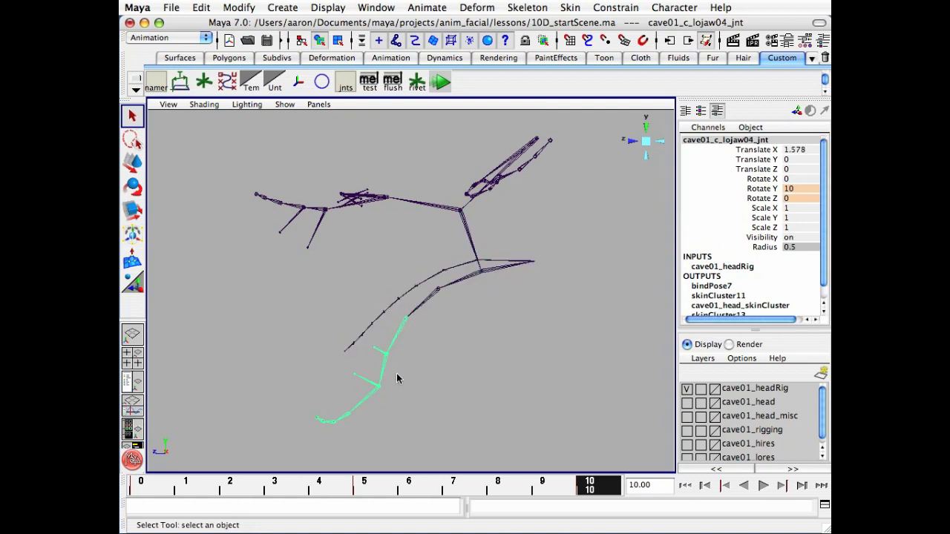
pyautogui.click(383, 375)
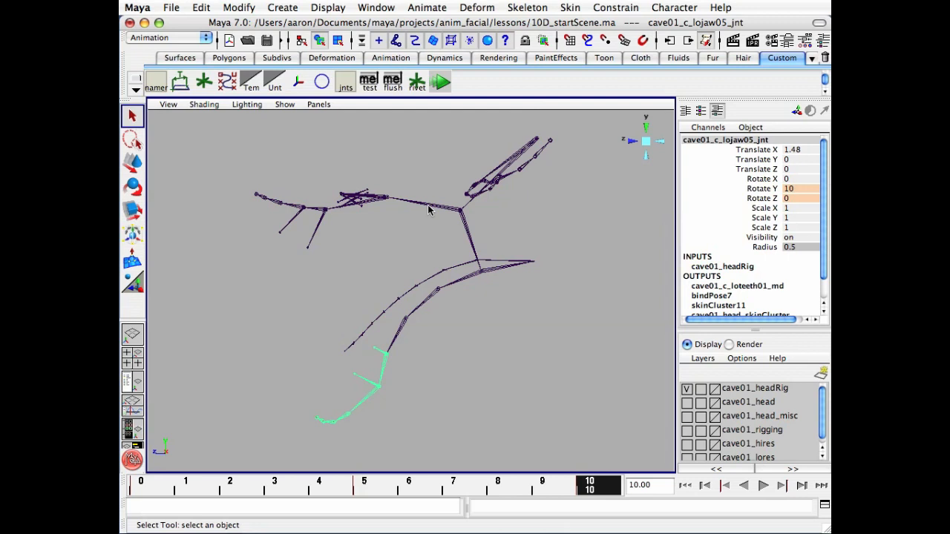
pyautogui.click(429, 208)
pyautogui.keyDown('alt'); pyautogui.moveTo(428, 210); pyautogui.dragTo(448, 231, button='right'); pyautogui.keyUp('alt')
pyautogui.keyDown('alt'); pyautogui.moveTo(448, 231); pyautogui.dragTo(467, 256, button='middle'); pyautogui.keyUp('alt')
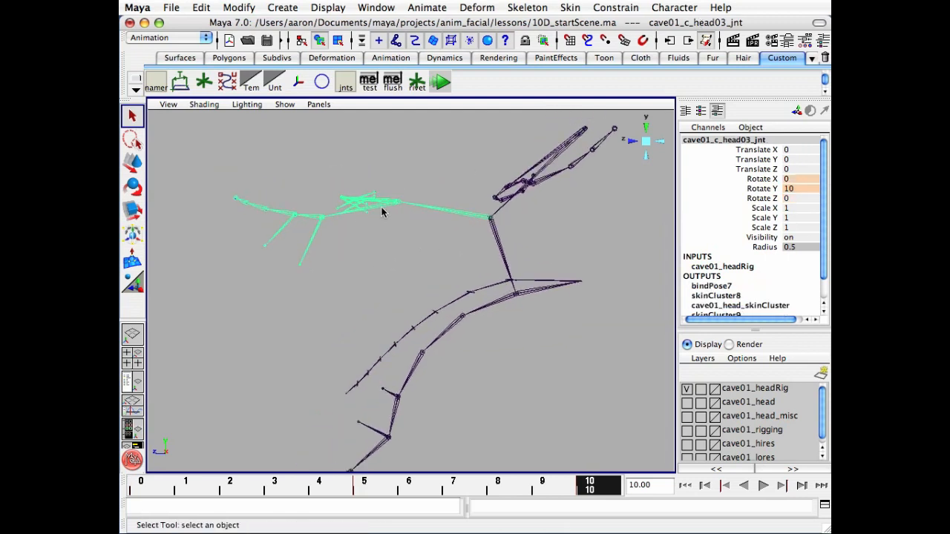
pyautogui.click(382, 213)
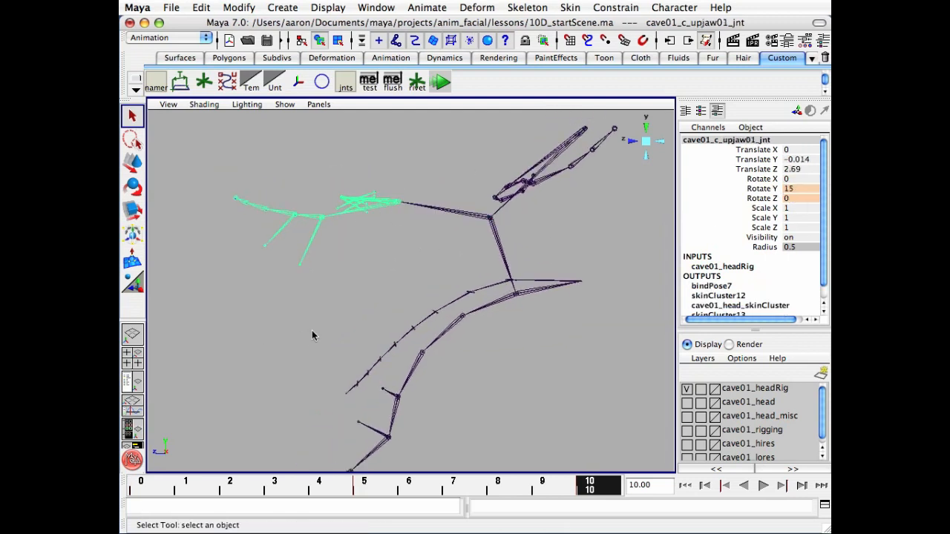
pyautogui.keyDown('alt'); pyautogui.moveTo(312, 334); pyautogui.dragTo(288, 343, button='right'); pyautogui.keyUp('alt')
# Return the animation to frame 0 and deselect the upper jaw joint
pyautogui.click(148, 490)
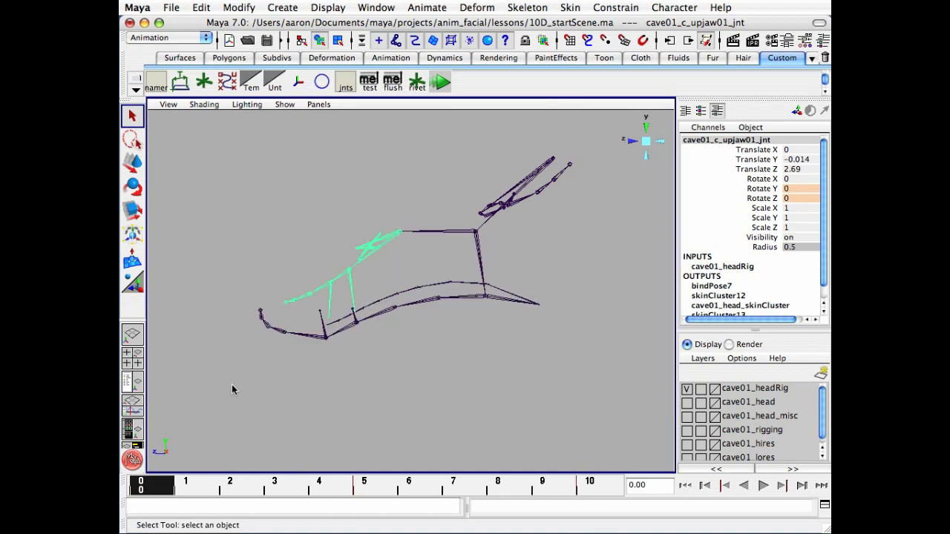
pyautogui.click(267, 424)
pyautogui.keyDown('alt'); pyautogui.moveTo(267, 424); pyautogui.dragTo(388, 389, button='right'); pyautogui.keyUp('alt')
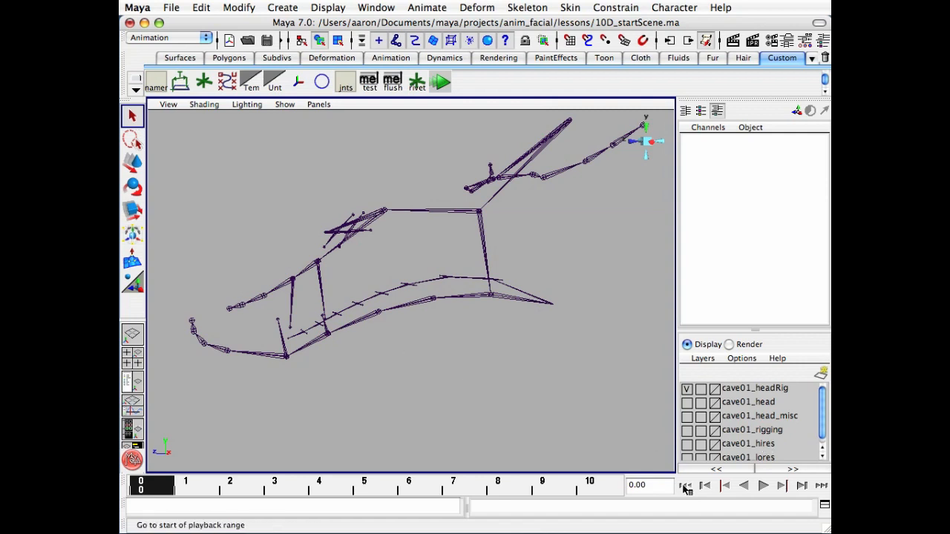
# Bring the Script Editor fully into view, clear its history and make its command input ready
pyautogui.click(824, 505)
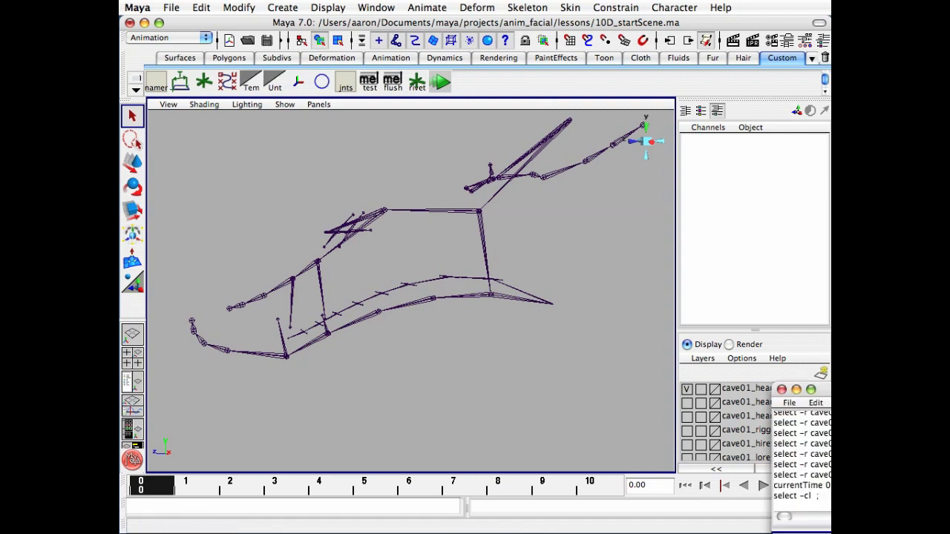
pyautogui.moveTo(884, 393); pyautogui.dragTo(565, 262)
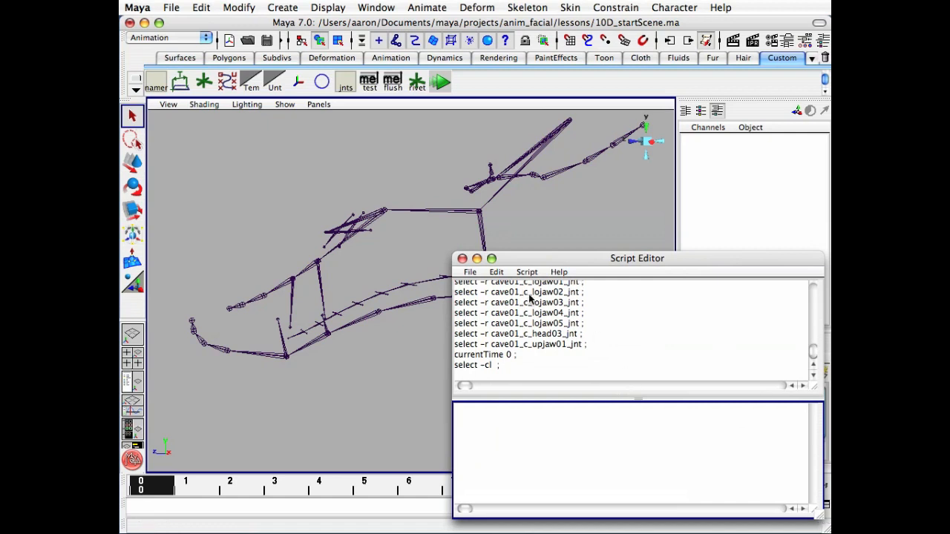
pyautogui.click(496, 272)
pyautogui.click(512, 361)
pyautogui.click(541, 451)
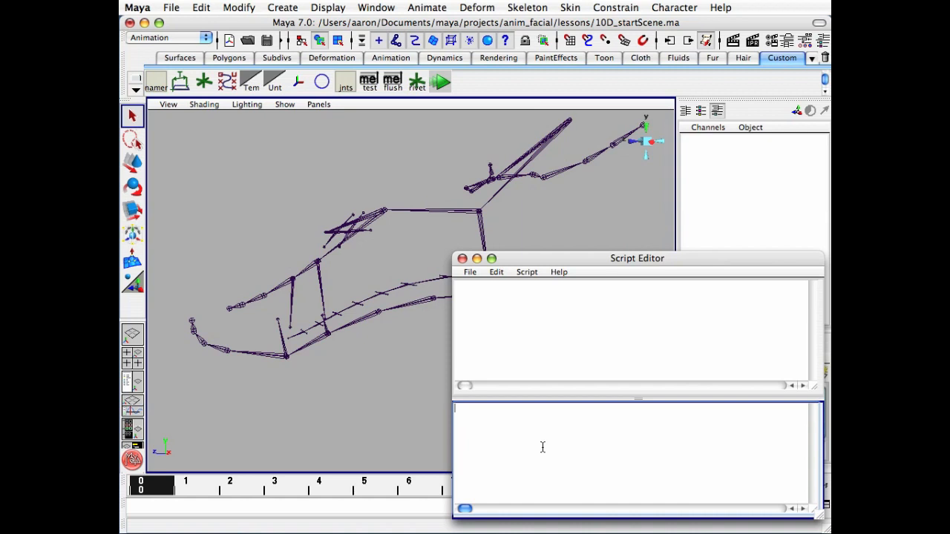
# Create a plusMinusAverage node named cave01_mouthFix_pma by running "createNode plusMinusAverage -n cave01_mouthFix_pma;"
pyautogui.write('cr')
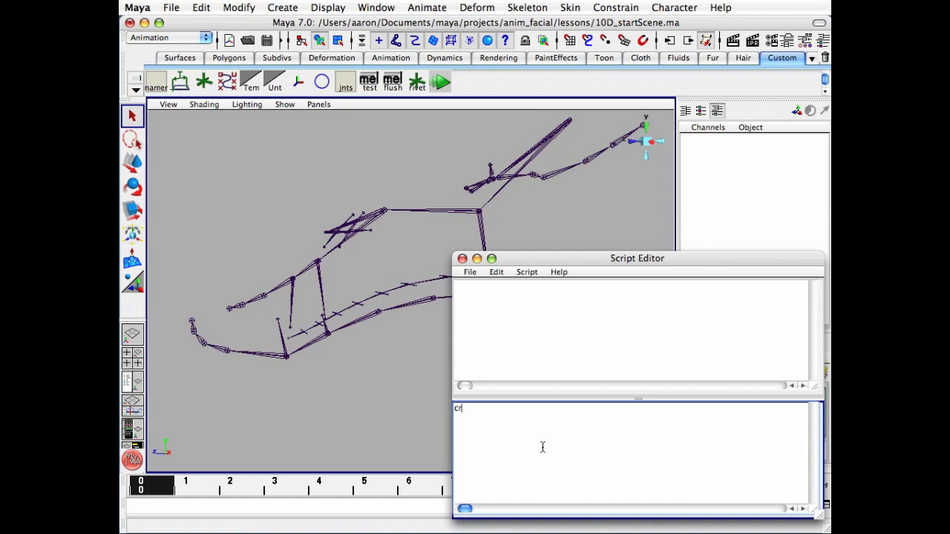
pyautogui.write('eateNode plusMinus')
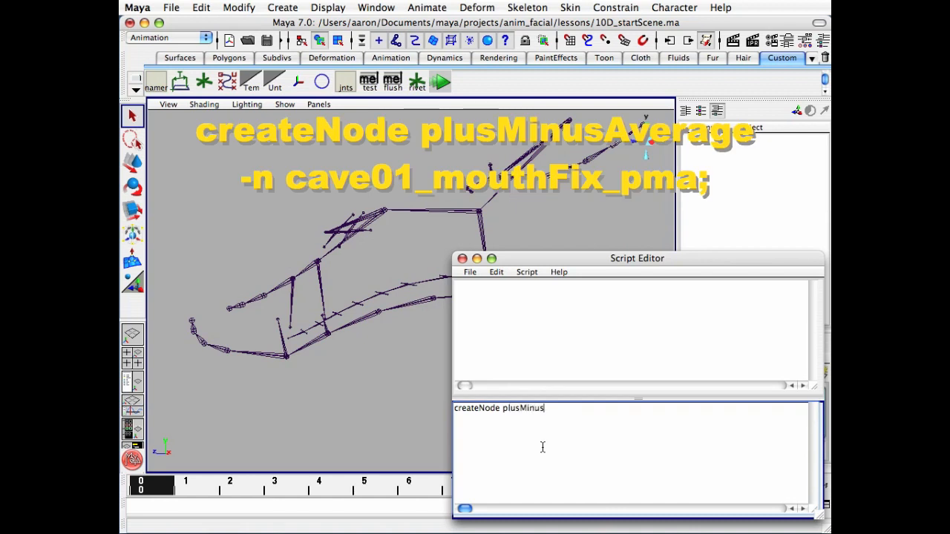
pyautogui.write('Average -n cave01')
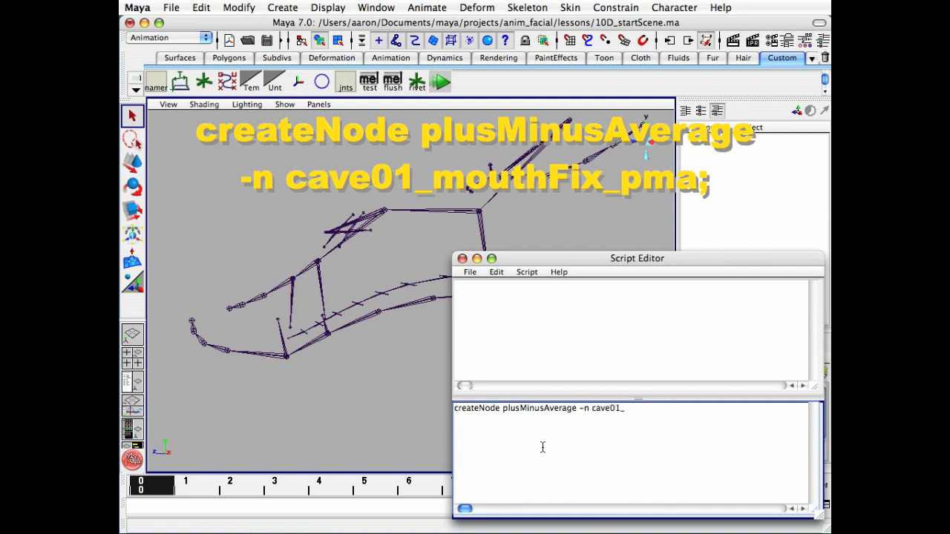
pyautogui.write('_mouthFix_pma;')
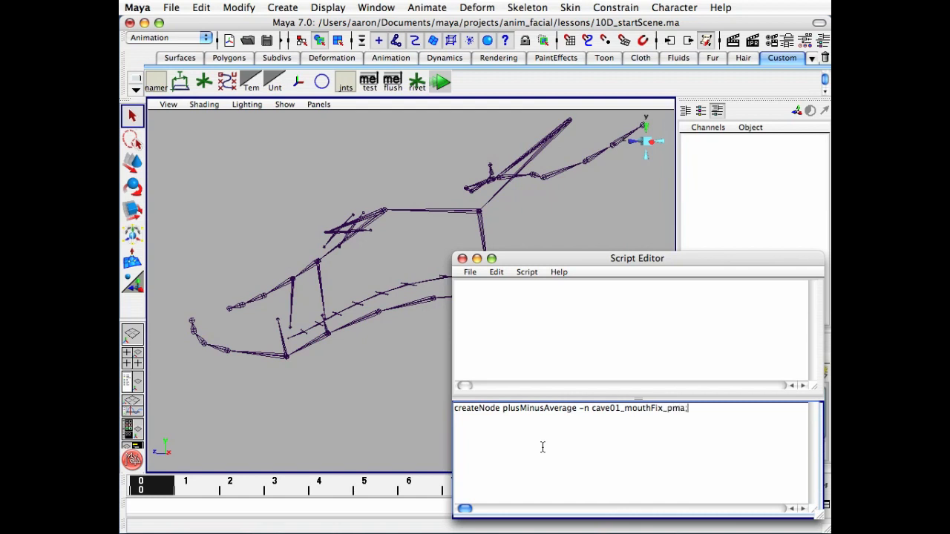
pyautogui.moveTo(688, 408); pyautogui.dragTo(454, 412)
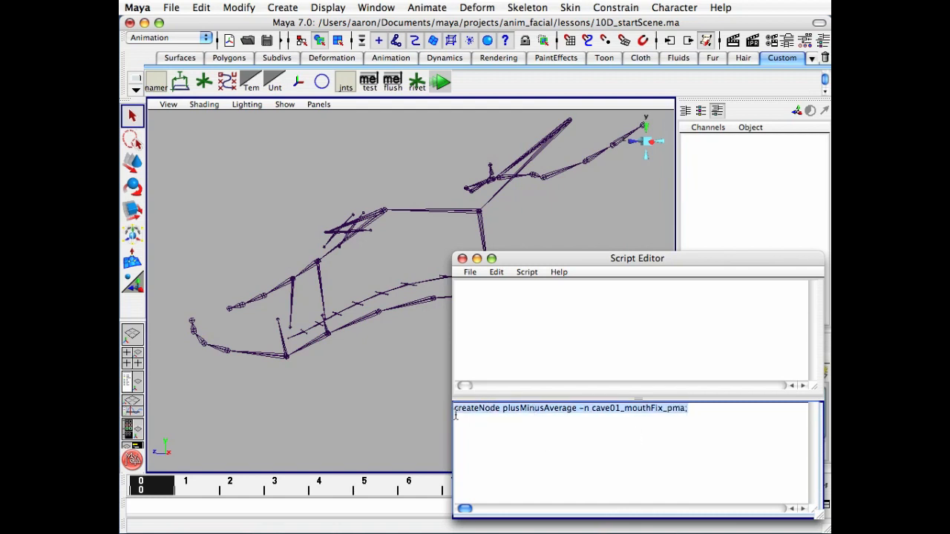
pyautogui.hotkey('ctrl', 'Return')
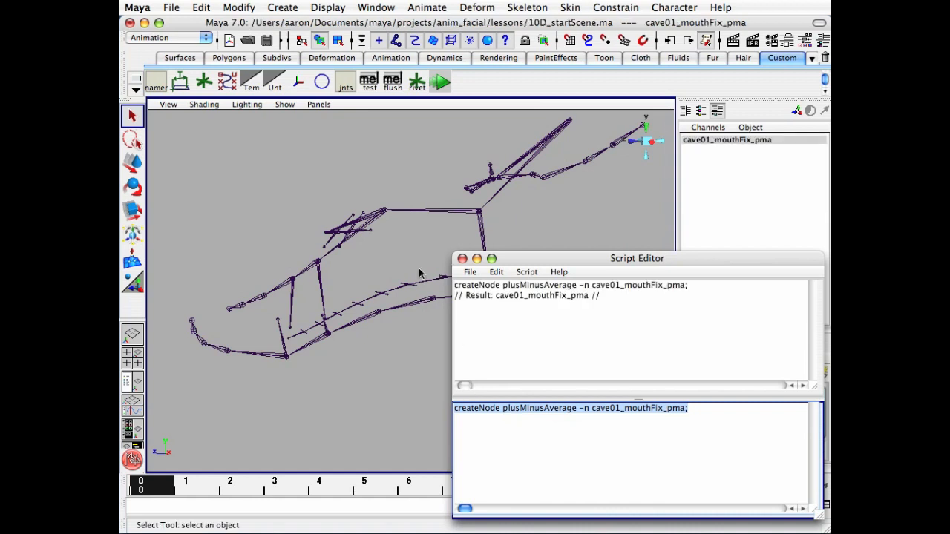
# Open the Connection Editor and load cave01_mouthFix_pma as the input node
pyautogui.click(733, 146)
pyautogui.keyDown('alt'); pyautogui.moveTo(536, 169); pyautogui.dragTo(514, 173, button='right'); pyautogui.keyUp('alt')
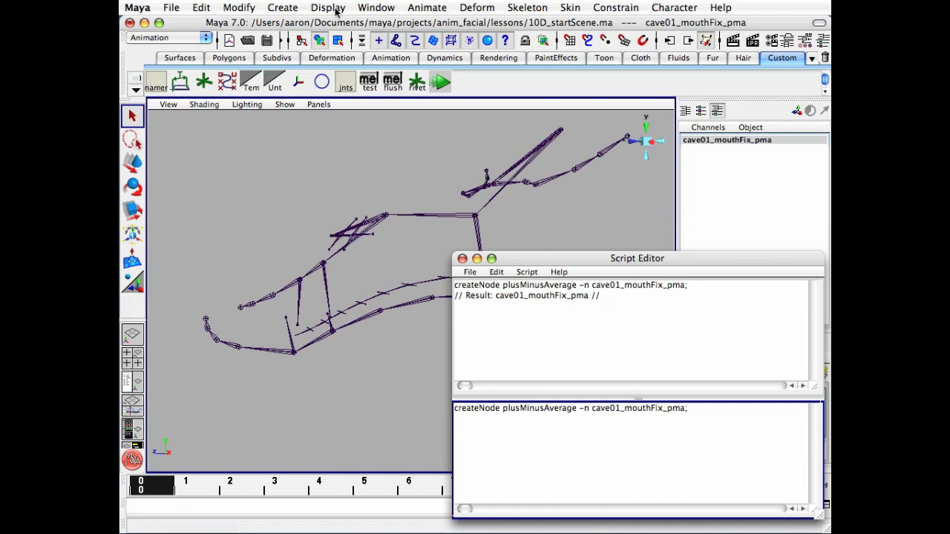
pyautogui.click(377, 13)
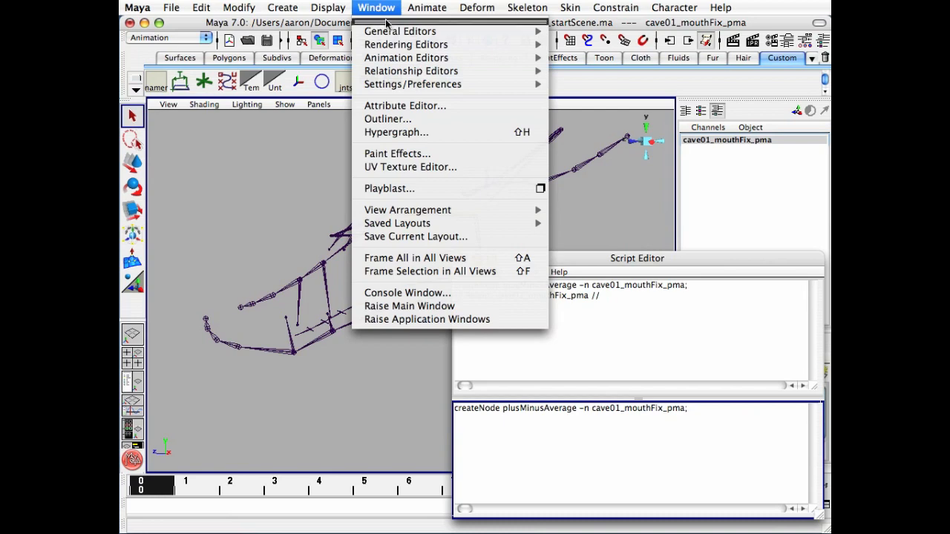
pyautogui.moveTo(445, 31)
pyautogui.click(606, 66)
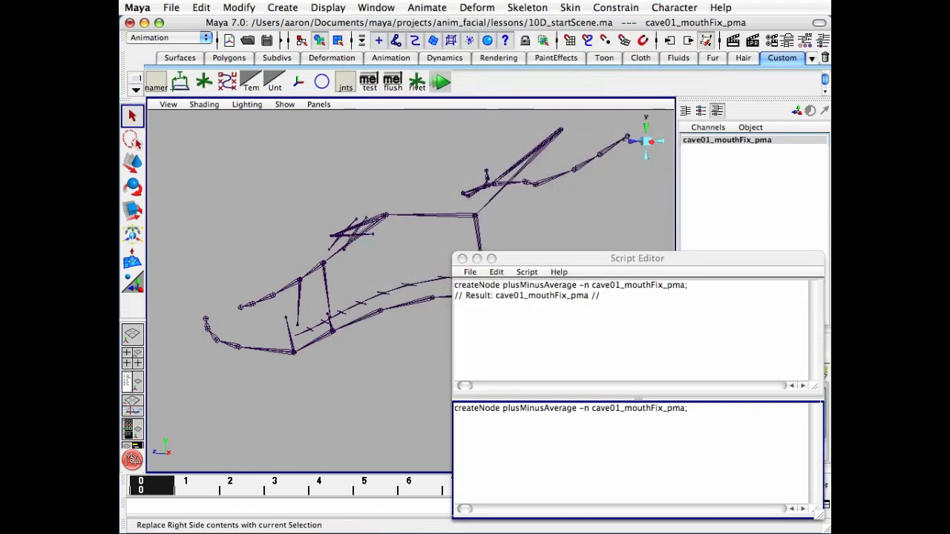
pyautogui.moveTo(600, 103)
pyautogui.mouseDown()
pyautogui.moveTo(629, 102)
pyautogui.moveTo(617, 99)
pyautogui.mouseUp()
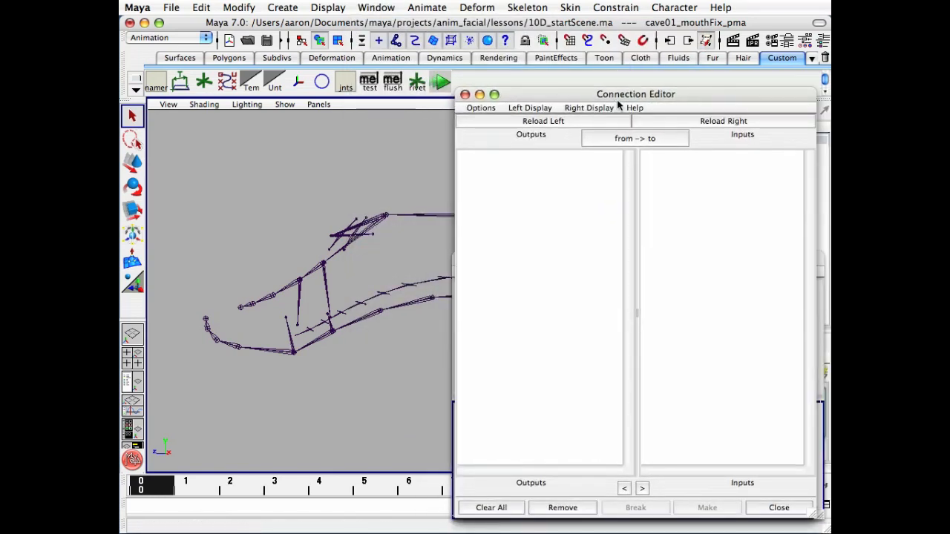
pyautogui.click(723, 121)
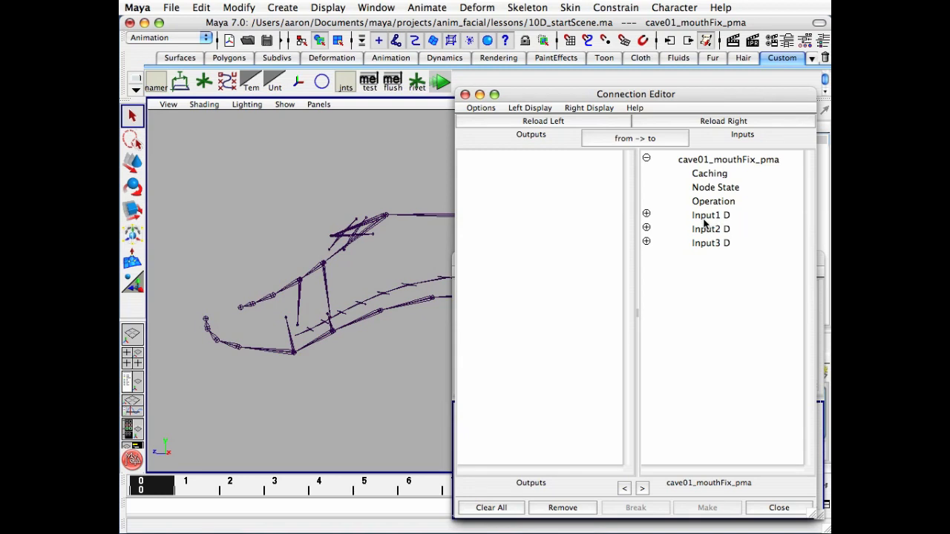
# Select the first lower jaw joint, cave01_c_lojaw01_jnt, and load it as the output node in the Connection Editor
pyautogui.moveTo(247, 290)
pyautogui.keyDown('alt'); pyautogui.mouseDown(button='middle')
pyautogui.moveTo(245, 269)
pyautogui.moveTo(265, 288)
pyautogui.mouseUp(button='middle'); pyautogui.keyUp('alt')
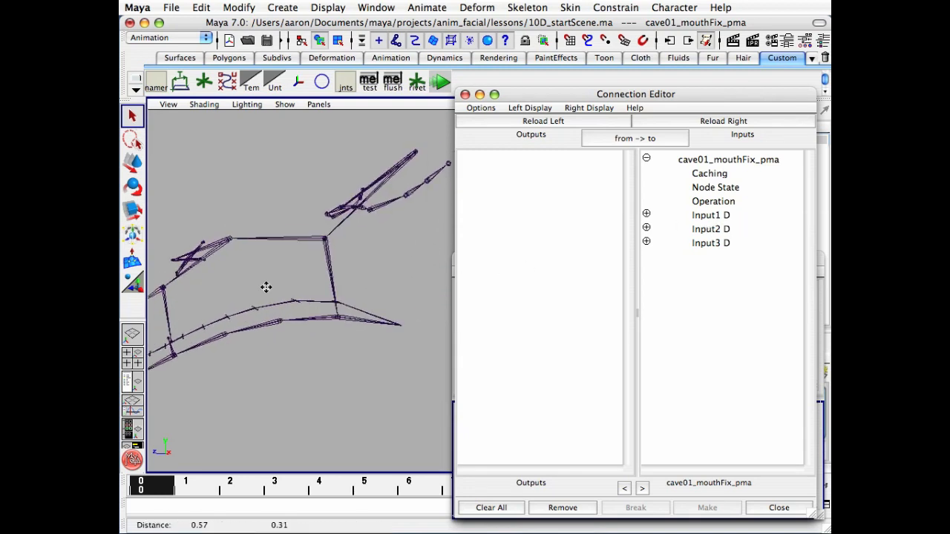
pyautogui.click(324, 273)
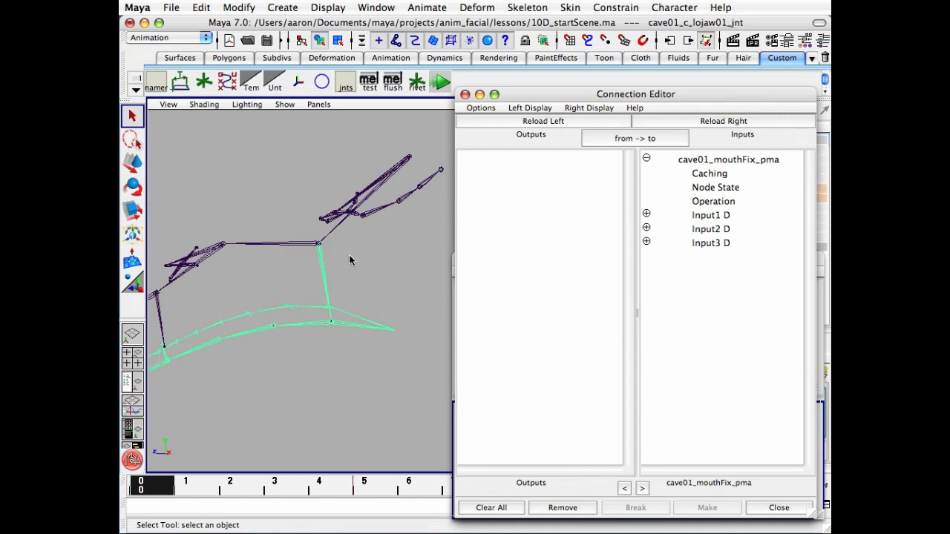
pyautogui.click(511, 127)
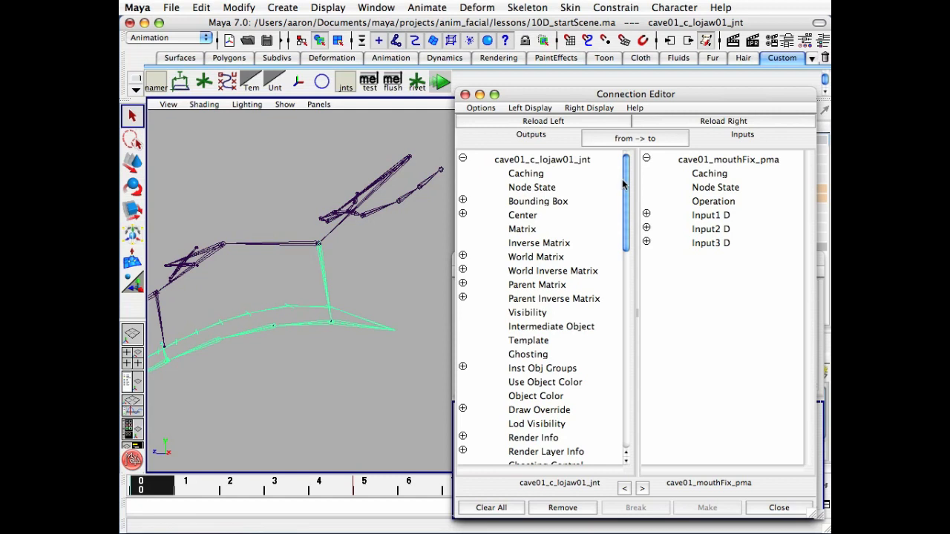
# Connect cave01_c_lojaw01_jnt's Rotate Y to Input1 D of cave01_mouthFix_pma and close the Connection Editor
pyautogui.moveTo(624, 184); pyautogui.dragTo(622, 251)
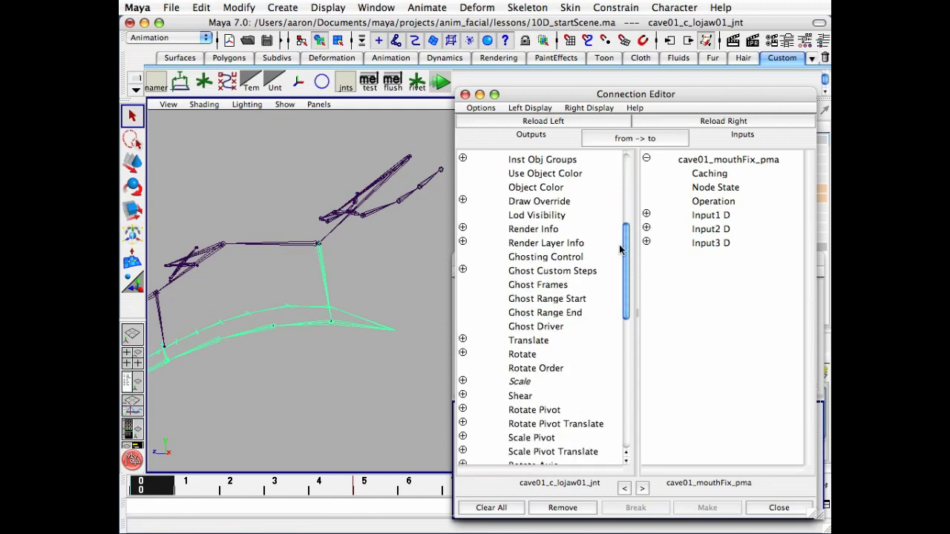
pyautogui.click(463, 353)
pyautogui.scroll(-6, 553, 312)
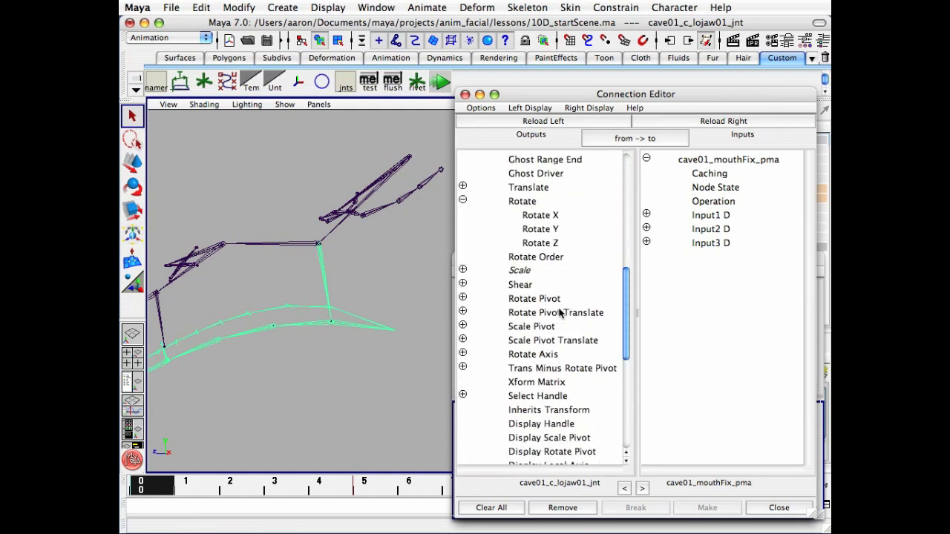
pyautogui.scroll(-1, 560, 314)
pyautogui.scroll(2, 562, 311)
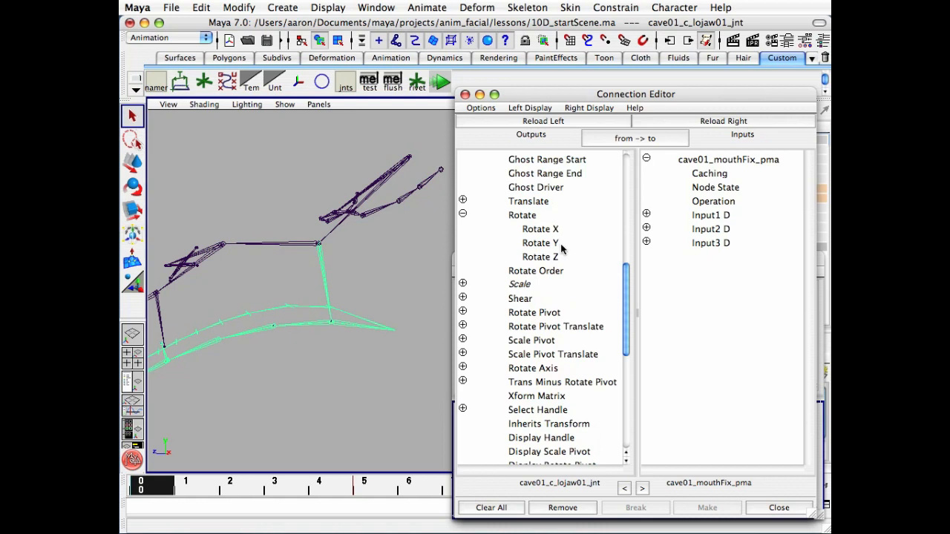
pyautogui.scroll(-2, 561, 249)
pyautogui.click(554, 215)
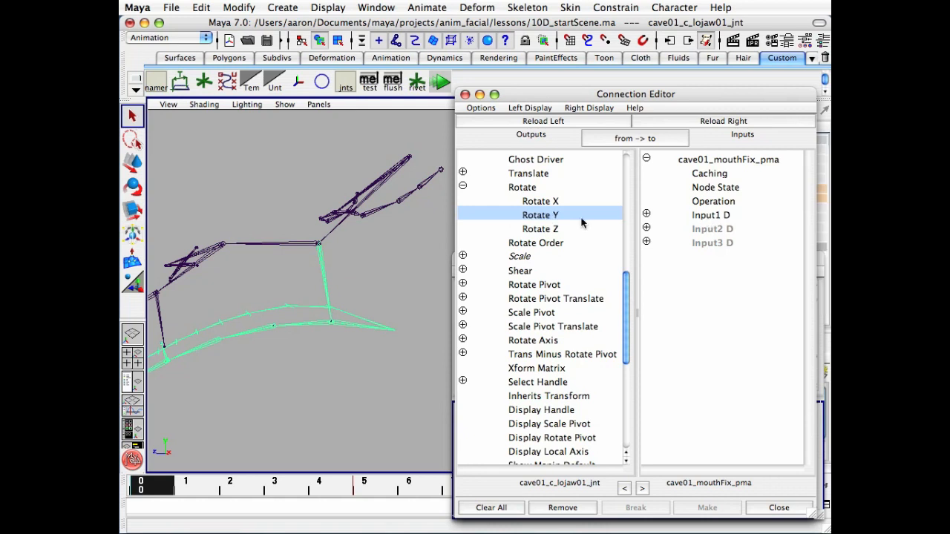
pyautogui.click(710, 215)
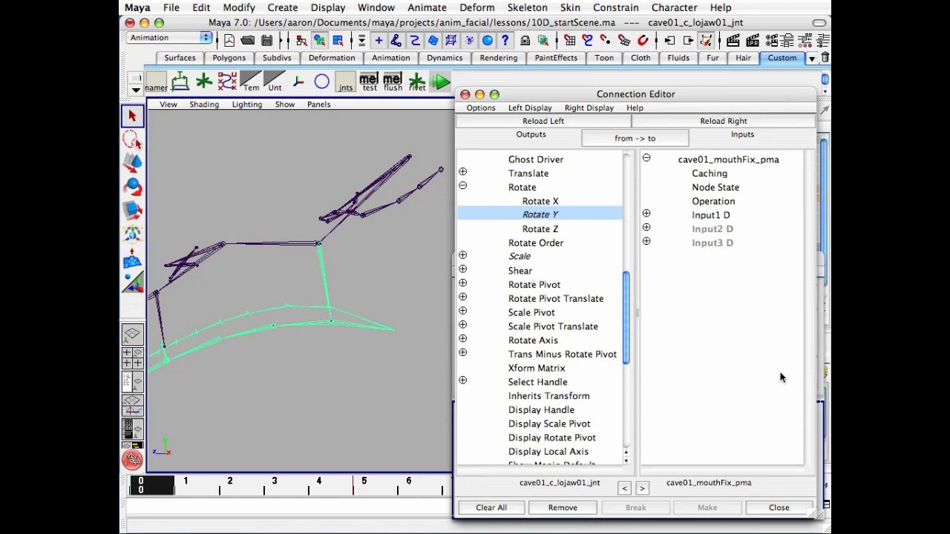
pyautogui.click(778, 507)
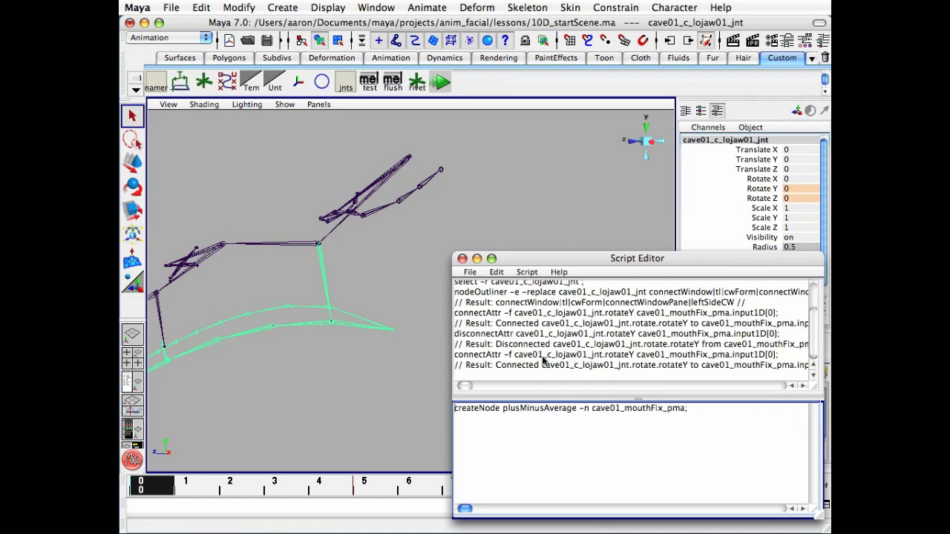
# Copy the last connectAttr command for cave01_c_lojaw01_jnt from the Script Editor history to below the createNode line in the command input
pyautogui.moveTo(779, 356); pyautogui.dragTo(454, 356)
pyautogui.press('super+c')
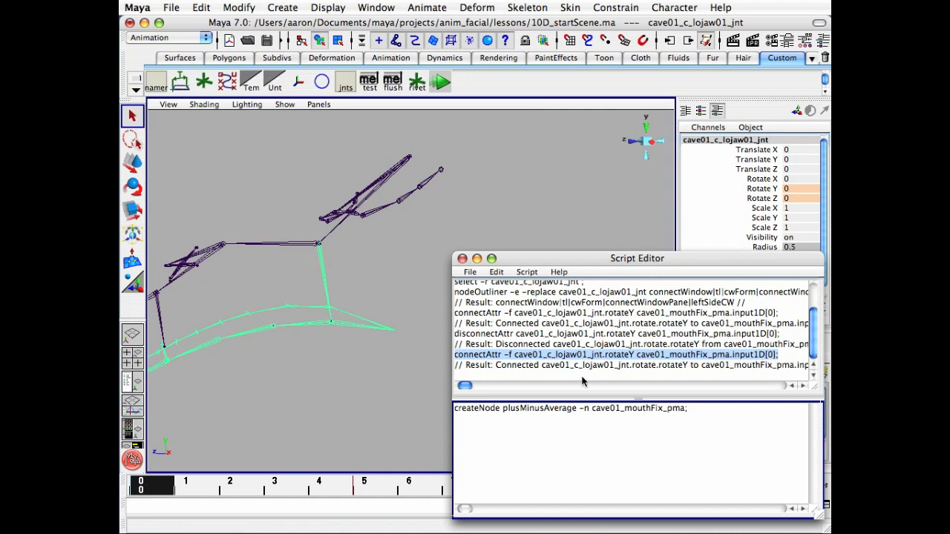
pyautogui.click(710, 420)
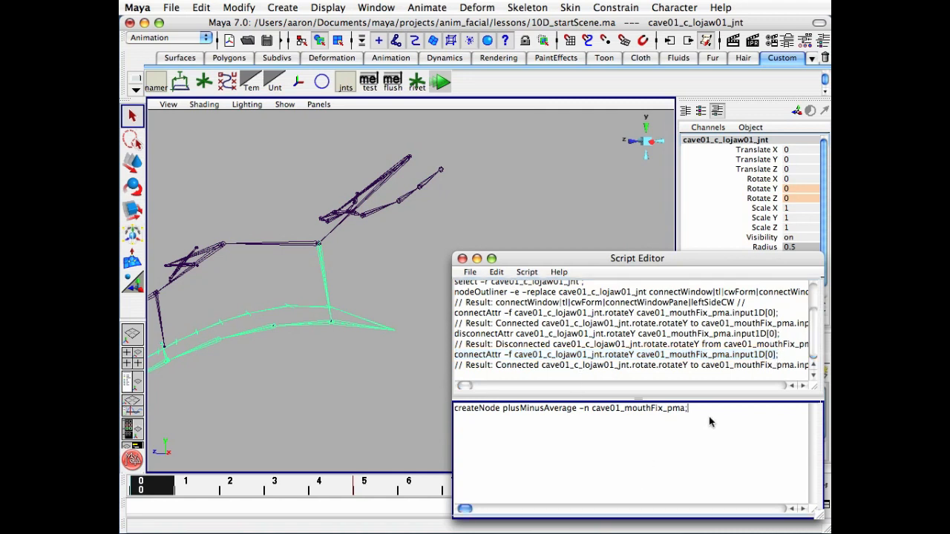
pyautogui.press('Return')
pyautogui.press('super+v')
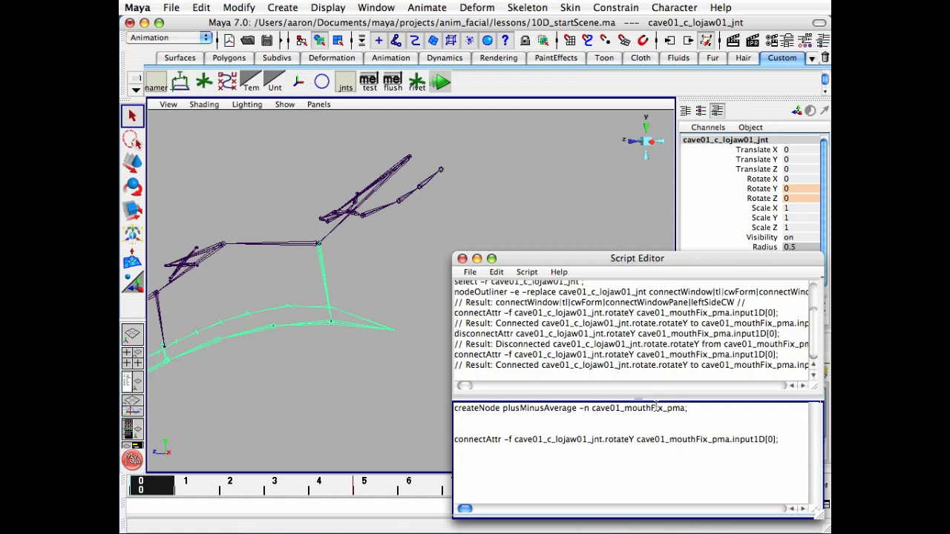
# Clear the Script Editor history and enlarge its command input area
pyautogui.keyDown('alt'); pyautogui.moveTo(353, 321); pyautogui.dragTo(394, 267); pyautogui.keyUp('alt')
pyautogui.click(495, 272)
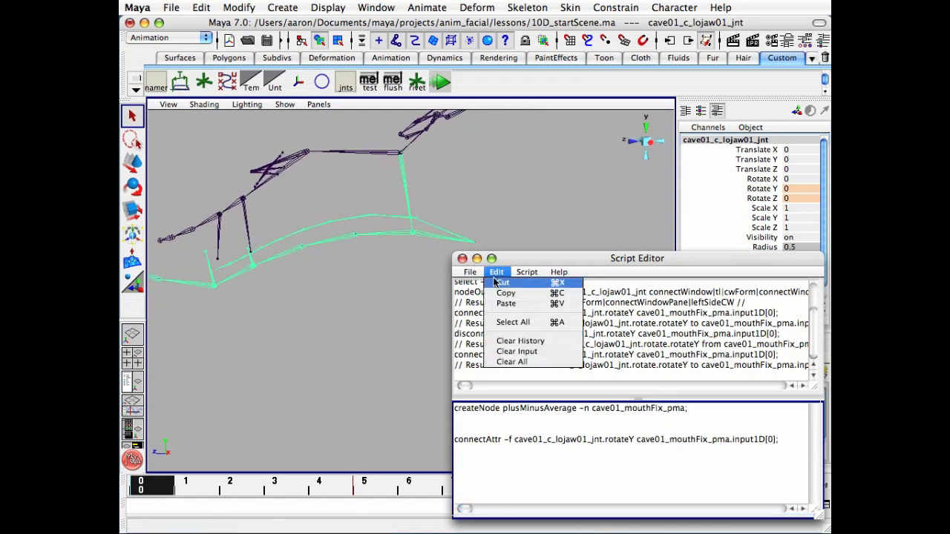
pyautogui.click(500, 343)
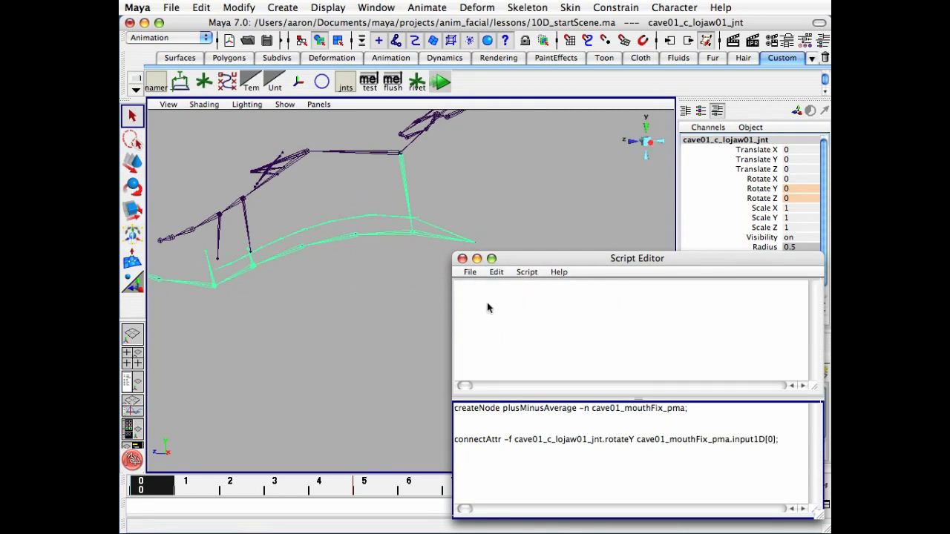
pyautogui.moveTo(636, 374); pyautogui.dragTo(554, 317)
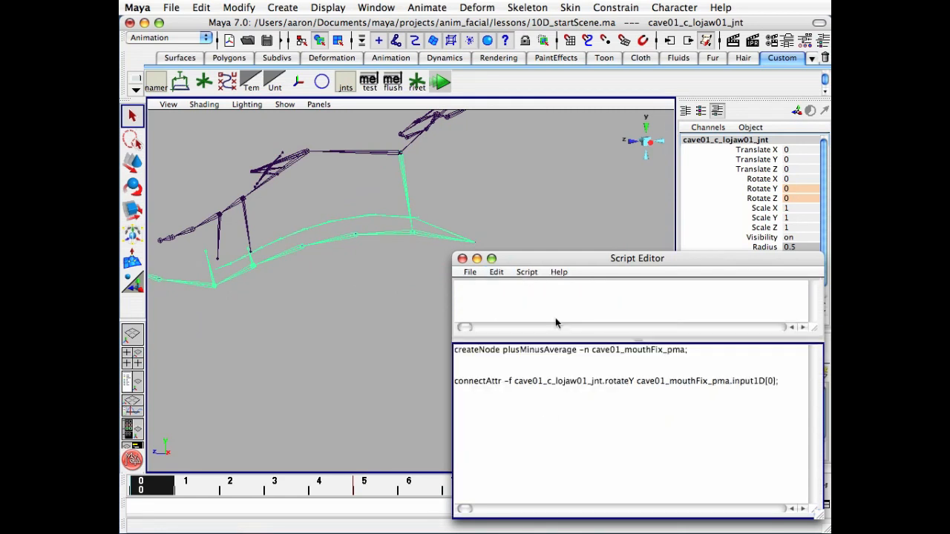
# Check the names of the remaining lower jaw joints, the head joint and the upper jaw joint, then clear the selection
pyautogui.click(411, 232)
pyautogui.click(355, 235)
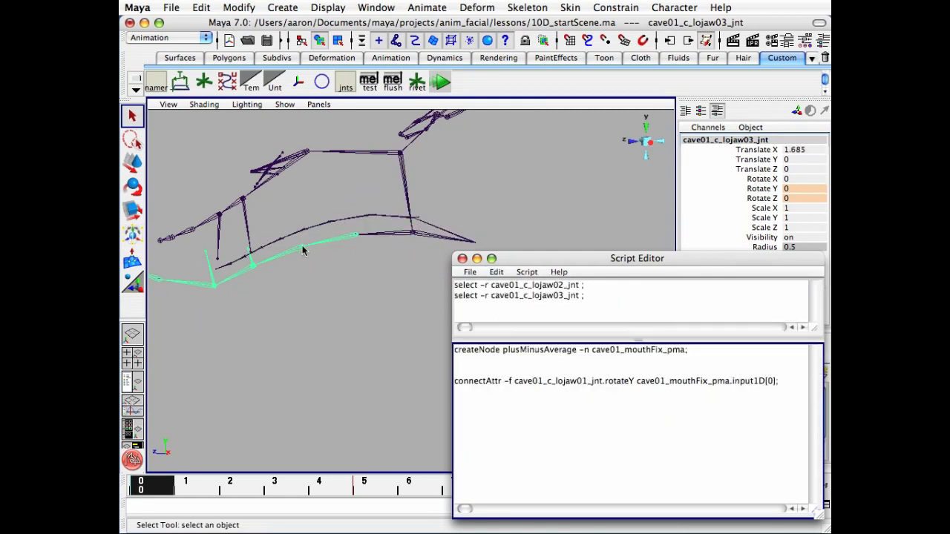
pyautogui.click(303, 246)
pyautogui.click(253, 262)
pyautogui.click(377, 153)
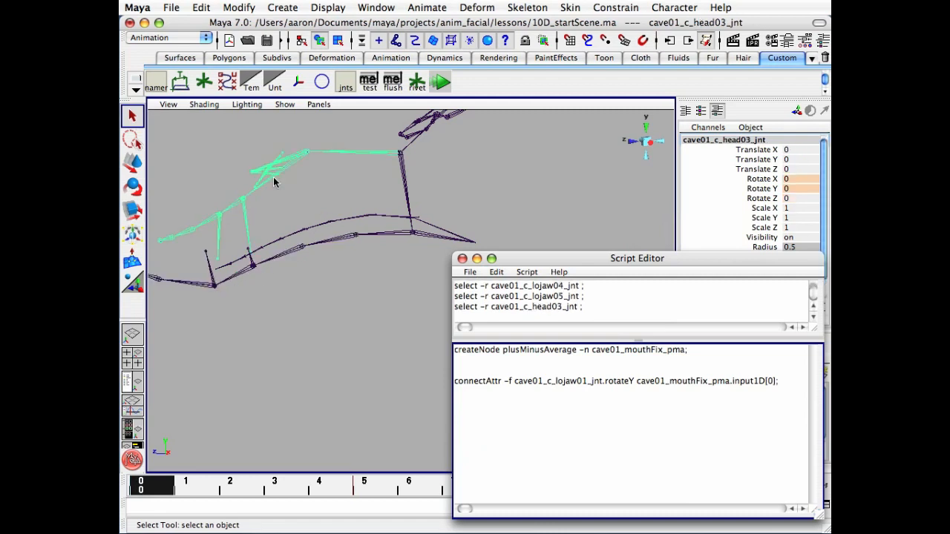
pyautogui.click(266, 181)
pyautogui.click(346, 309)
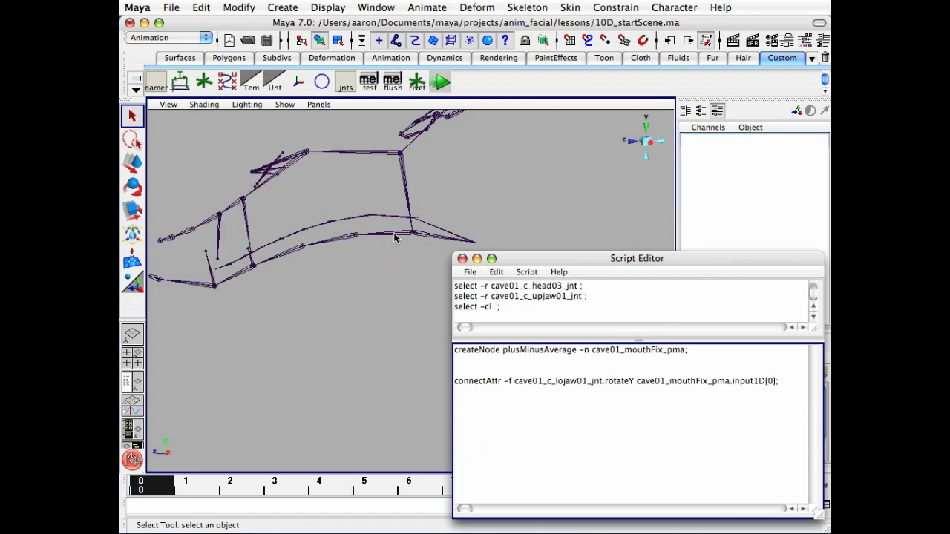
# Duplicate the connectAttr line, adapt it to connect cave01_c_lojaw02_jnt.rotateY to cave01_mouthFix_pma.input1D[1], and run it
pyautogui.click(396, 235)
pyautogui.click(777, 383)
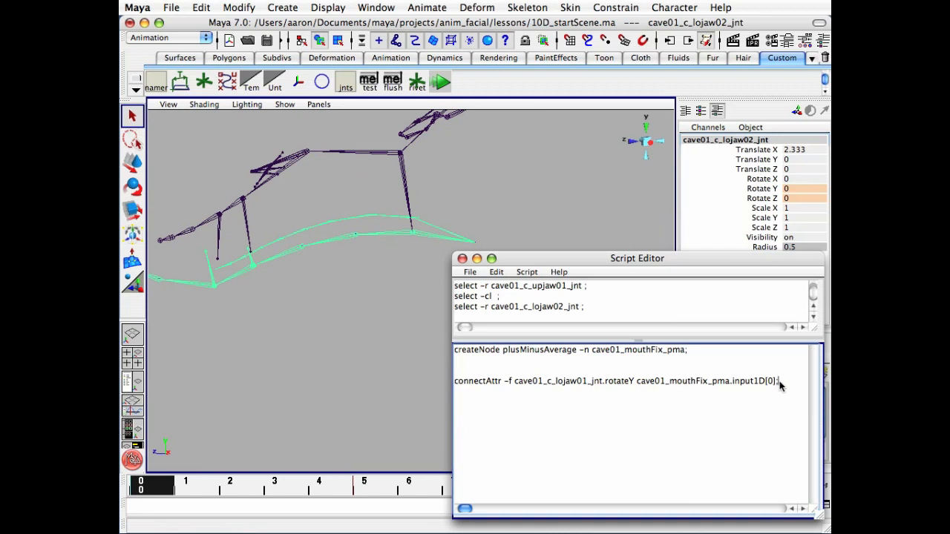
pyautogui.keyDown('shift'); pyautogui.click(455, 384); pyautogui.keyUp('shift')
pyautogui.press('super+c')
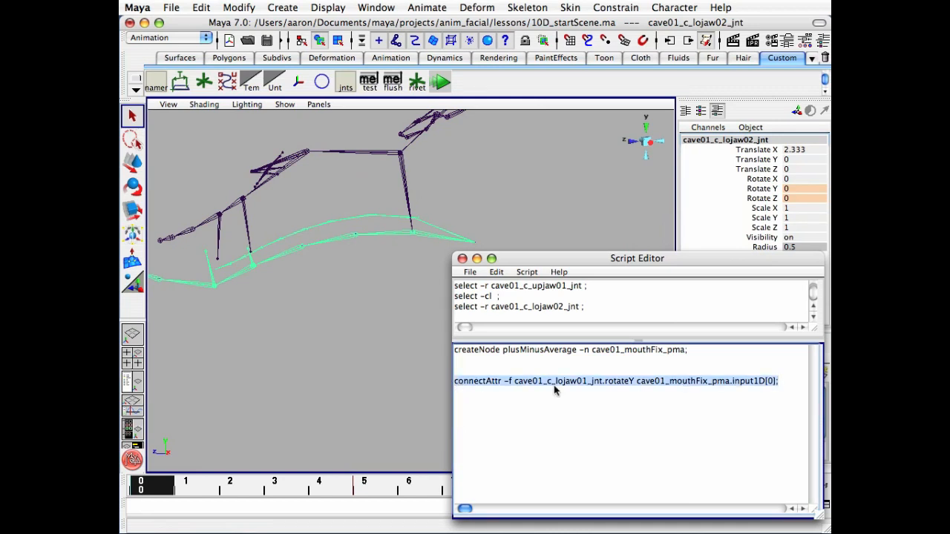
pyautogui.click(783, 383)
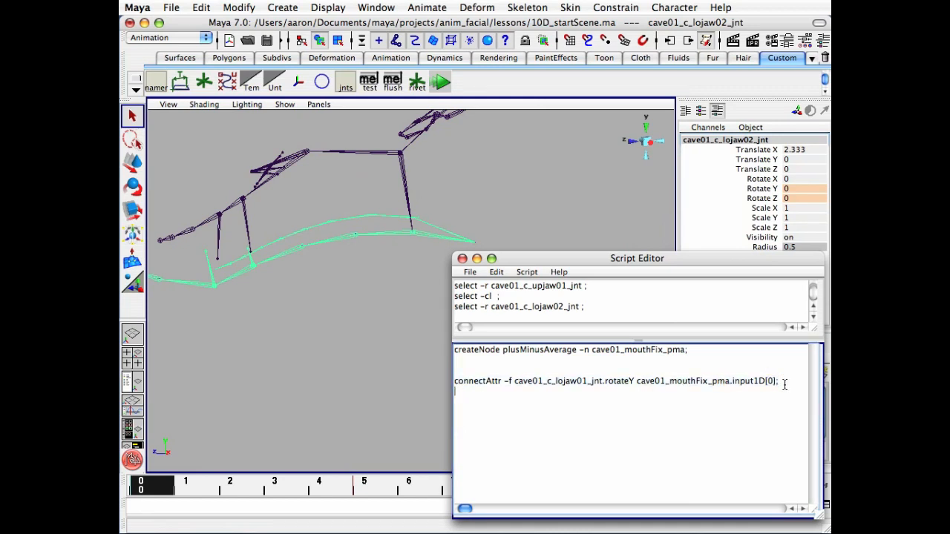
pyautogui.press('super+v')
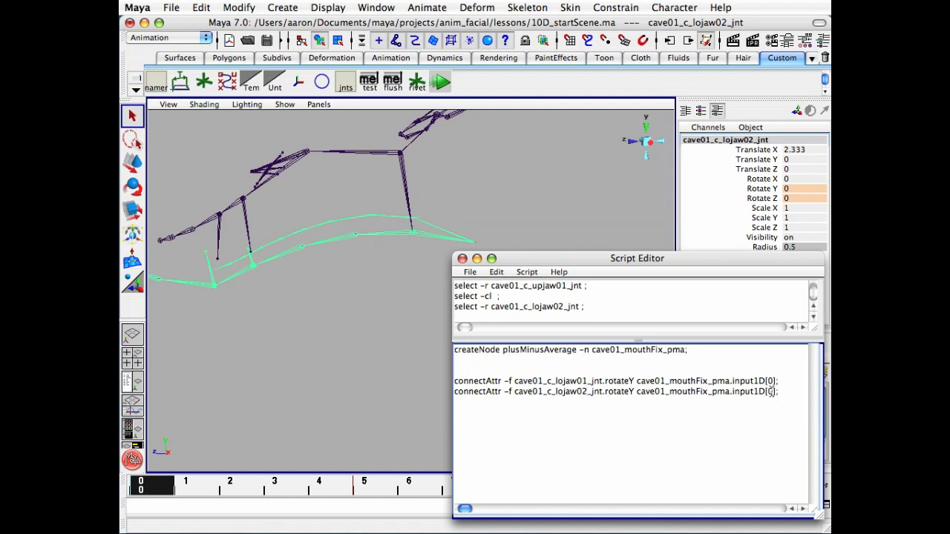
pyautogui.write('1')
pyautogui.tripleClick(742, 393)
pyautogui.hotkey('ctrl', 'Return')
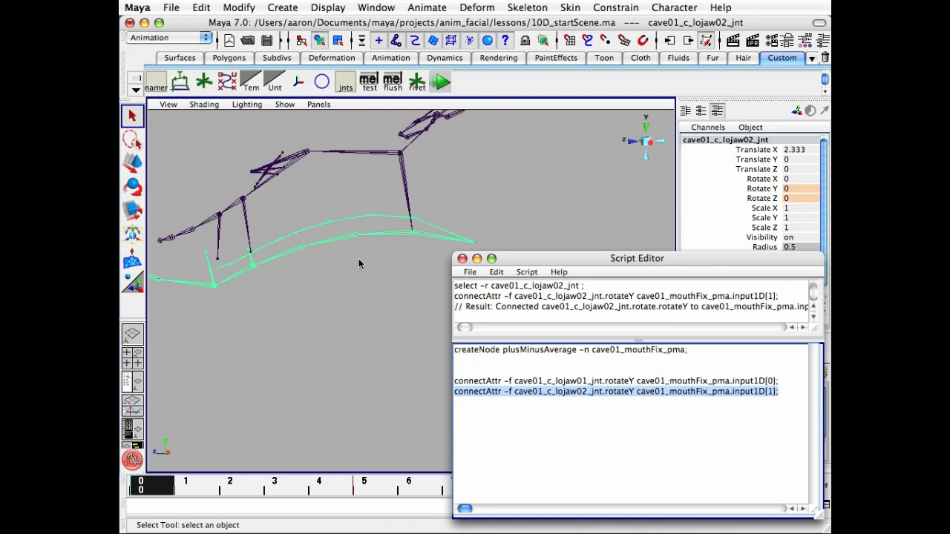
# Check the name of the last lower jaw joint and add three more copies of the cave01_c_lojaw01_jnt connectAttr line below the existing ones
pyautogui.click(234, 276)
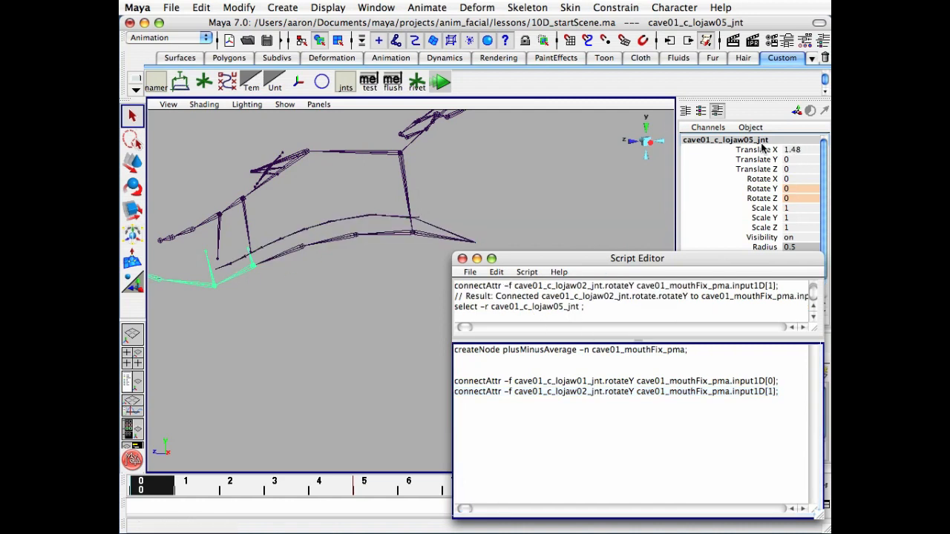
pyautogui.click(785, 400)
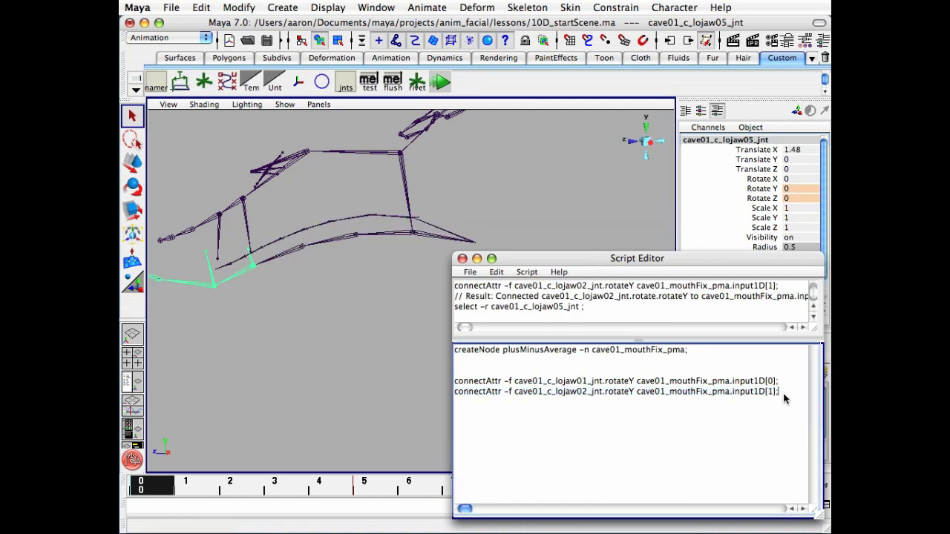
pyautogui.press('super+v')
pyautogui.press('super+v')
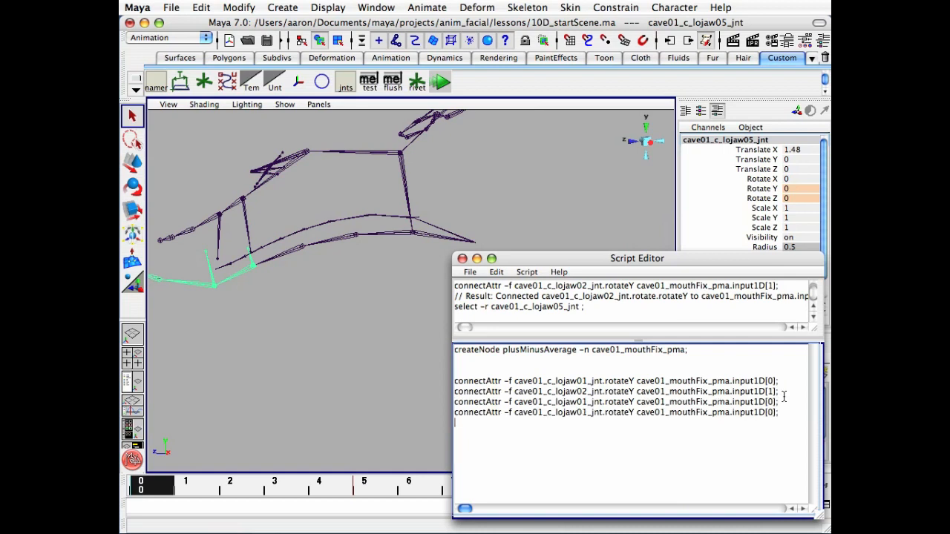
pyautogui.press('Return')
pyautogui.press('super+v')
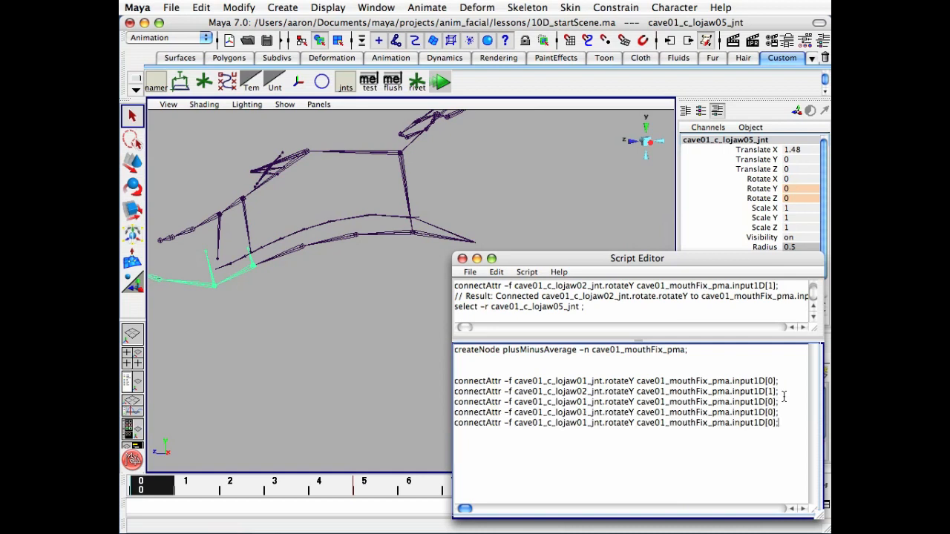
# Change the three copied lines to connect cave01_c_lojaw03_jnt, lojaw04 and lojaw05 rotateY to input1D[2], [3] and [4], and run them
pyautogui.click(586, 405)
pyautogui.press('BackSpace')
pyautogui.write('3')
pyautogui.click(586, 422)
pyautogui.press('BackSpace')
pyautogui.write('5')
pyautogui.write('2')
pyautogui.write('3')
pyautogui.write('4')
pyautogui.moveTo(778, 422); pyautogui.dragTo(458, 406)
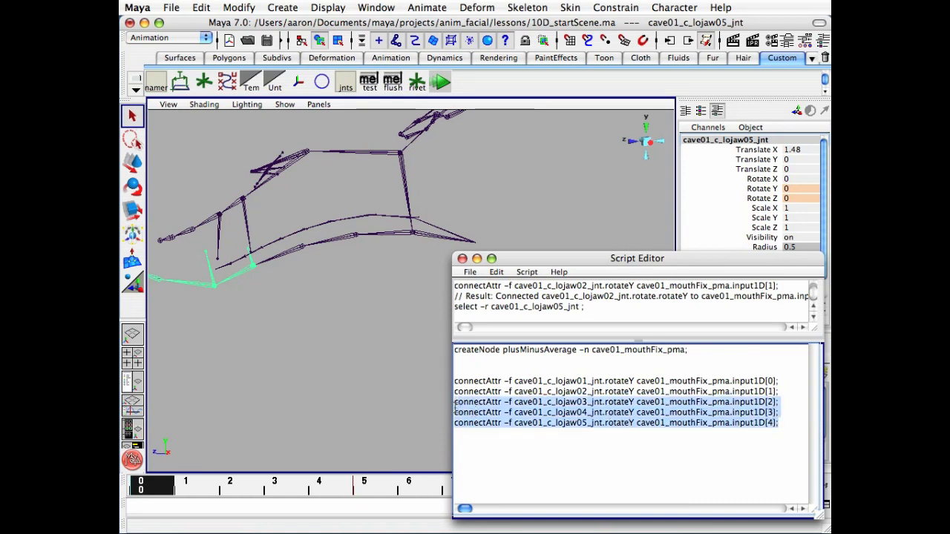
pyautogui.hotkey('ctrl', 'Return')
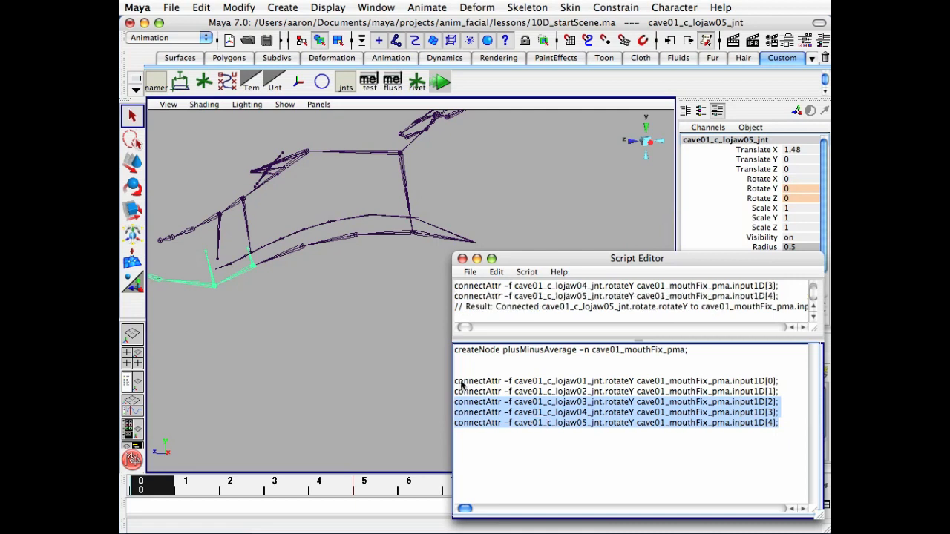
# Check the names of the head and upper jaw joints and add two copies of the cave01_c_lojaw01_jnt connectAttr line below the existing ones
pyautogui.click(364, 152)
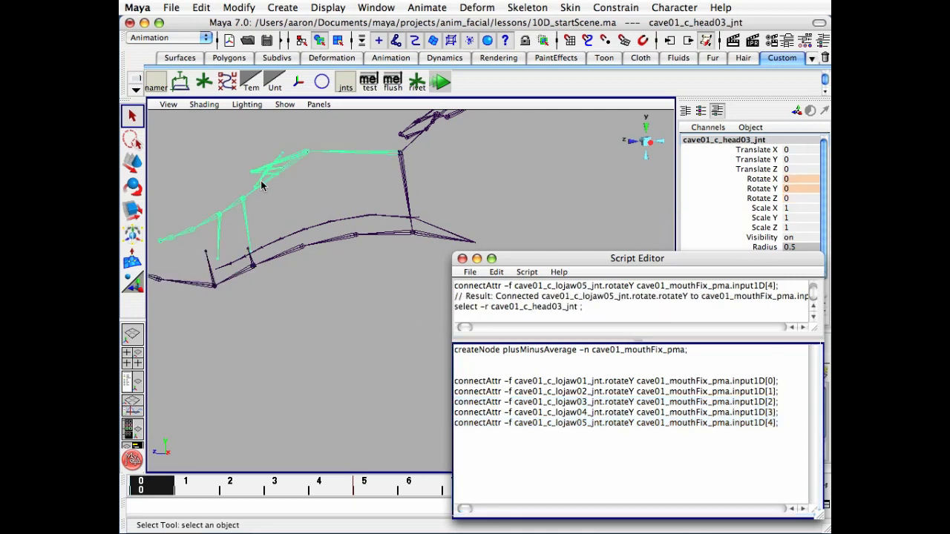
pyautogui.click(292, 167)
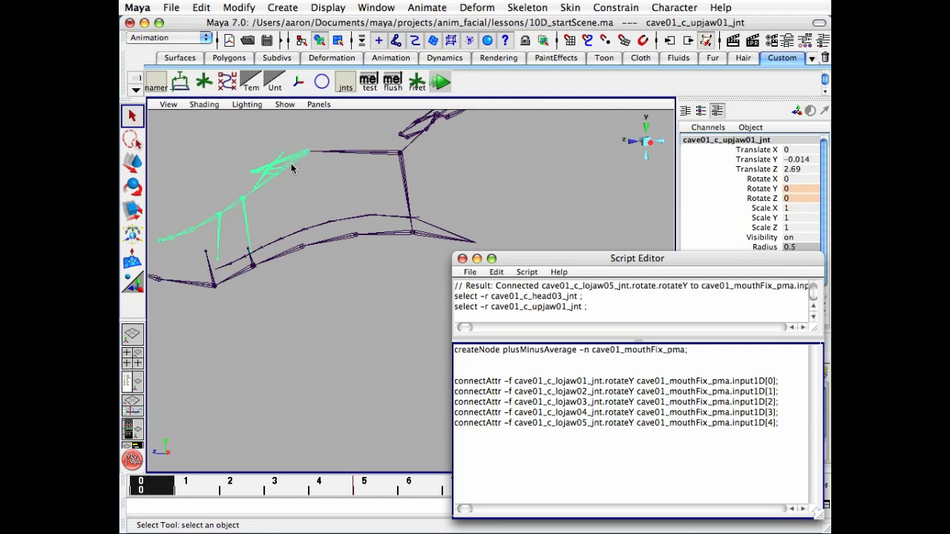
pyautogui.click(791, 428)
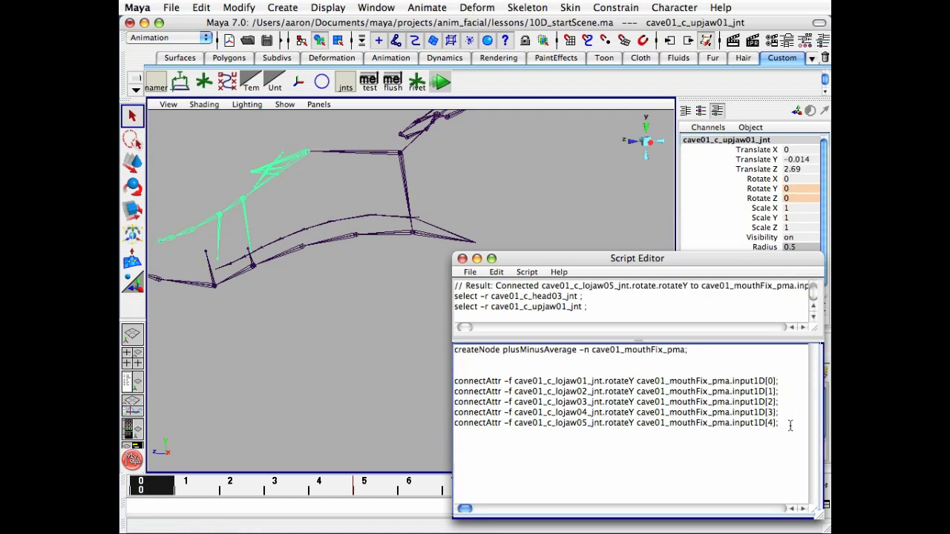
pyautogui.press('Return')
pyautogui.press('Return')
pyautogui.press('super+v')
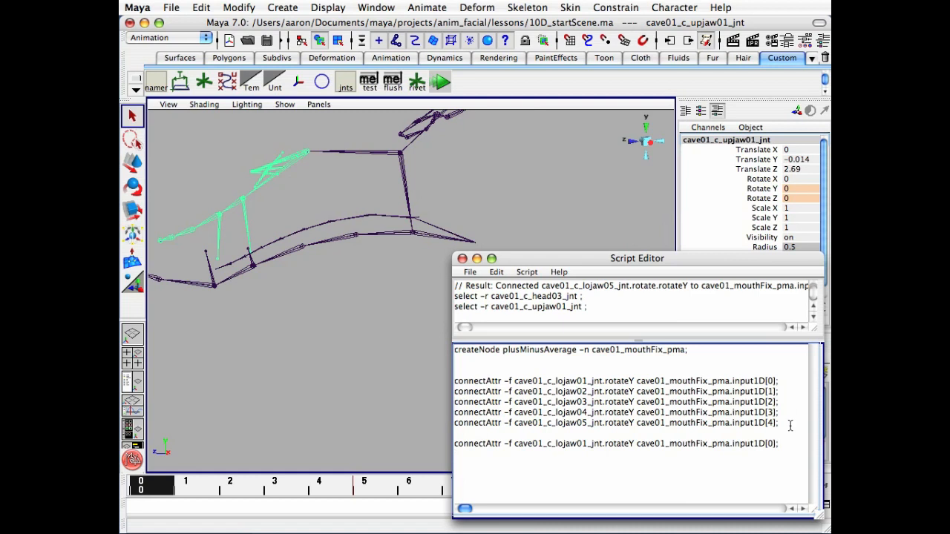
pyautogui.press('Return')
pyautogui.press('super+v')
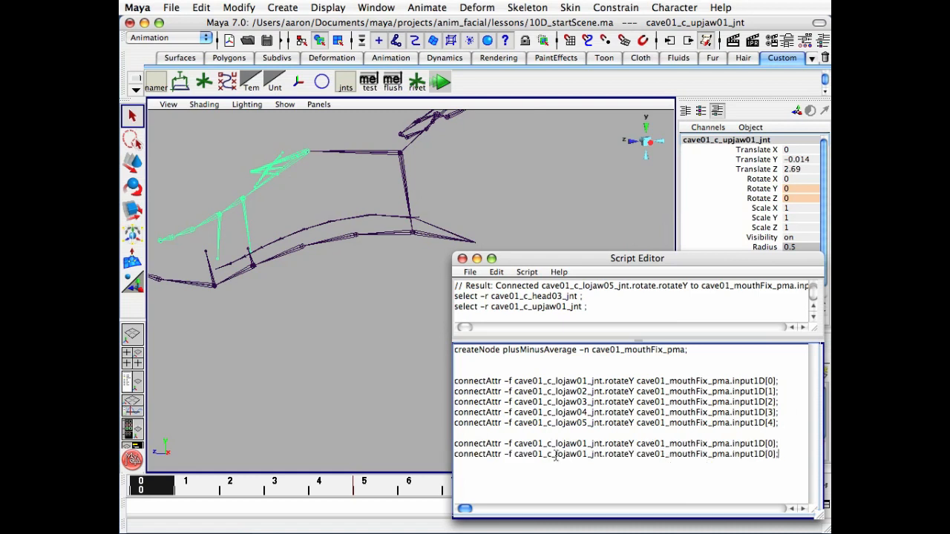
# Change the two copied lines to connect cave01_c_head03_jnt and cave01_c_upjaw01_jnt rotateY to input1D[5] and input1D[6], and run them
pyautogui.write('up')
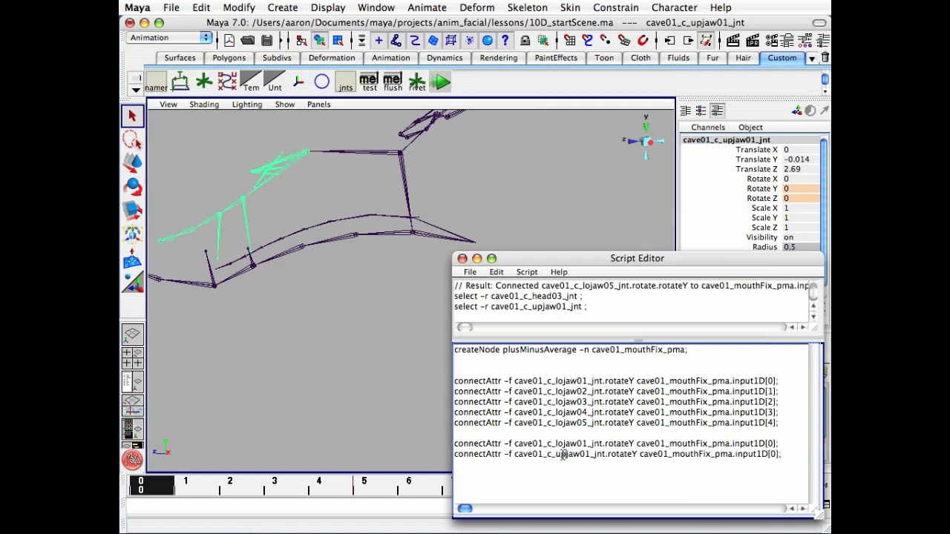
pyautogui.moveTo(555, 444); pyautogui.dragTo(575, 445)
pyautogui.write('head0')
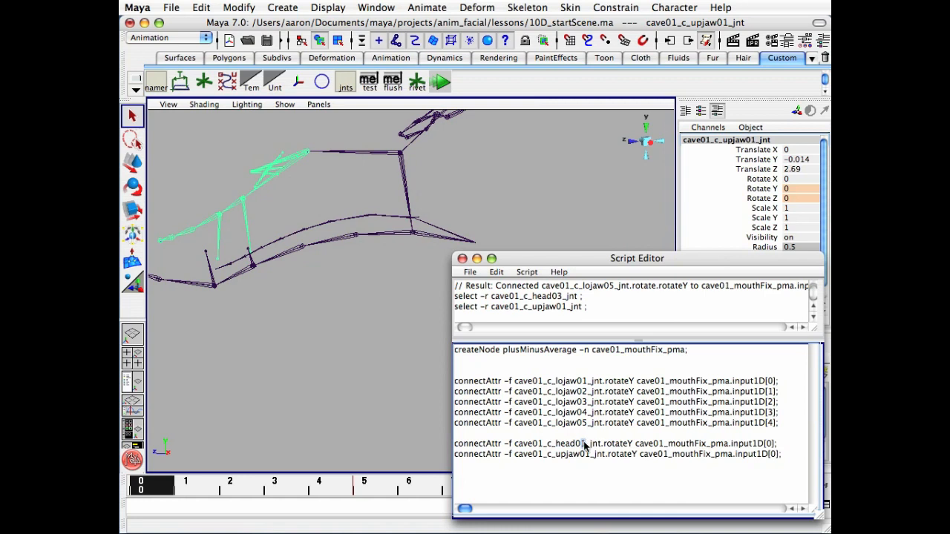
pyautogui.write('3')
pyautogui.moveTo(780, 454); pyautogui.dragTo(454, 444)
pyautogui.hotkey('ctrl', 'Return')
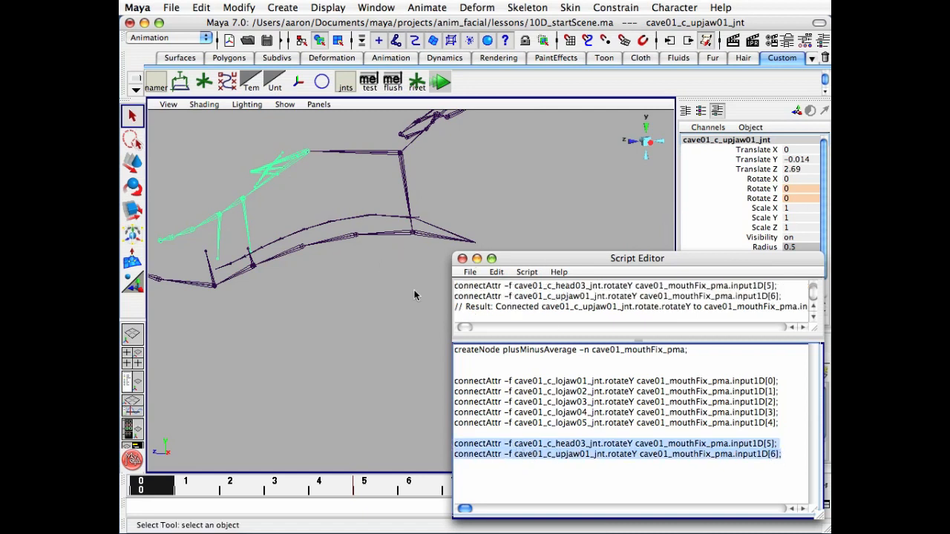
# Lock and hide the translate channels of cave01_c_lojaw01_jnt and hide its Visibility and Radius channels
pyautogui.click(397, 300)
pyautogui.keyDown('alt'); pyautogui.moveTo(496, 181); pyautogui.dragTo(386, 220); pyautogui.keyUp('alt')
pyautogui.click(401, 210)
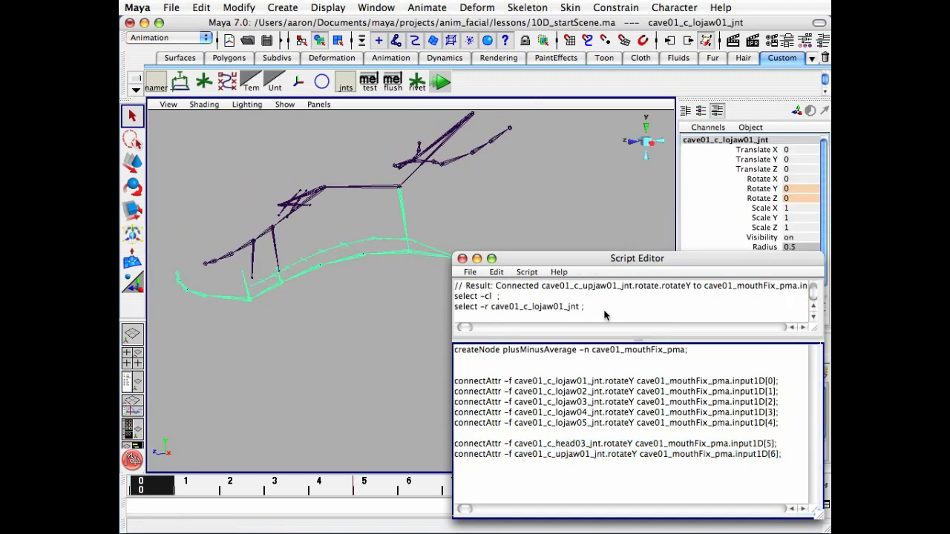
pyautogui.moveTo(607, 265); pyautogui.dragTo(419, 266)
pyautogui.press('w')
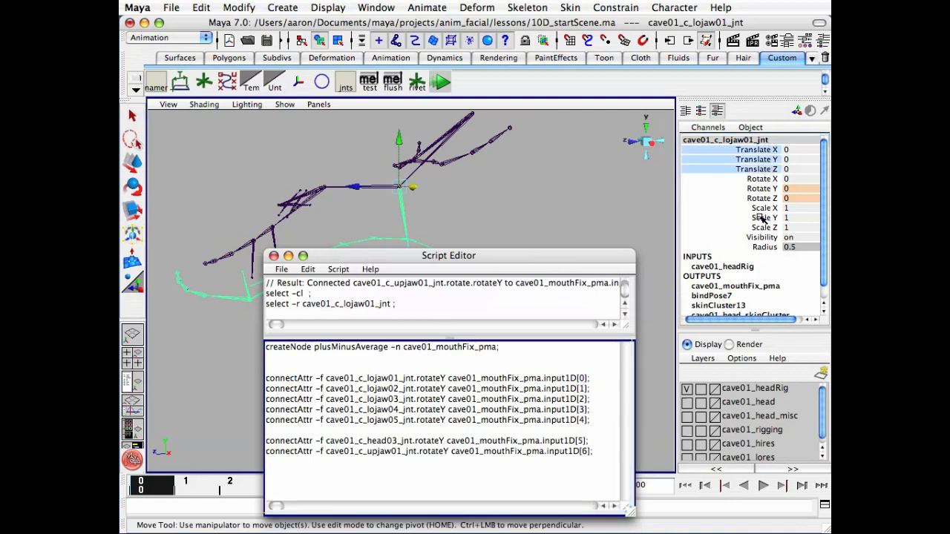
pyautogui.rightClick(760, 166)
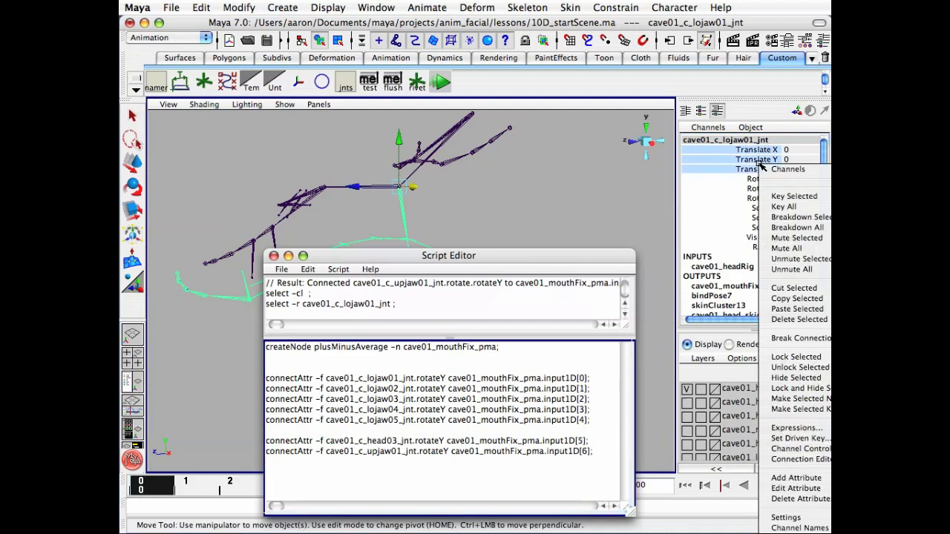
pyautogui.click(794, 388)
pyautogui.click(760, 212)
pyautogui.rightClick(759, 218)
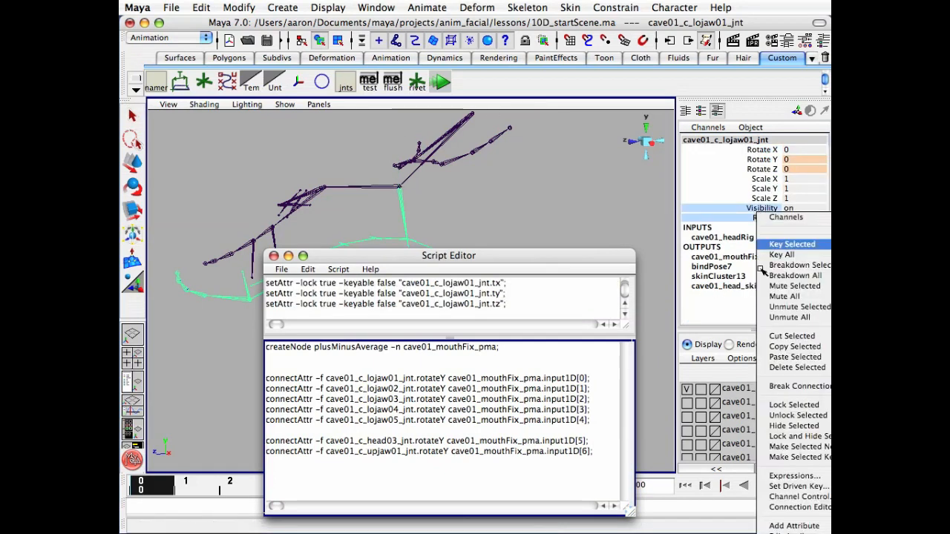
pyautogui.click(779, 427)
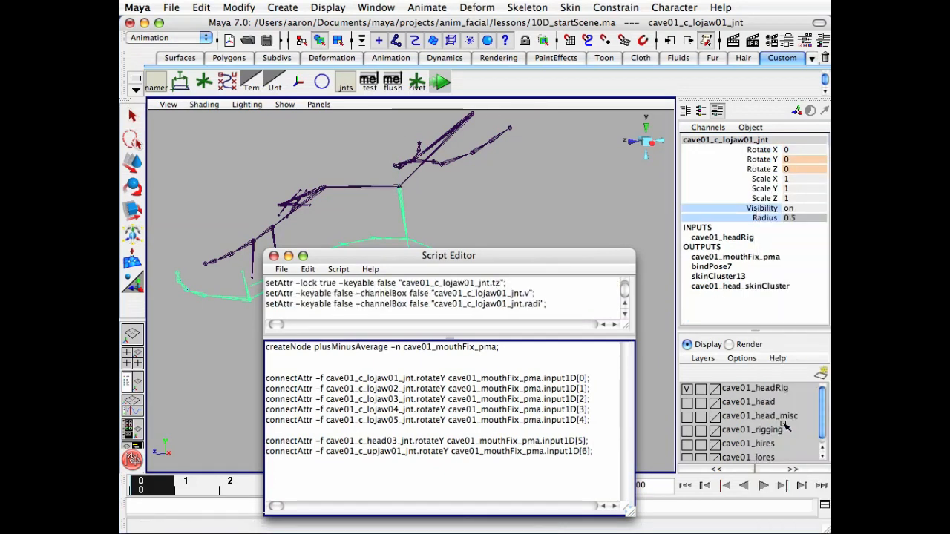
# Add a keyable scalar float attribute named addedJaws to cave01_c_lojaw01_jnt
pyautogui.click(701, 127)
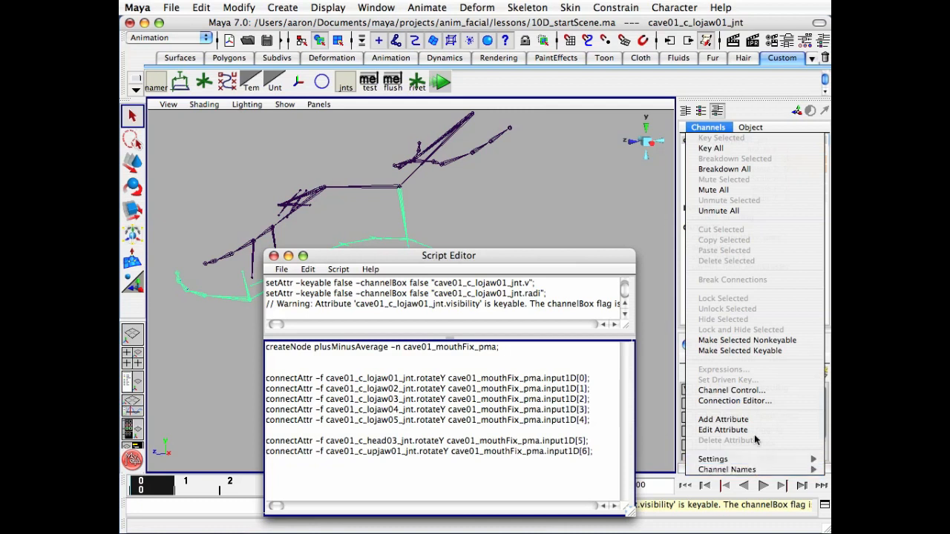
pyautogui.click(771, 420)
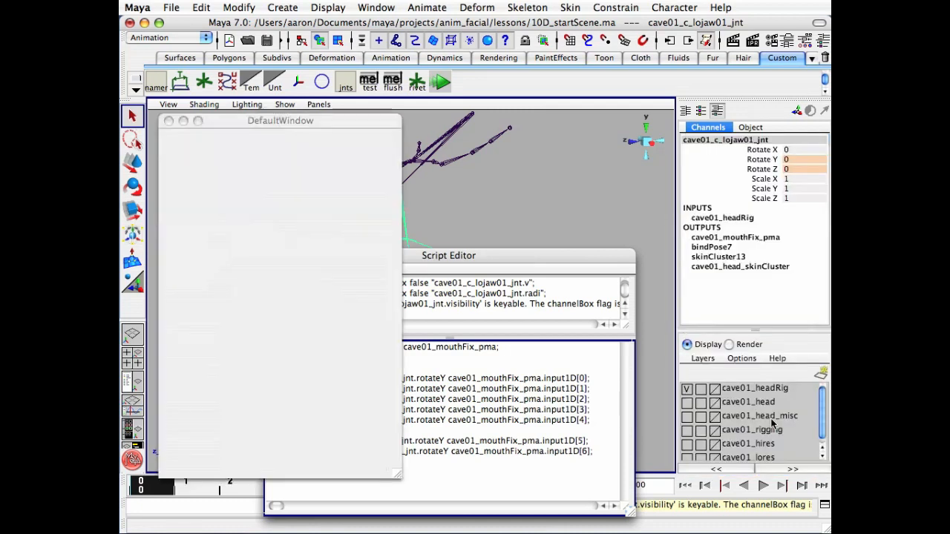
pyautogui.click(274, 179)
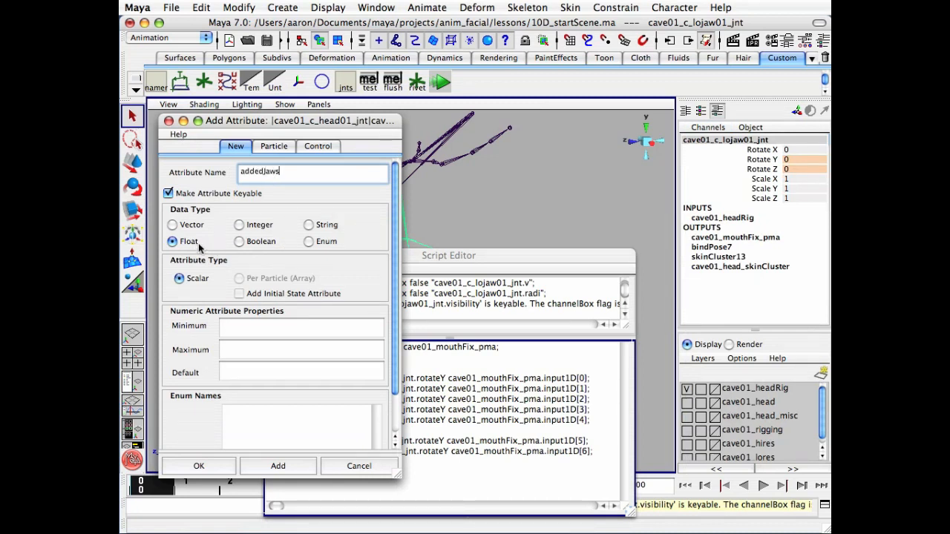
pyautogui.click(199, 466)
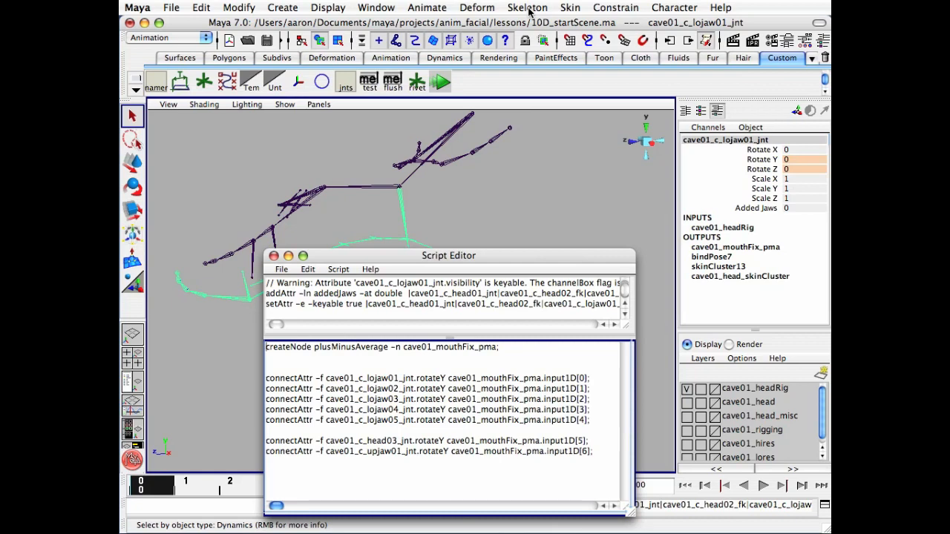
# Load cave01_c_lojaw01_jnt as the input side of the Connection Editor and bring its Added Jaws attribute into view
pyautogui.click(377, 9)
pyautogui.moveTo(430, 33)
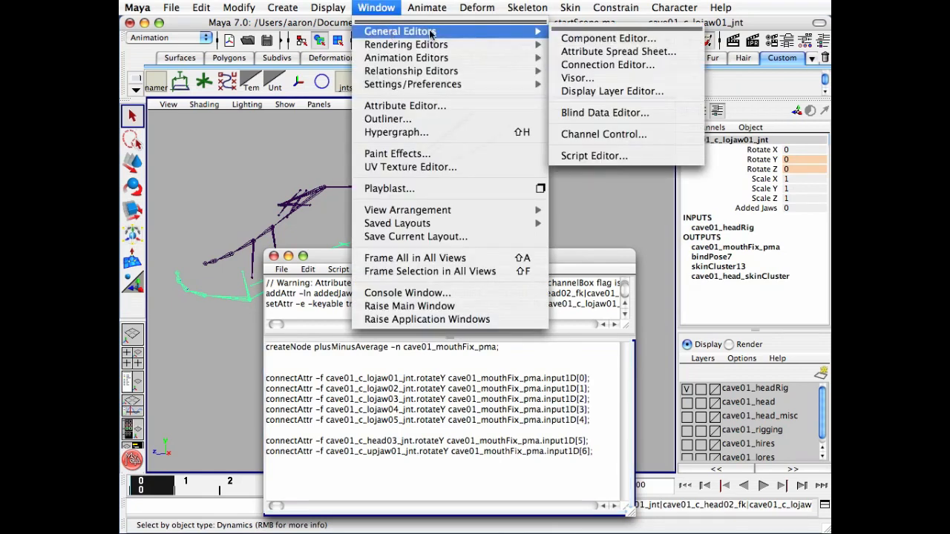
pyautogui.click(672, 65)
pyautogui.click(710, 123)
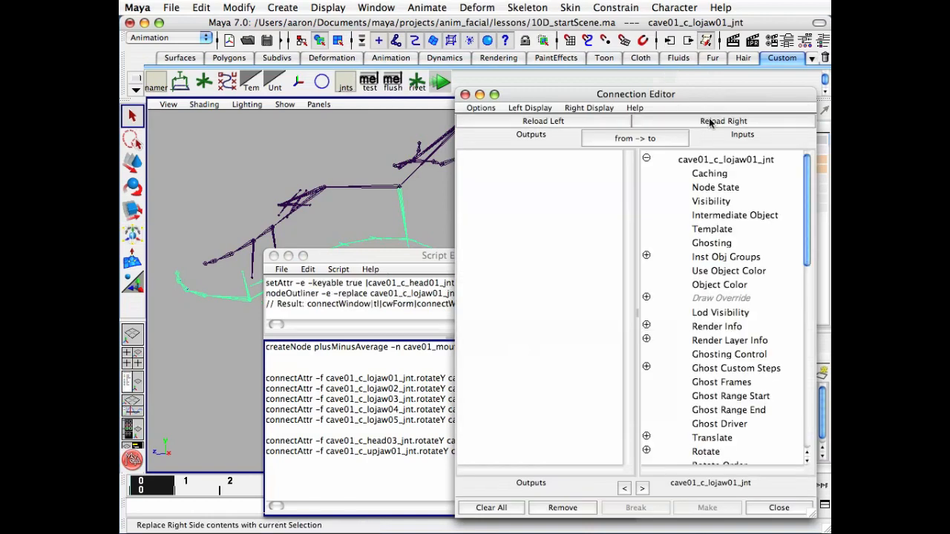
pyautogui.moveTo(806, 172); pyautogui.dragTo(793, 436)
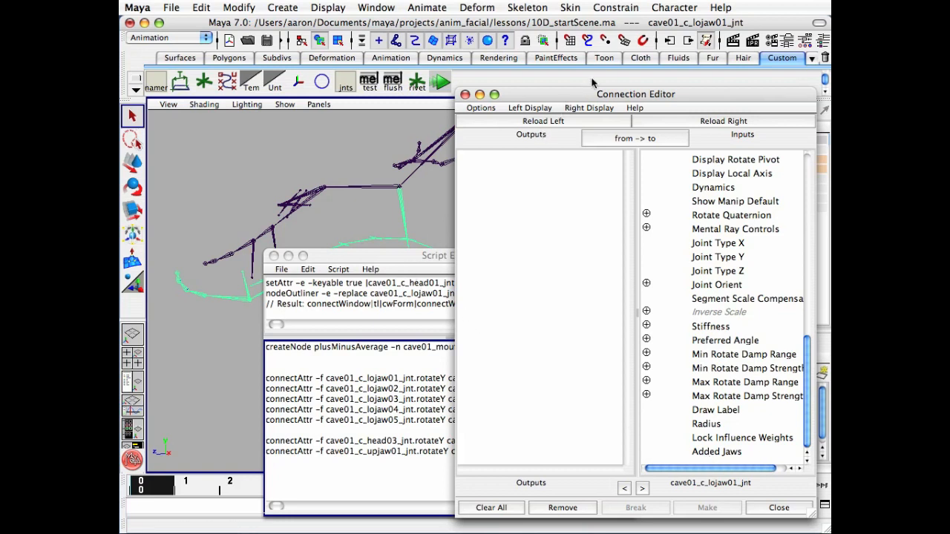
# Load cave01_mouthFix_pma as the output side, connect its Output1D to the joint's Added Jaws attribute, and close the Connection Editor
pyautogui.moveTo(564, 97); pyautogui.dragTo(291, 94)
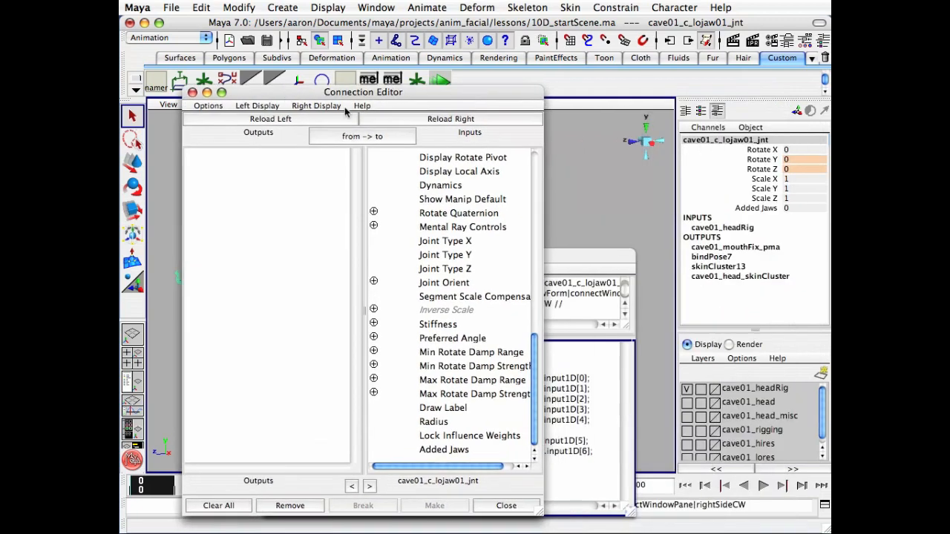
pyautogui.click(761, 248)
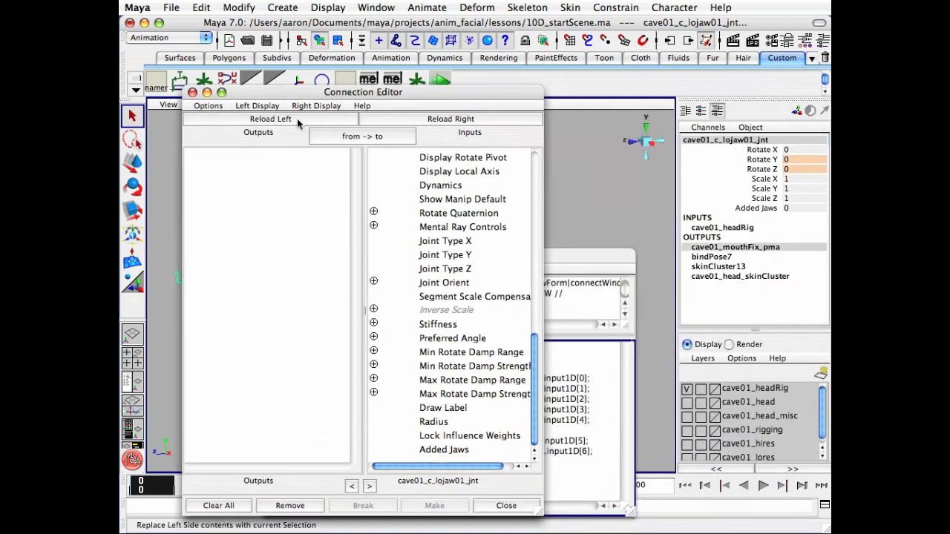
pyautogui.click(246, 121)
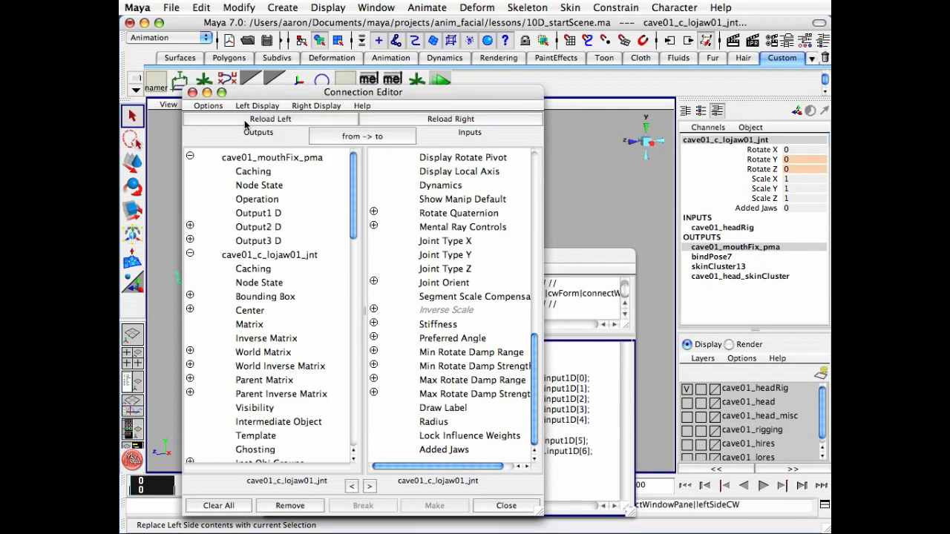
pyautogui.click(264, 215)
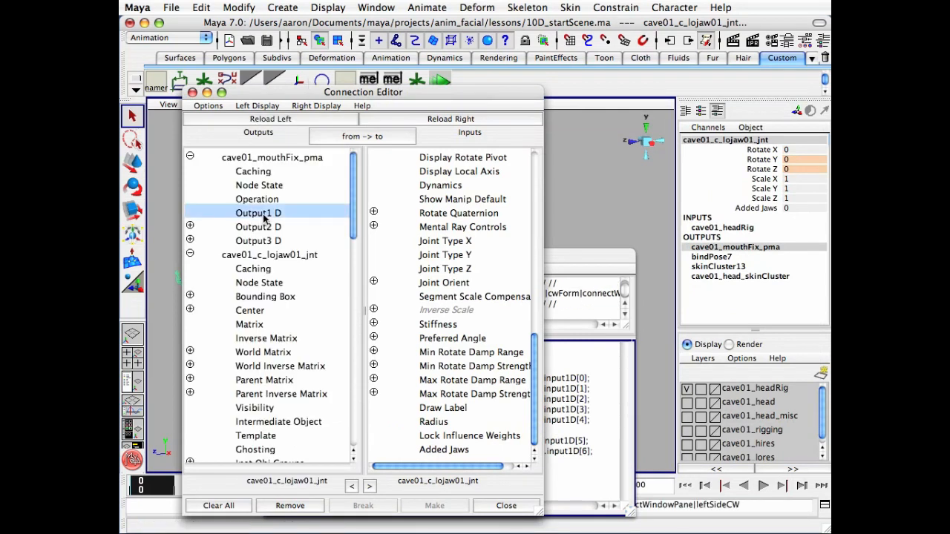
pyautogui.click(438, 449)
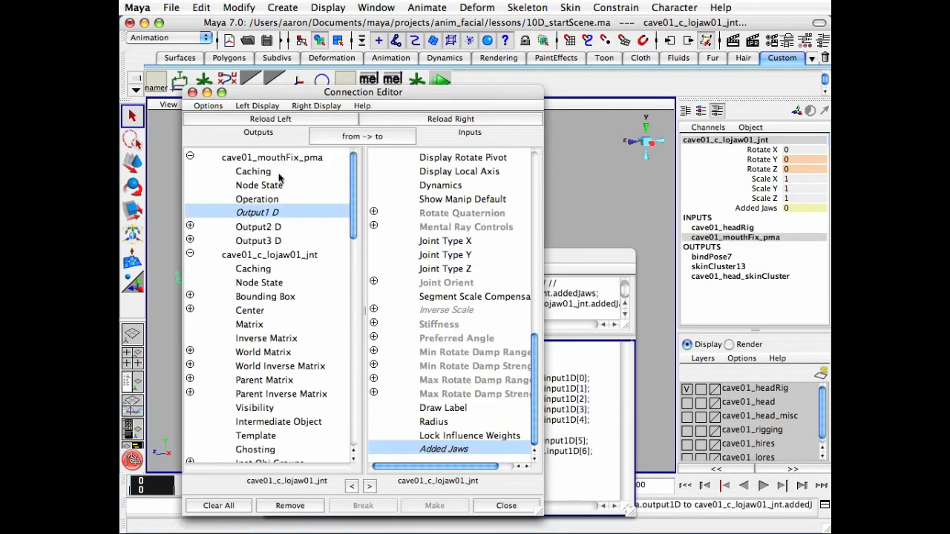
pyautogui.click(506, 505)
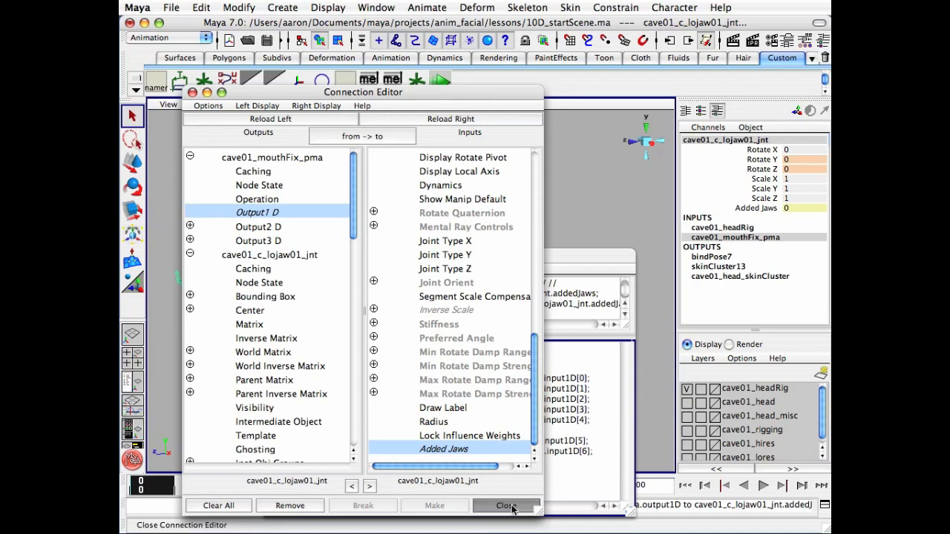
# Close the Script Editor and scrub the animation to frame 10 and back to 0 to check how Added Jaws responds
pyautogui.moveTo(168, 480); pyautogui.dragTo(436, 504)
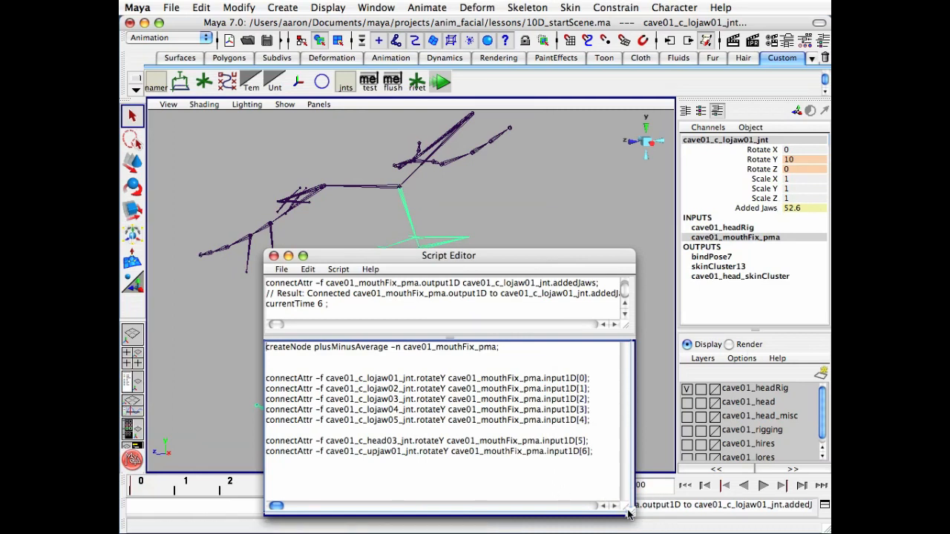
pyautogui.moveTo(630, 512); pyautogui.dragTo(620, 478)
pyautogui.click(274, 256)
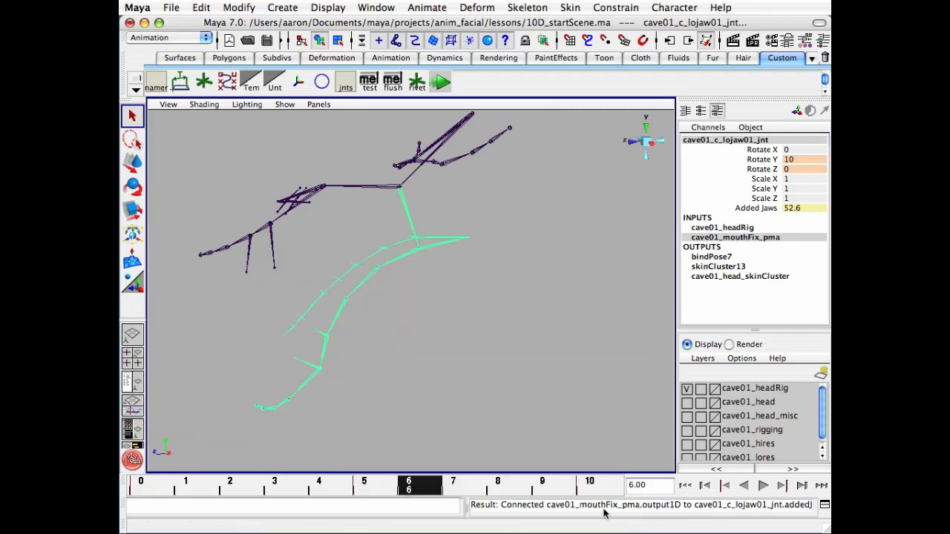
pyautogui.click(598, 487)
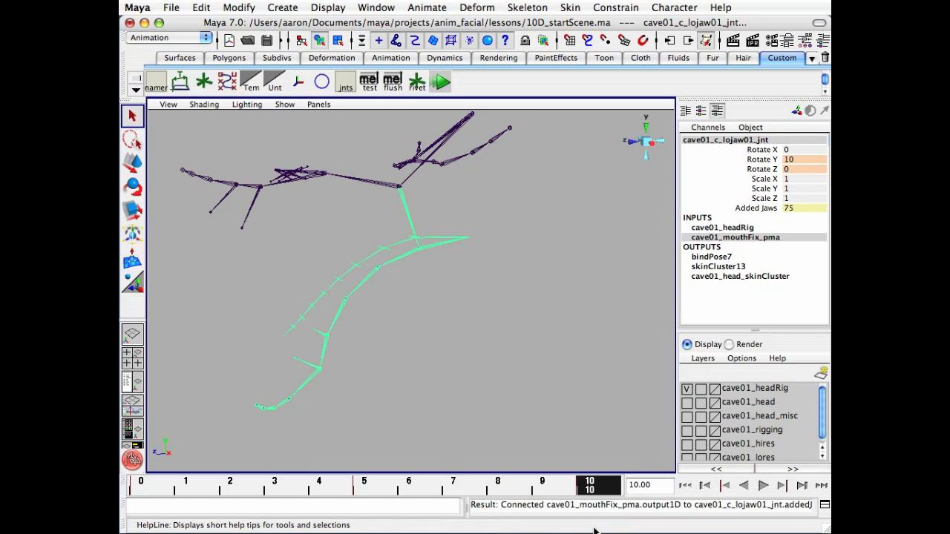
pyautogui.moveTo(594, 489); pyautogui.dragTo(145, 484)
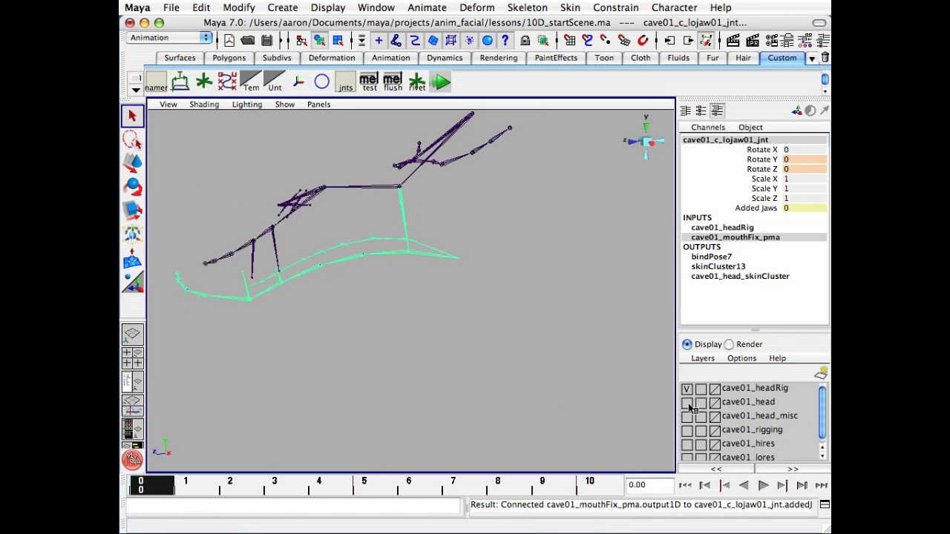
# Show the cave01_head layer and scrub to frame 5 to examine the head mesh with the lower jaw open
pyautogui.click(686, 401)
pyautogui.keyDown('alt'); pyautogui.moveTo(397, 371); pyautogui.dragTo(418, 391, button='middle'); pyautogui.keyUp('alt')
pyautogui.click(421, 411)
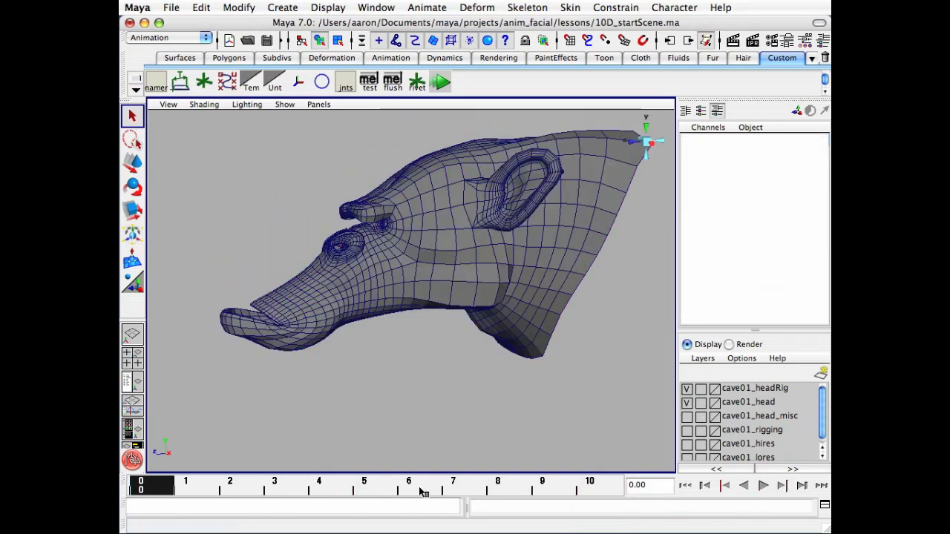
pyautogui.moveTo(158, 487); pyautogui.dragTo(369, 512)
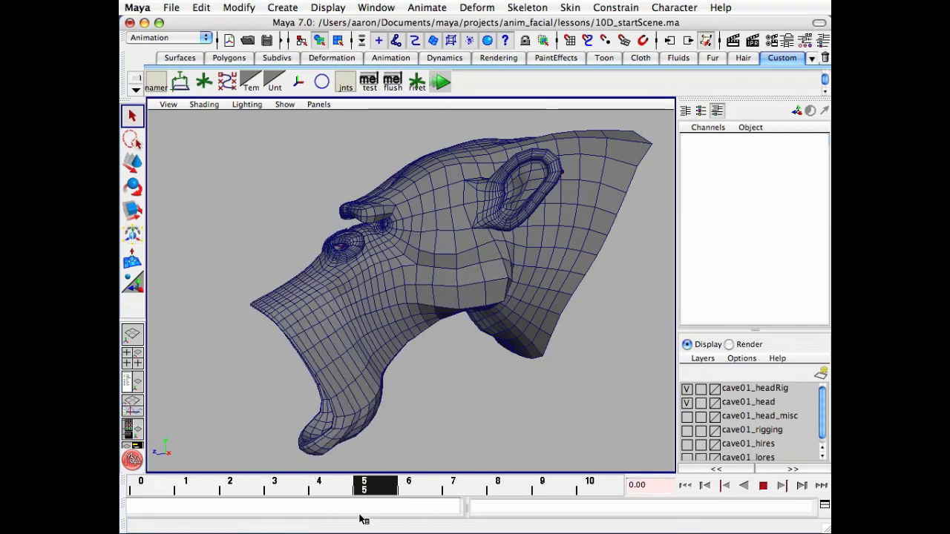
pyautogui.keyDown('alt'); pyautogui.moveTo(393, 364); pyautogui.dragTo(407, 363); pyautogui.keyUp('alt')
pyautogui.moveTo(383, 493); pyautogui.dragTo(382, 515)
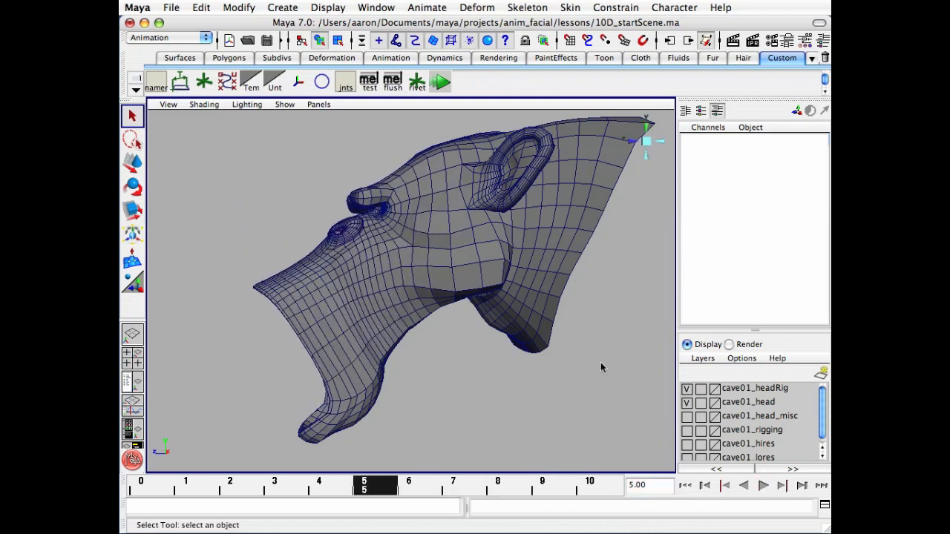
# Select cave01_c_lojaw01_jnt together with its cave01_mouthFix_pma input and open the Set Driven Key window
pyautogui.press('4')
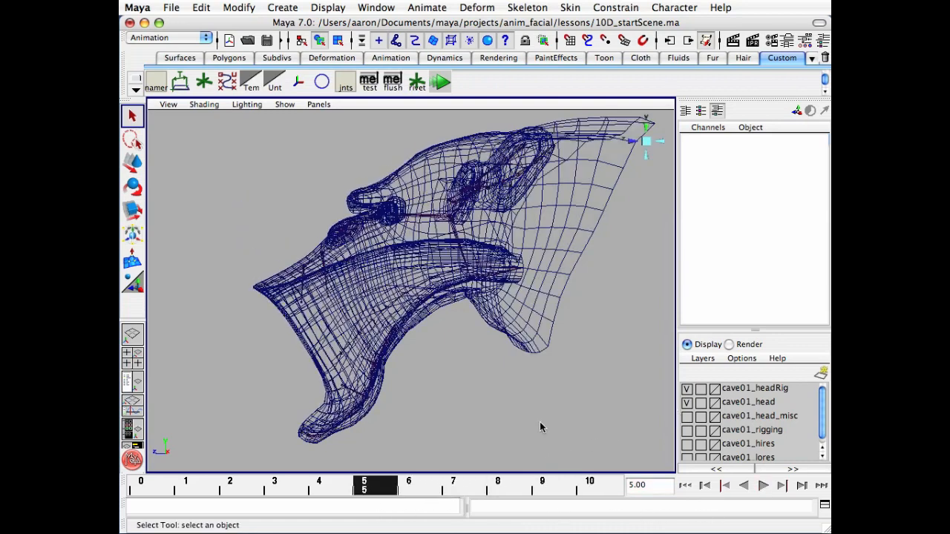
pyautogui.click(461, 251)
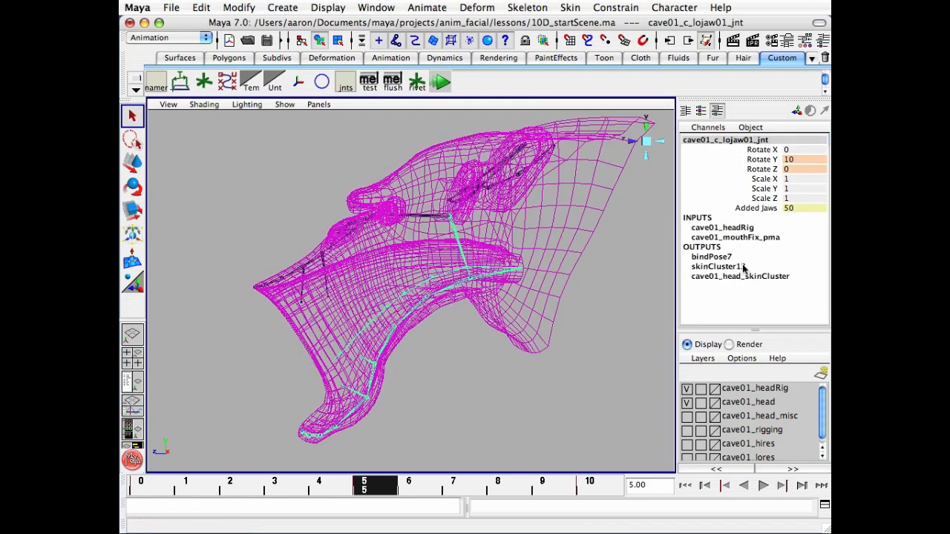
pyautogui.press('5')
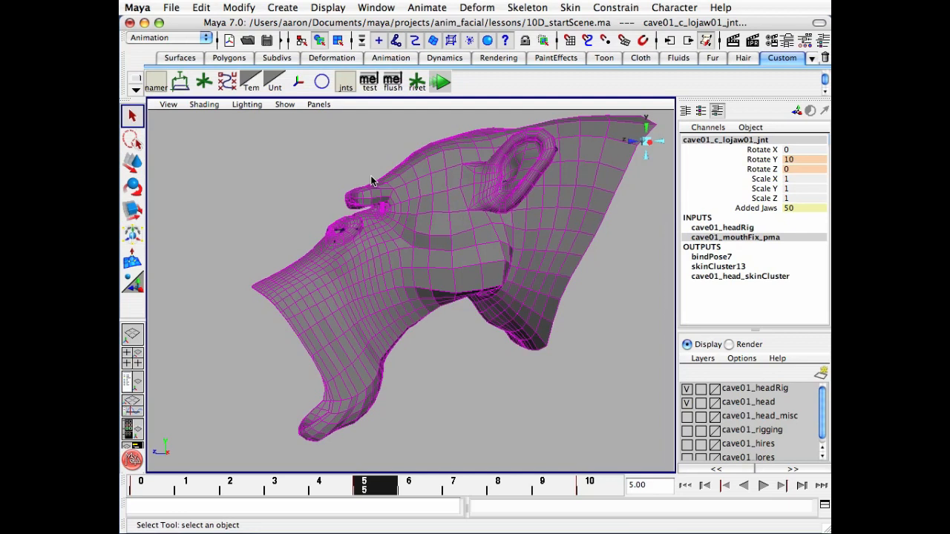
pyautogui.click(425, 9)
pyautogui.moveTo(497, 71)
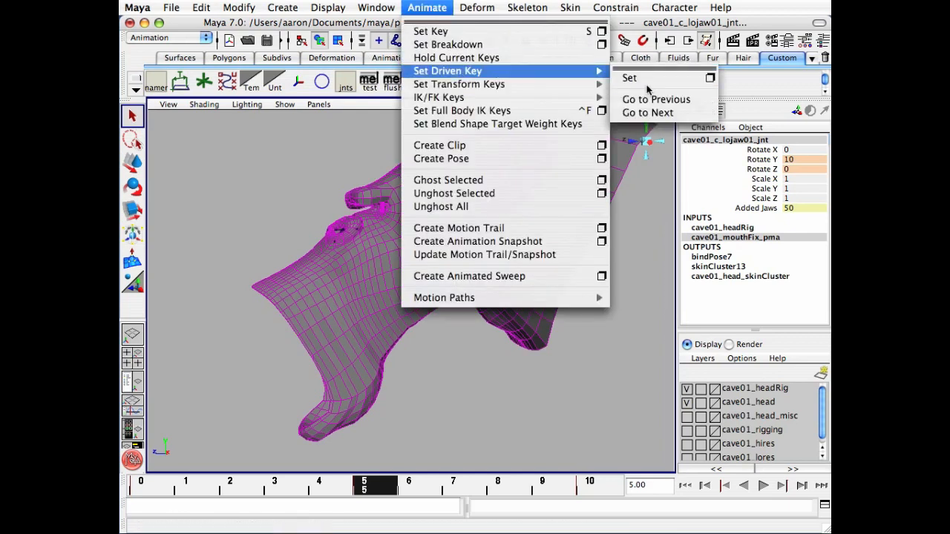
pyautogui.click(711, 80)
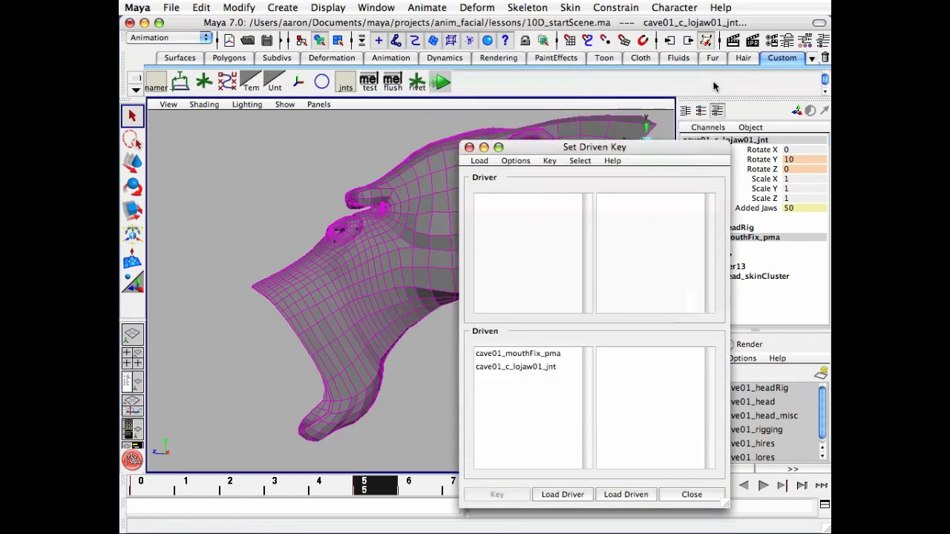
# Load the selected nodes as drivers and bring the output attributes of cave01_mouthFix_pma into view
pyautogui.click(564, 495)
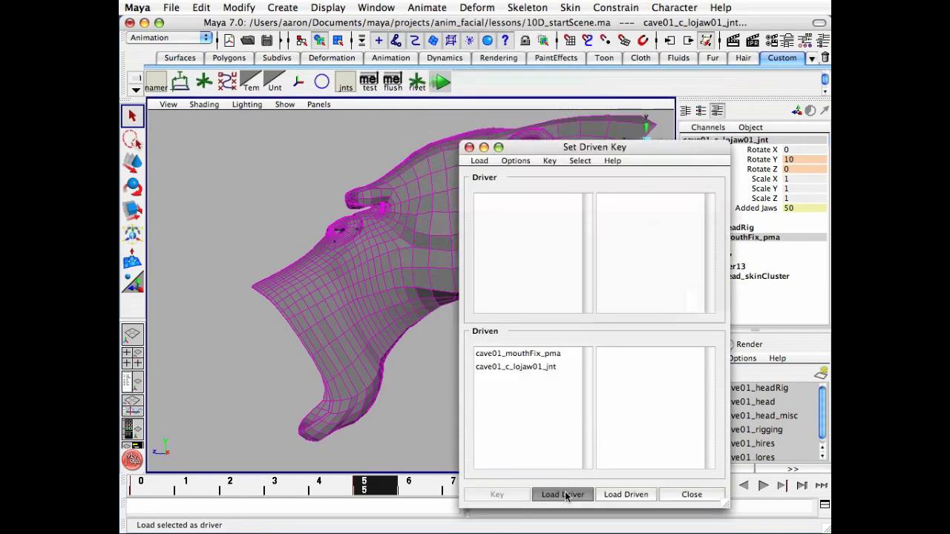
pyautogui.click(558, 203)
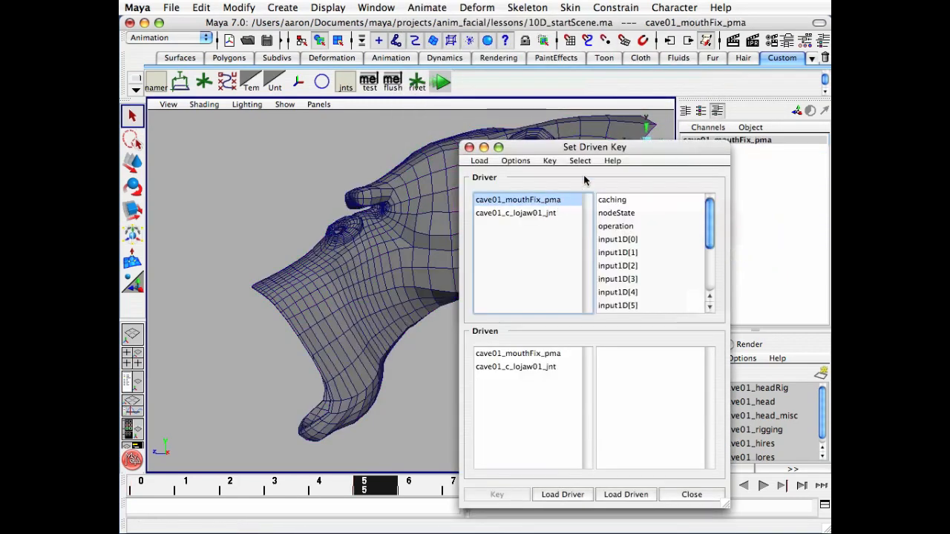
pyautogui.moveTo(608, 147); pyautogui.dragTo(301, 116)
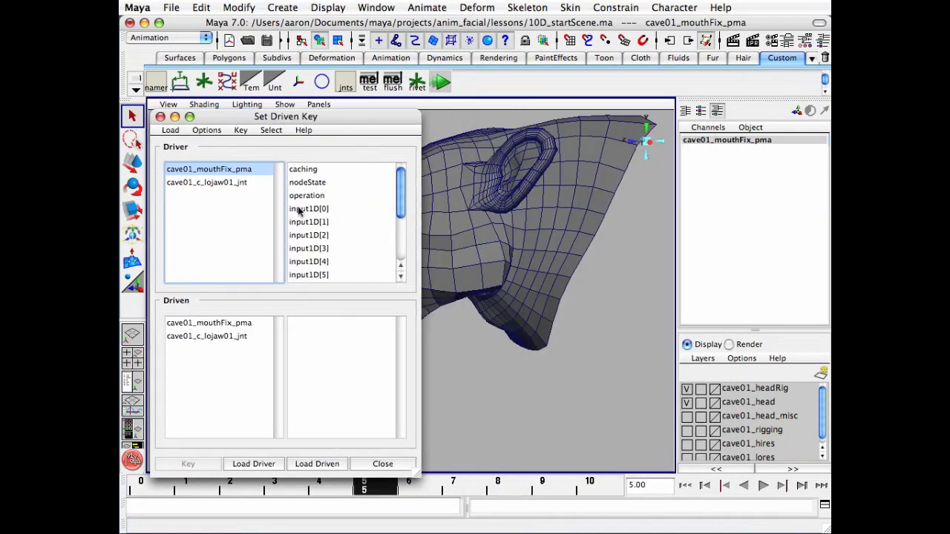
pyautogui.moveTo(402, 192); pyautogui.dragTo(397, 256)
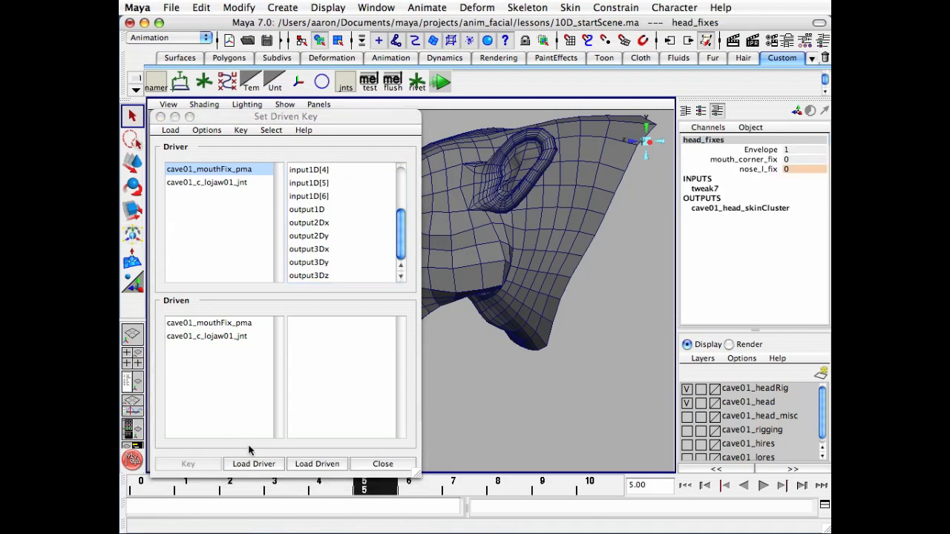
# Load head_fixes as the driven object and choose its mouth_corner_fix attribute
pyautogui.click(317, 464)
pyautogui.click(340, 338)
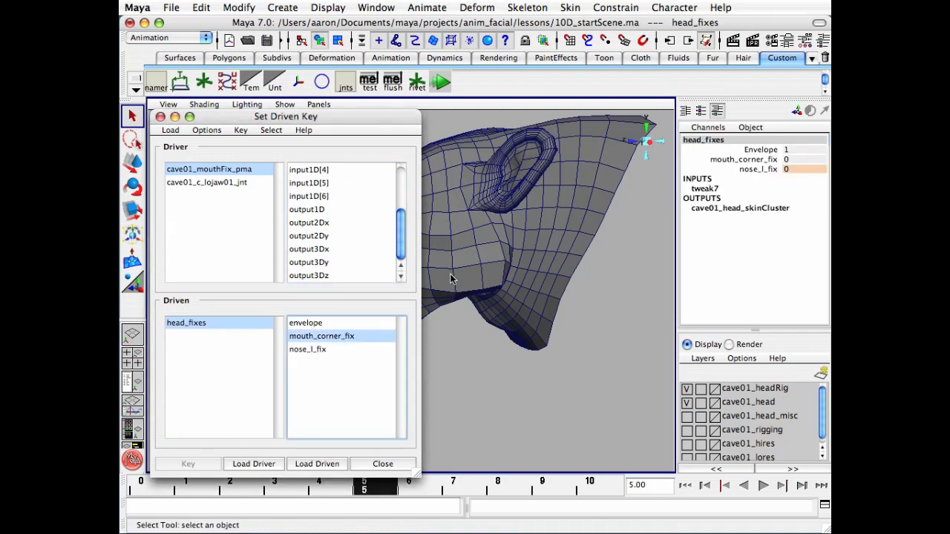
pyautogui.keyDown('alt'); pyautogui.moveTo(539, 262); pyautogui.dragTo(677, 295); pyautogui.keyUp('alt')
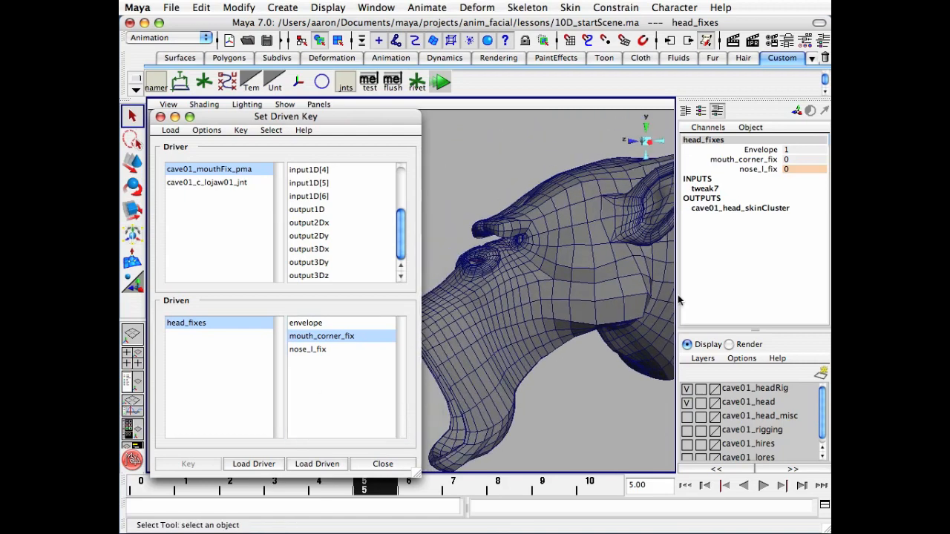
pyautogui.keyDown('alt'); pyautogui.moveTo(581, 278); pyautogui.dragTo(349, 227); pyautogui.keyUp('alt')
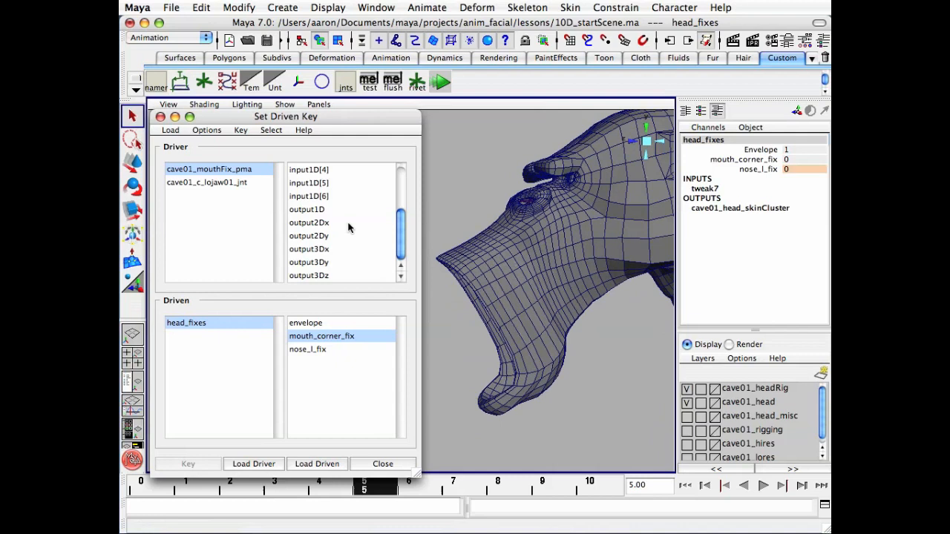
# Choose output1D of cave01_mouthFix_pma as the driver attribute and key mouth_corner_fix against it at frame 5
pyautogui.click(188, 171)
pyautogui.scroll(-5, 351, 243)
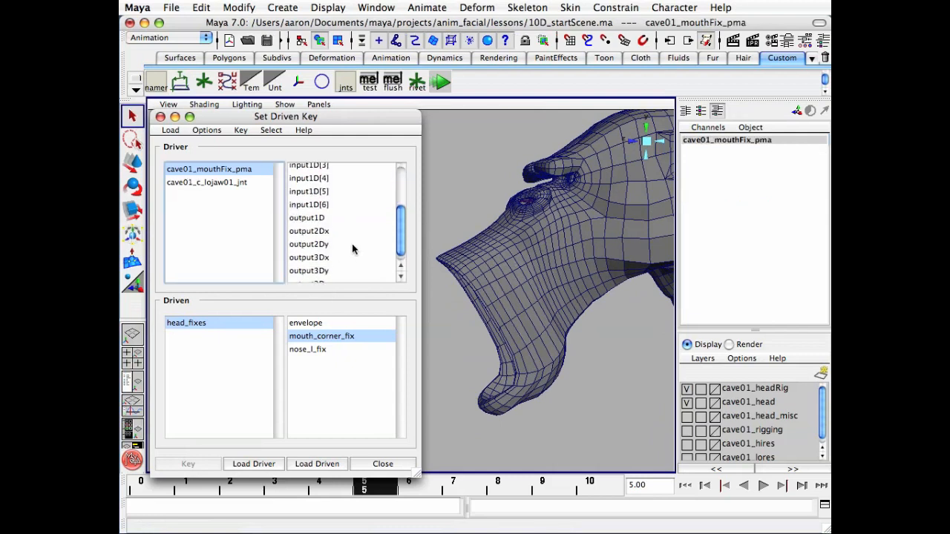
pyautogui.click(315, 198)
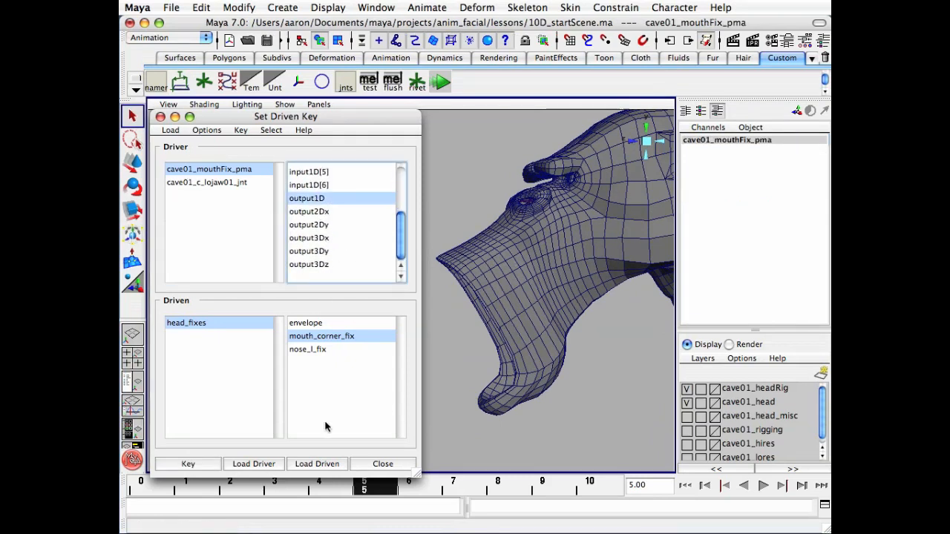
pyautogui.click(188, 464)
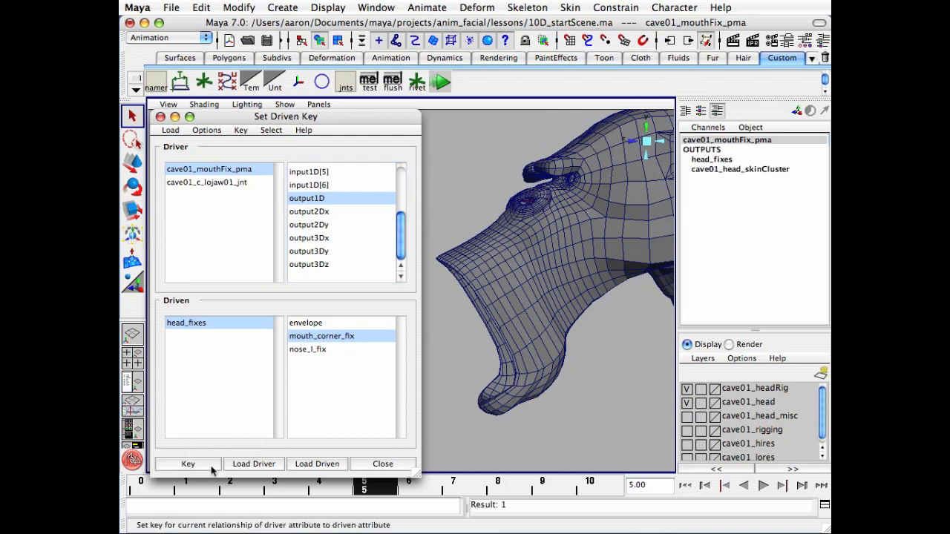
# At frame 10, set mouth_corner_fix of head_fixes to 1, key the driven relationship, and close Set Driven Key
pyautogui.hotkey('alt', 'v')
pyautogui.hotkey('alt', 'v')
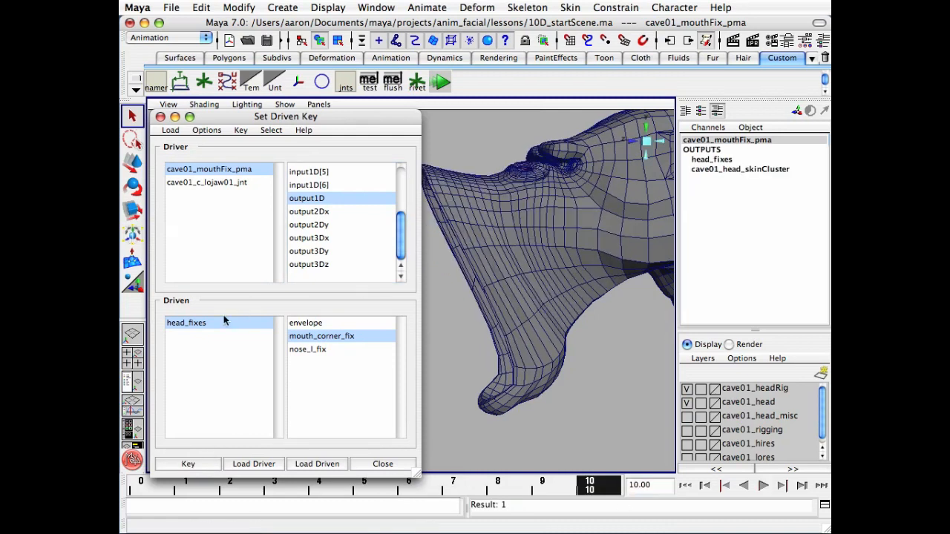
pyautogui.click(222, 322)
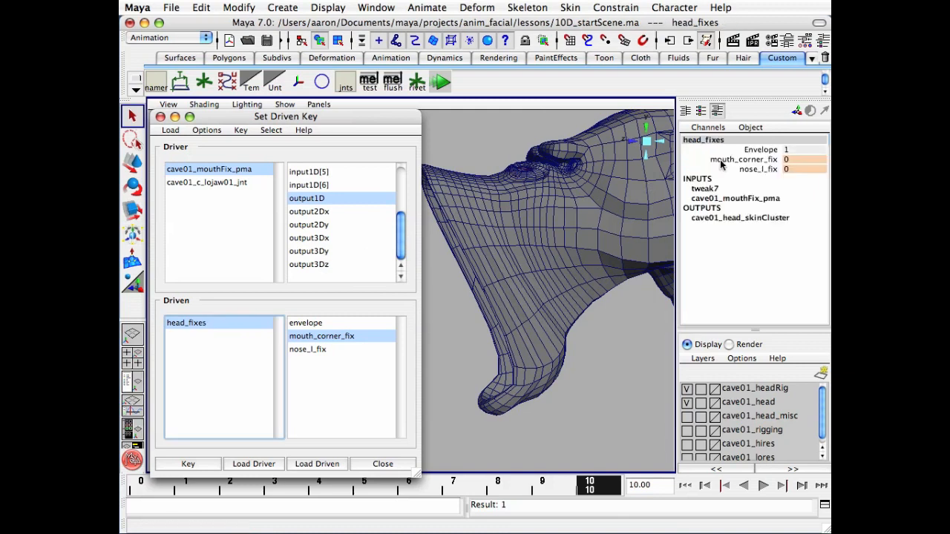
pyautogui.click(723, 160)
pyautogui.moveTo(533, 336); pyautogui.dragTo(560, 329, button='middle')
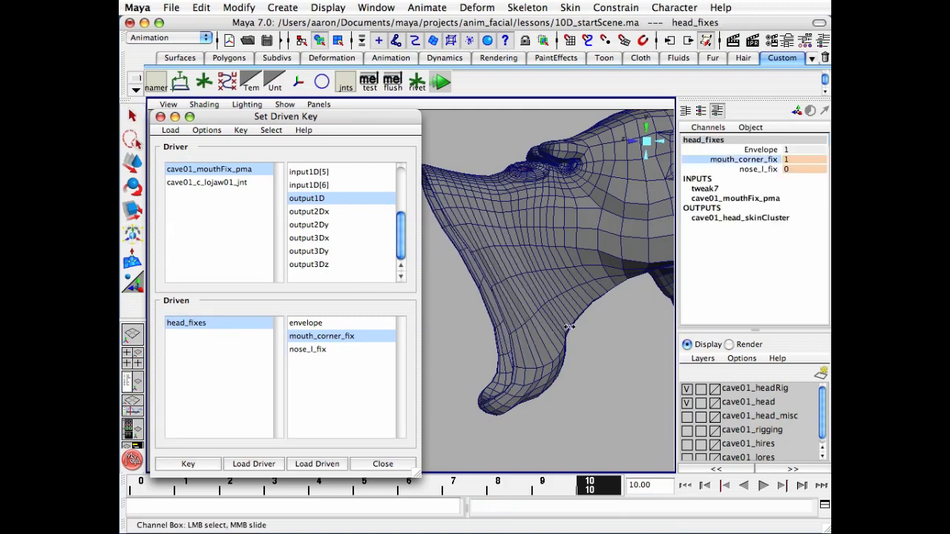
pyautogui.click(238, 322)
pyautogui.click(190, 465)
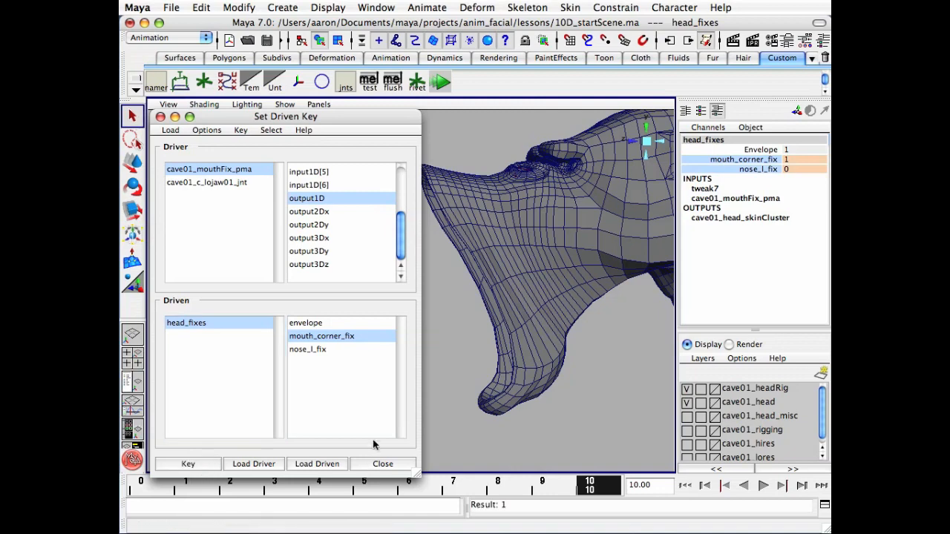
pyautogui.click(382, 464)
# Clear the selection and scrub through the animation to check the mouth-corner fix on the shaded head
pyautogui.keyDown('alt'); pyautogui.moveTo(401, 435); pyautogui.dragTo(472, 418); pyautogui.keyUp('alt')
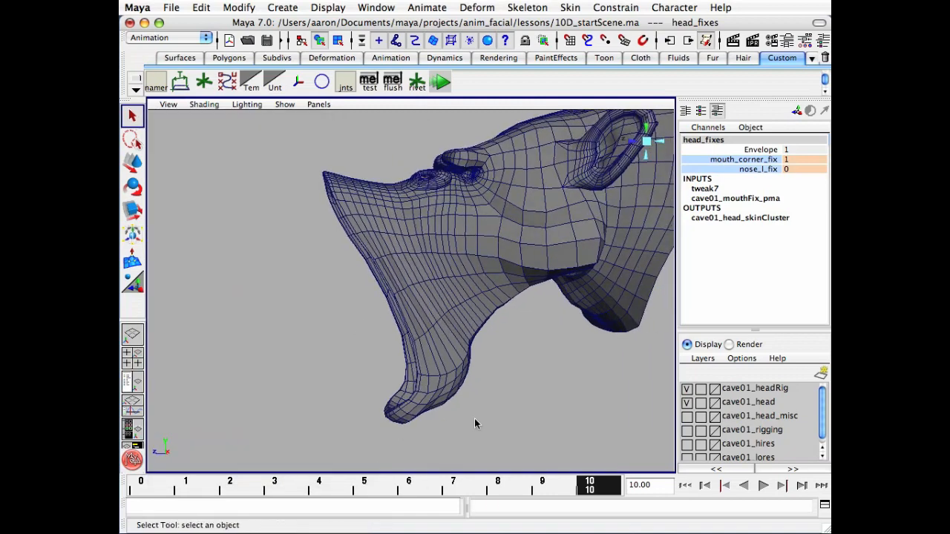
pyautogui.click(542, 399)
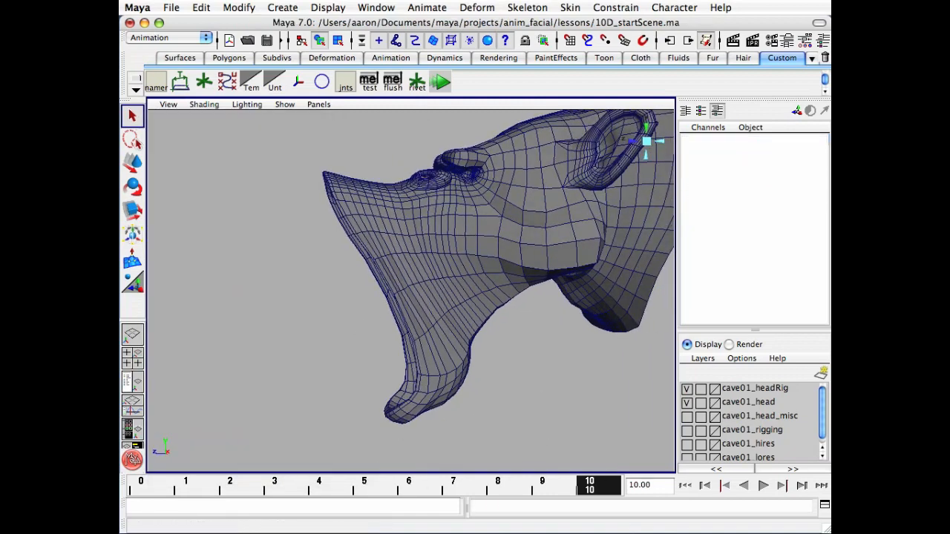
pyautogui.moveTo(830, 363); pyautogui.dragTo(631, 314)
pyautogui.moveTo(465, 494); pyautogui.dragTo(701, 487)
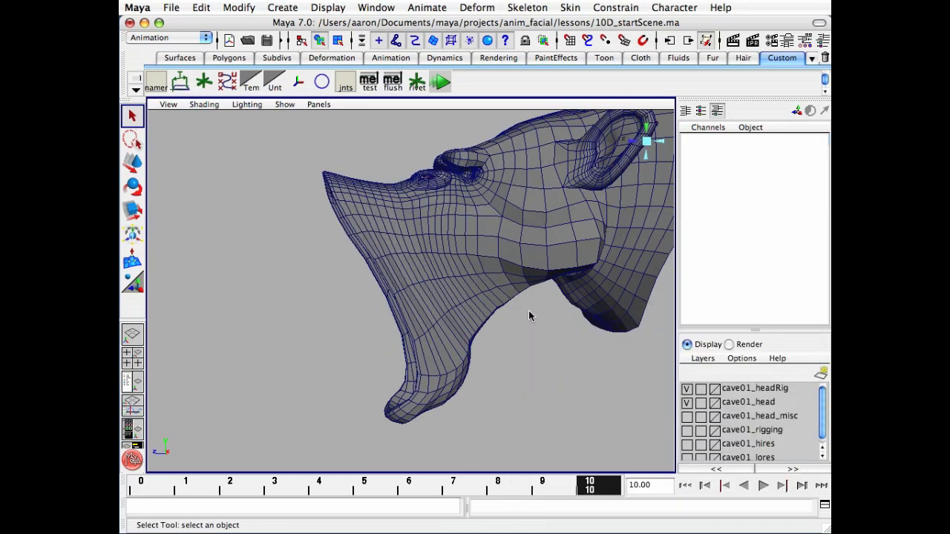
pyautogui.click(527, 312)
pyautogui.hotkey('alt', 'v')
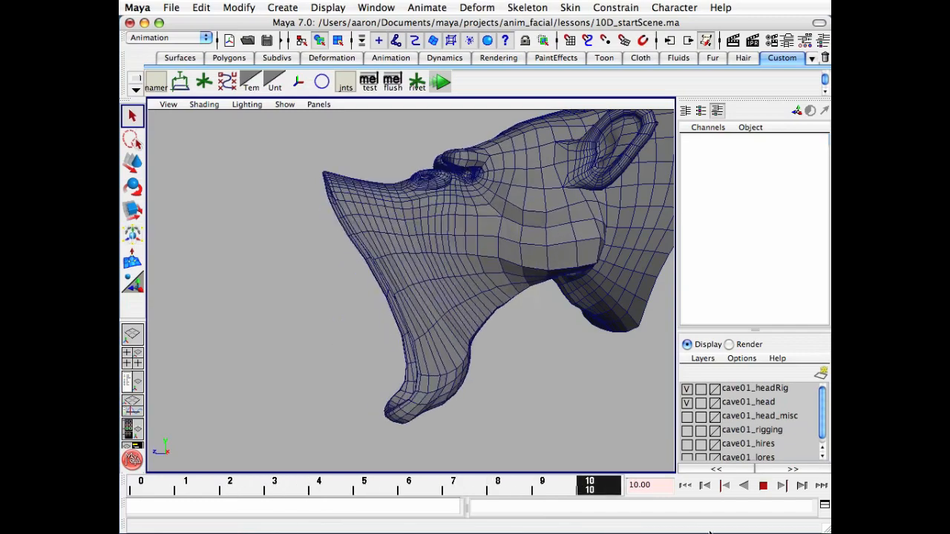
pyautogui.hotkey('alt', 'v')
# Display the head in wireframe and set the cave01_head layer to template
pyautogui.moveTo(386, 431)
pyautogui.keyDown('alt'); pyautogui.mouseDown()
pyautogui.moveTo(452, 408)
pyautogui.moveTo(602, 400)
pyautogui.moveTo(423, 408)
pyautogui.moveTo(412, 393)
pyautogui.moveTo(522, 409)
pyautogui.mouseUp(); pyautogui.keyUp('alt')
pyautogui.press('4')
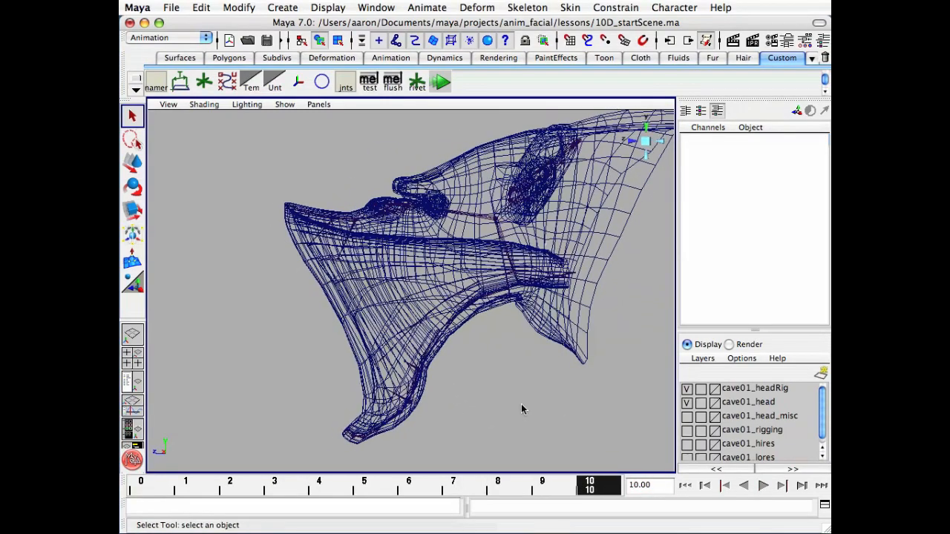
pyautogui.click(700, 402)
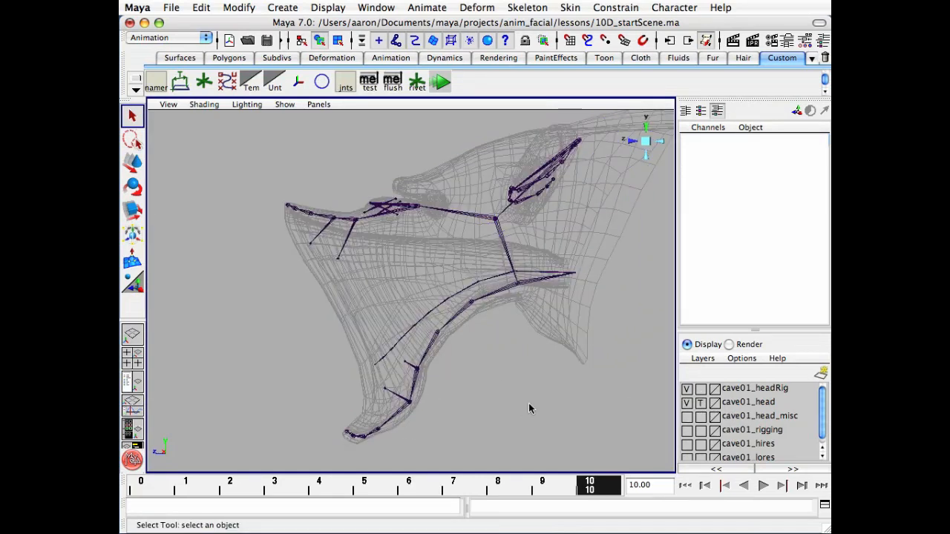
# Return to frame 0 and scrub to frame 10 to examine how the jaw and head joints rotate
pyautogui.hotkey('alt', 'v')
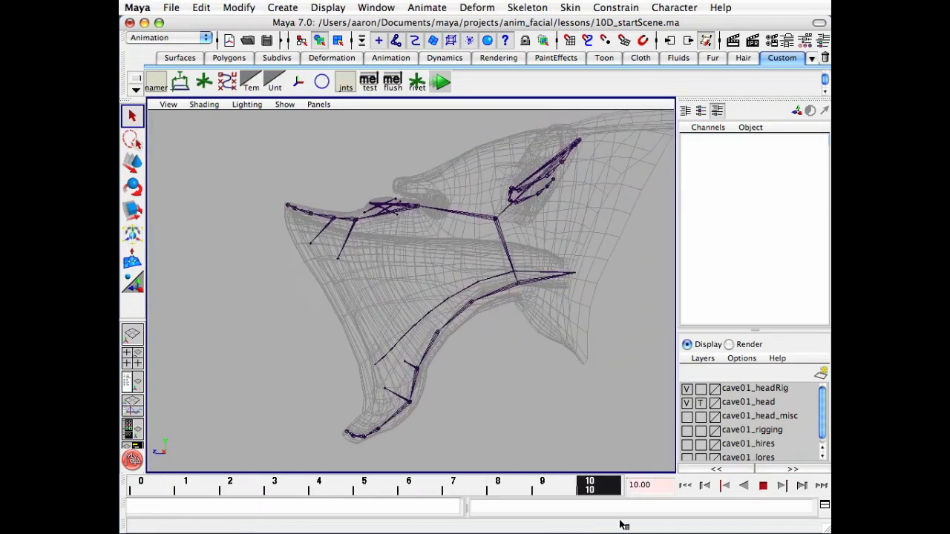
pyautogui.click(154, 487)
pyautogui.keyDown('alt'); pyautogui.moveTo(350, 343); pyautogui.dragTo(389, 348); pyautogui.keyUp('alt')
pyautogui.hotkey('alt', 'v')
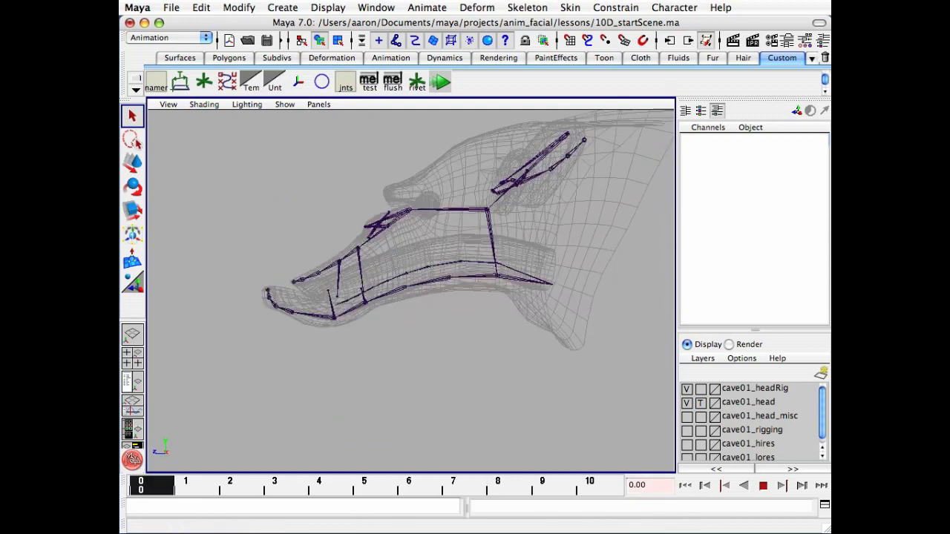
pyautogui.click(155, 492)
pyautogui.moveTo(159, 489); pyautogui.dragTo(205, 496)
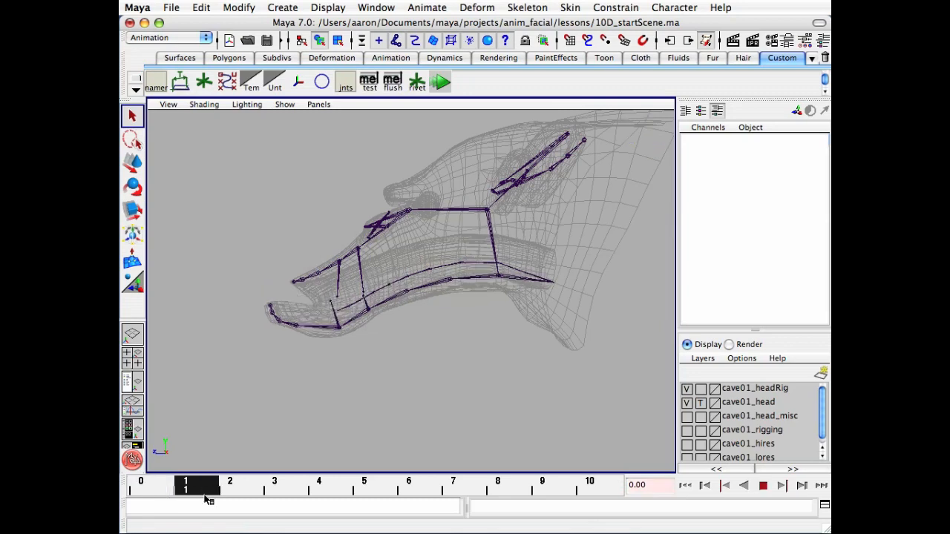
pyautogui.hotkey('alt', 'v')
pyautogui.keyDown('alt'); pyautogui.moveTo(432, 343); pyautogui.dragTo(434, 401); pyautogui.keyUp('alt')
pyautogui.moveTo(164, 488); pyautogui.dragTo(618, 503)
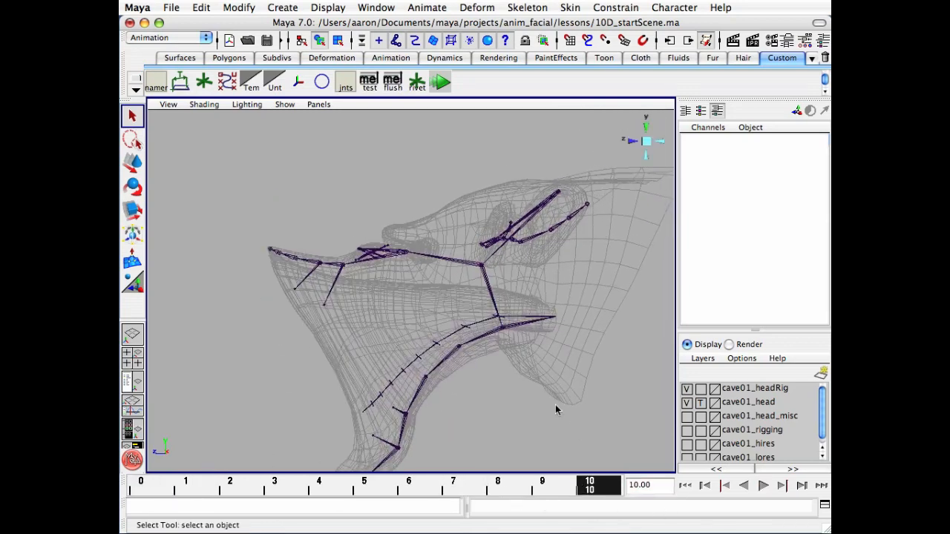
pyautogui.keyDown('alt'); pyautogui.moveTo(556, 409); pyautogui.dragTo(518, 242); pyautogui.keyUp('alt')
# Select the lower jaw joint and open its cave01_mouthFix_pma input in the Attribute Editor
pyautogui.click(500, 241)
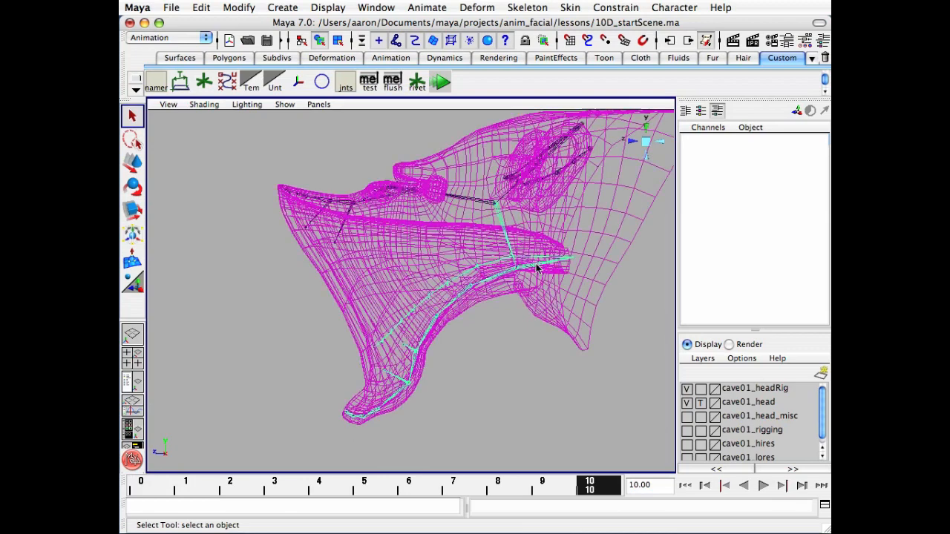
pyautogui.click(748, 237)
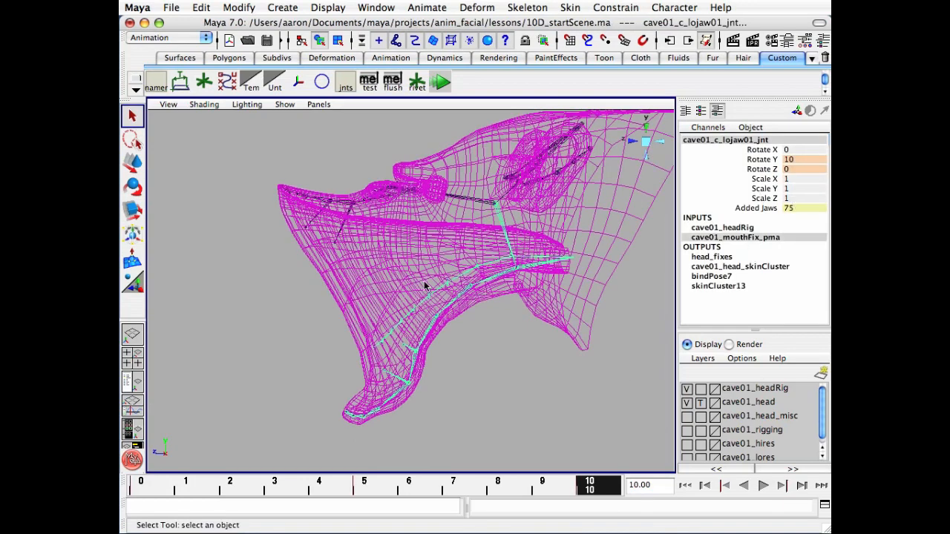
pyautogui.hotkey('ctrl', 'a')
pyautogui.moveTo(848, 170); pyautogui.dragTo(264, 36)
pyautogui.click(386, 69)
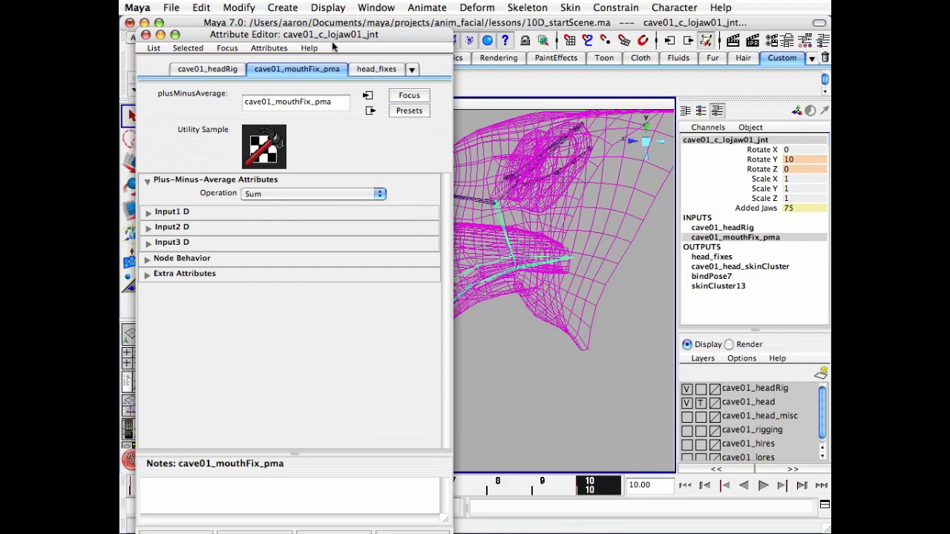
# Fit the Attribute Editor on screen and set the Operation of cave01_mouthFix_pma to Subtract
pyautogui.moveTo(332, 35); pyautogui.dragTo(331, 29)
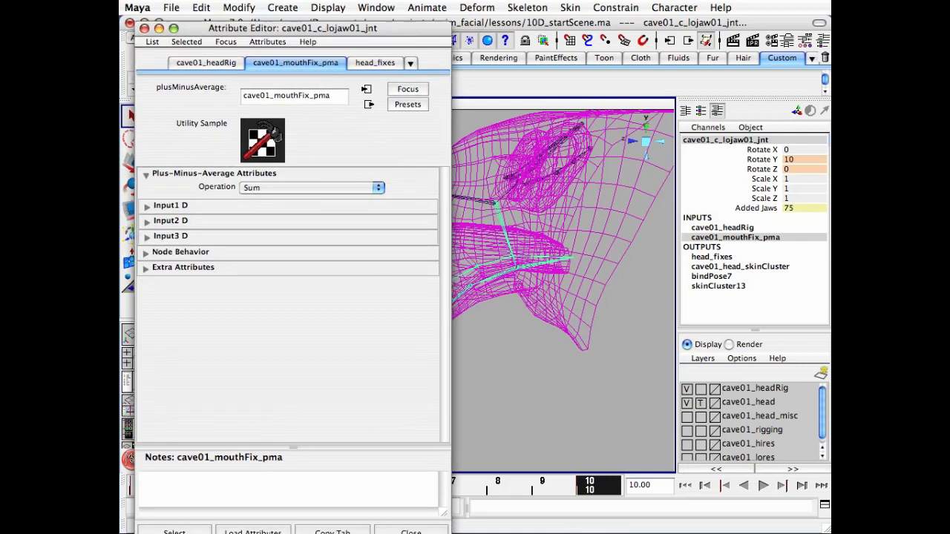
pyautogui.moveTo(447, 533); pyautogui.dragTo(445, 509)
pyautogui.click(380, 189)
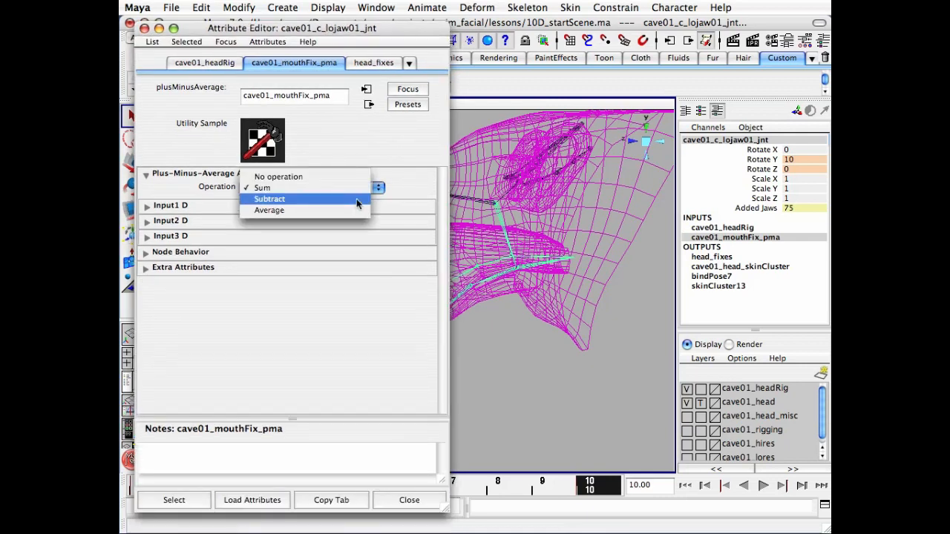
pyautogui.click(354, 199)
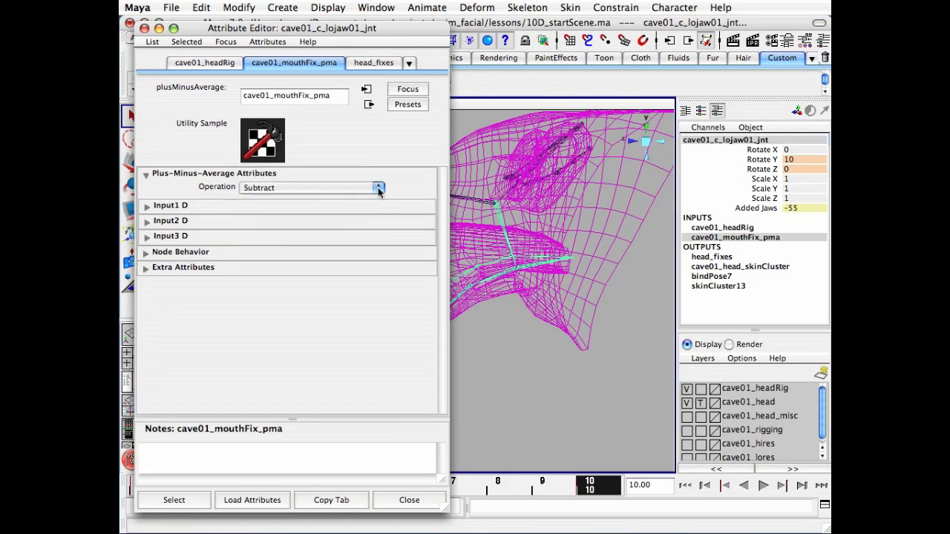
# Try the Average operation on cave01_mouthFix_pma, set its Operation to Sum and close the Attribute Editor
pyautogui.click(378, 188)
pyautogui.click(367, 198)
pyautogui.click(375, 187)
pyautogui.click(350, 165)
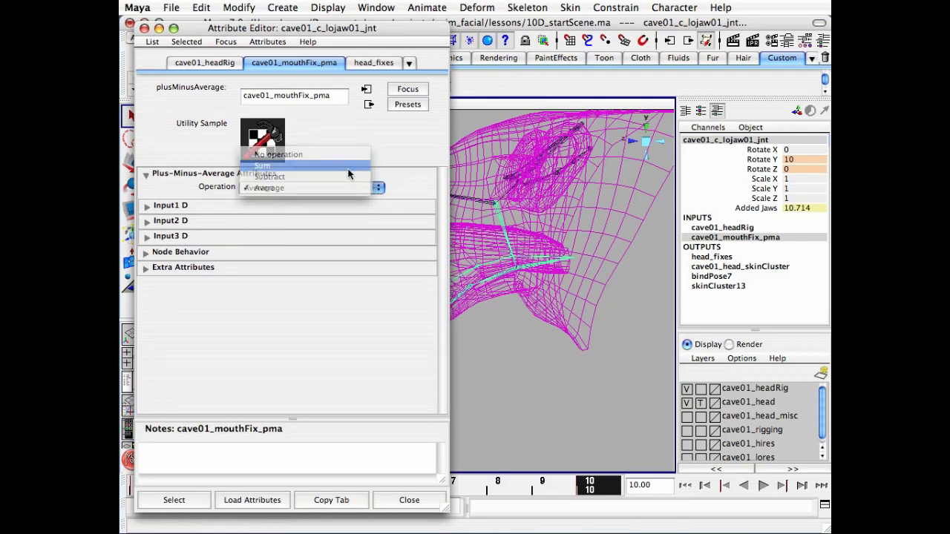
pyautogui.click(413, 499)
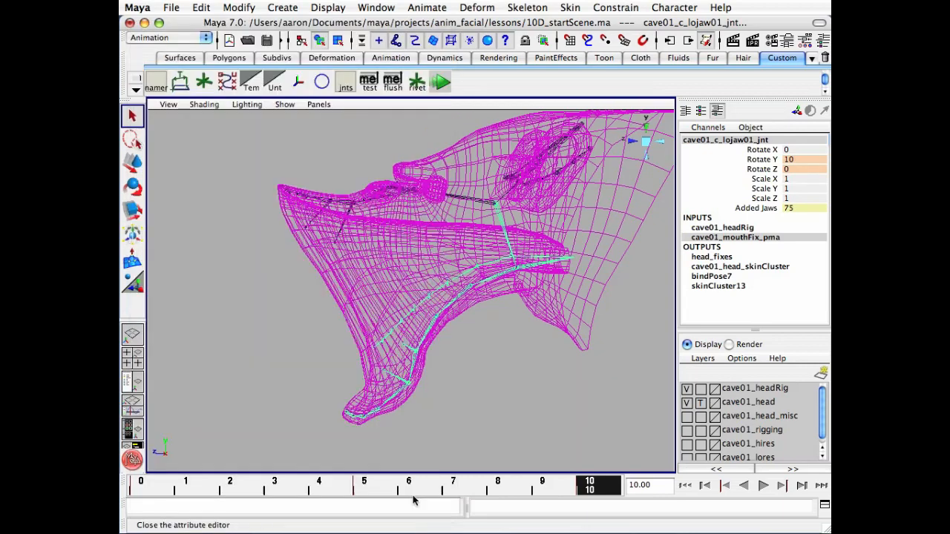
# Preview the jaw animation in wireframe and switch the cave01_head layer from template to reference display
pyautogui.hotkey('alt', 'v')
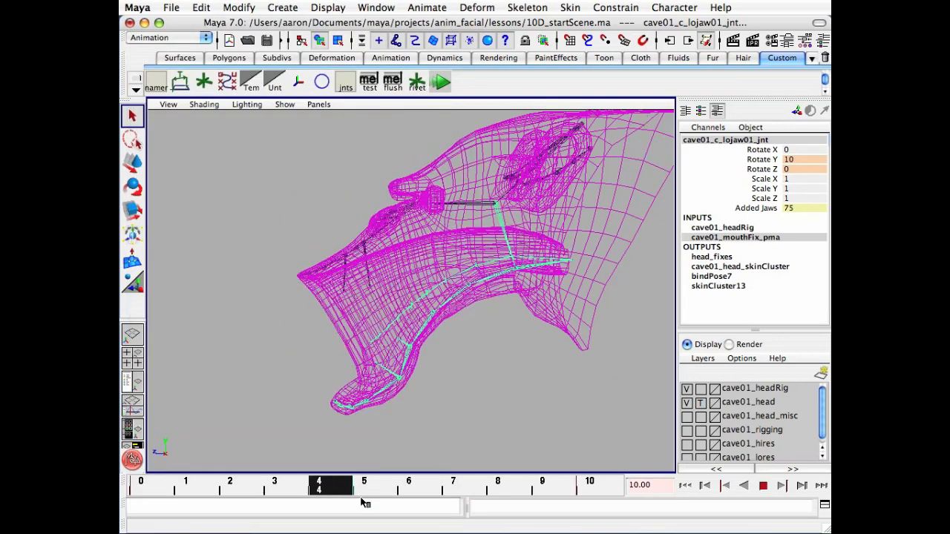
pyautogui.hotkey('alt', 'v')
pyautogui.keyDown('alt'); pyautogui.moveTo(387, 390); pyautogui.dragTo(438, 344); pyautogui.keyUp('alt')
pyautogui.keyDown('alt'); pyautogui.moveTo(492, 364); pyautogui.dragTo(470, 400); pyautogui.keyUp('alt')
pyautogui.click(478, 401)
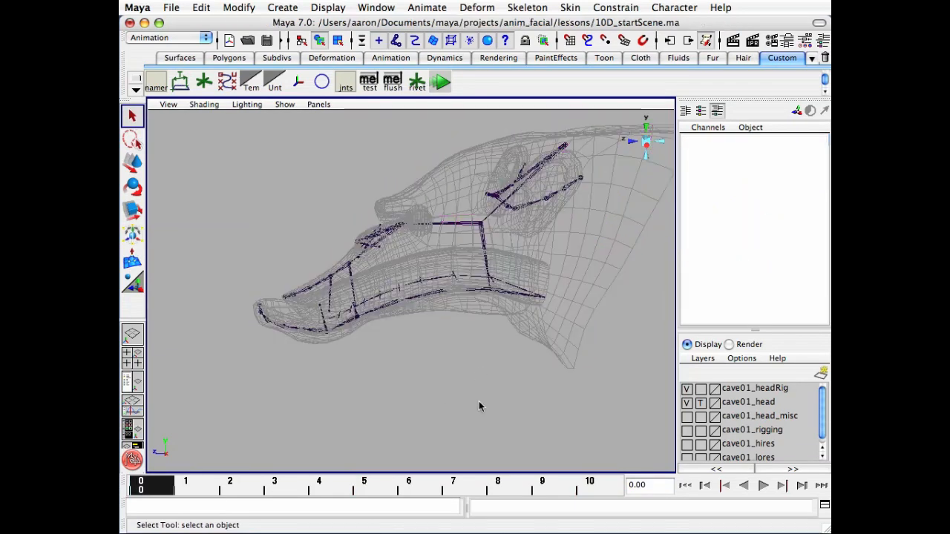
pyautogui.click(700, 403)
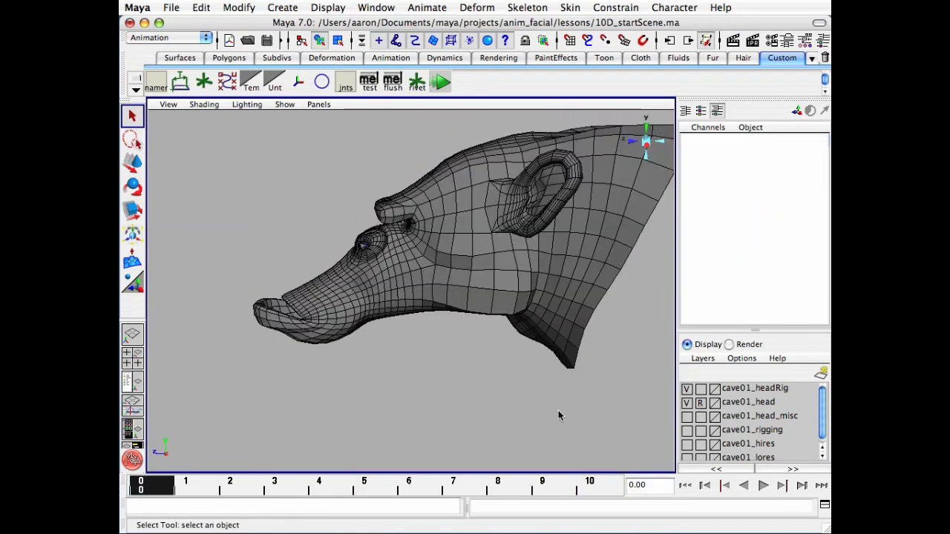
# Play the animation on the shaded head and examine the wide-open mouth at frame 10 from several angles
pyautogui.keyDown('alt'); pyautogui.moveTo(449, 397); pyautogui.dragTo(443, 396); pyautogui.keyUp('alt')
pyautogui.hotkey('alt', 'v')
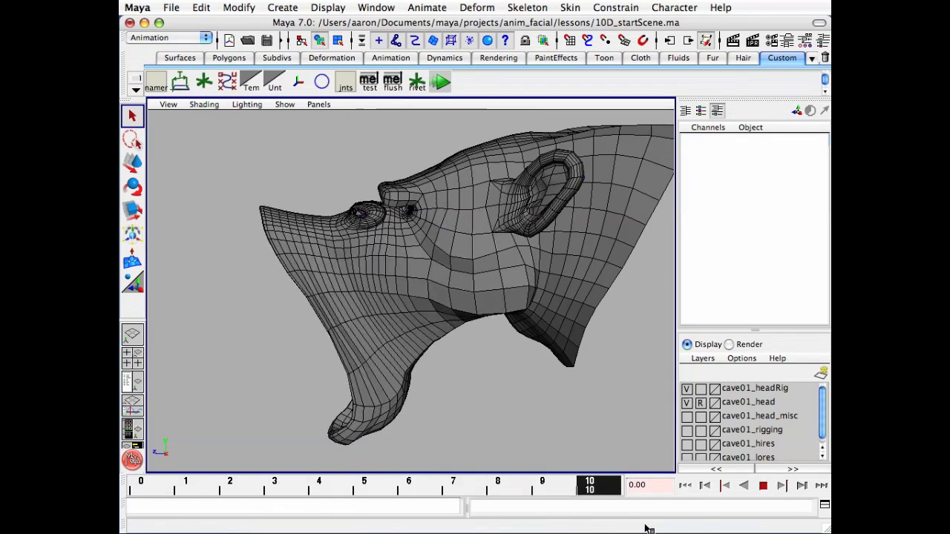
pyautogui.hotkey('alt', 'v')
pyautogui.keyDown('alt'); pyautogui.moveTo(486, 415); pyautogui.dragTo(522, 418); pyautogui.keyUp('alt')
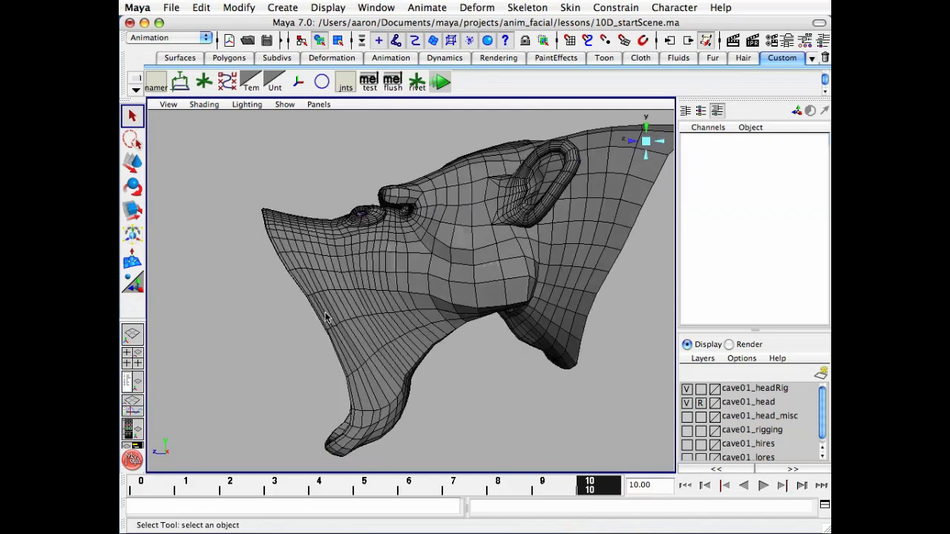
pyautogui.keyDown('alt'); pyautogui.moveTo(325, 318); pyautogui.dragTo(394, 339); pyautogui.keyUp('alt')
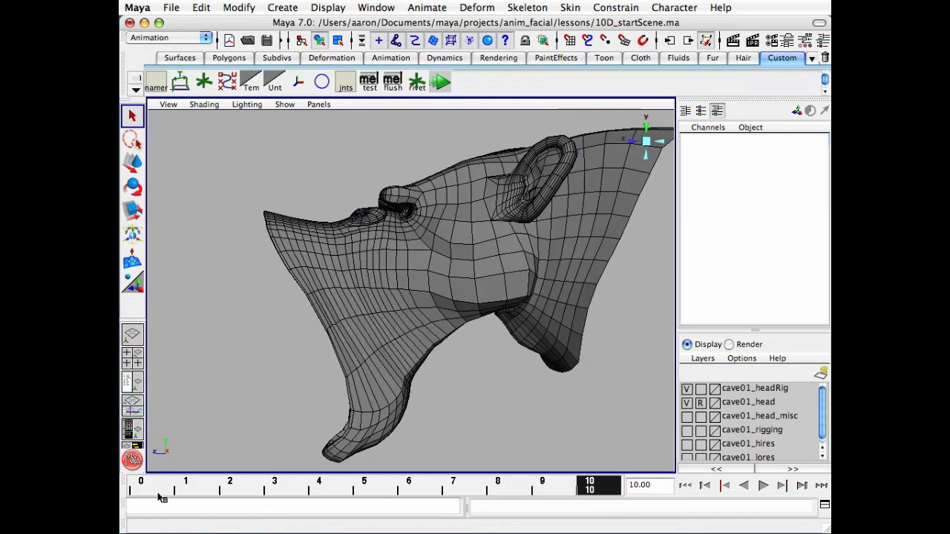
# Return to frame 0, show the Range Slider and set the playback end time to 195
pyautogui.click(141, 486)
pyautogui.rightClick(126, 507)
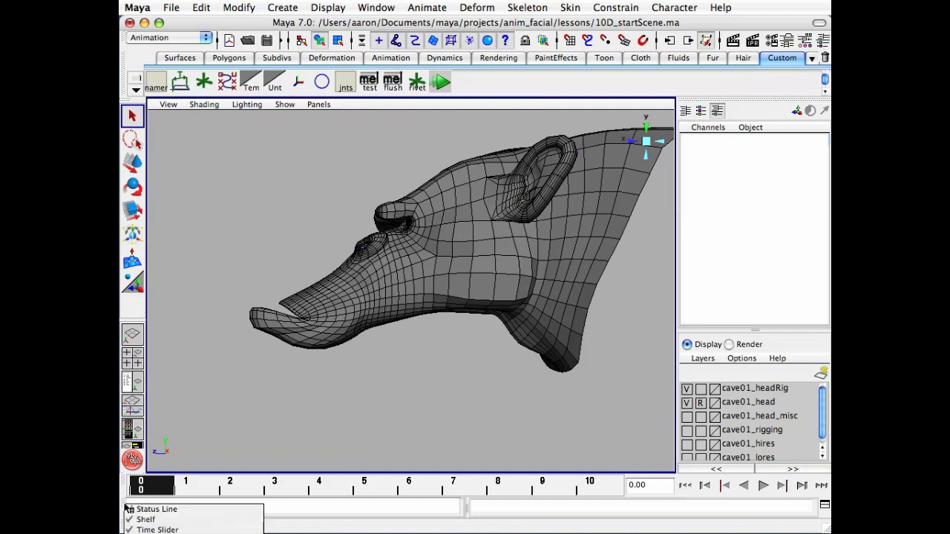
pyautogui.click(158, 533)
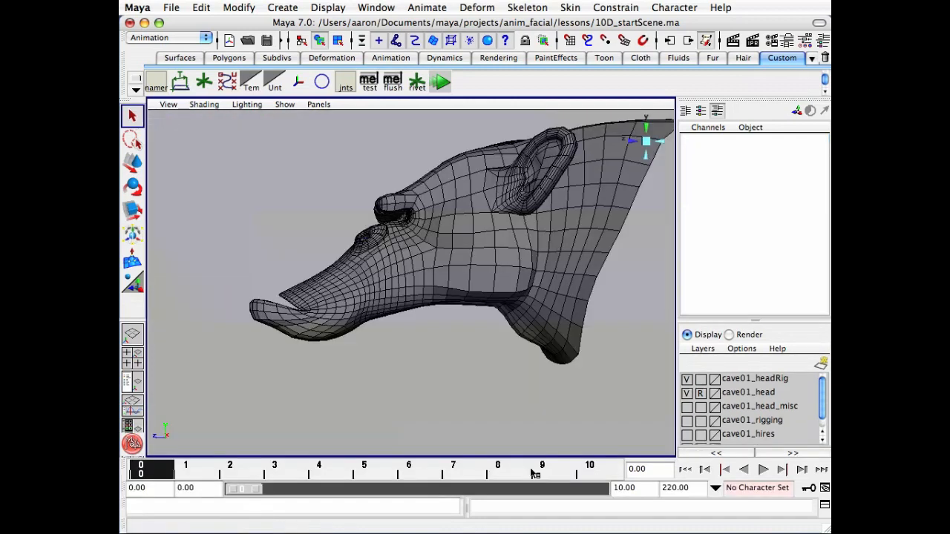
pyautogui.click(627, 490)
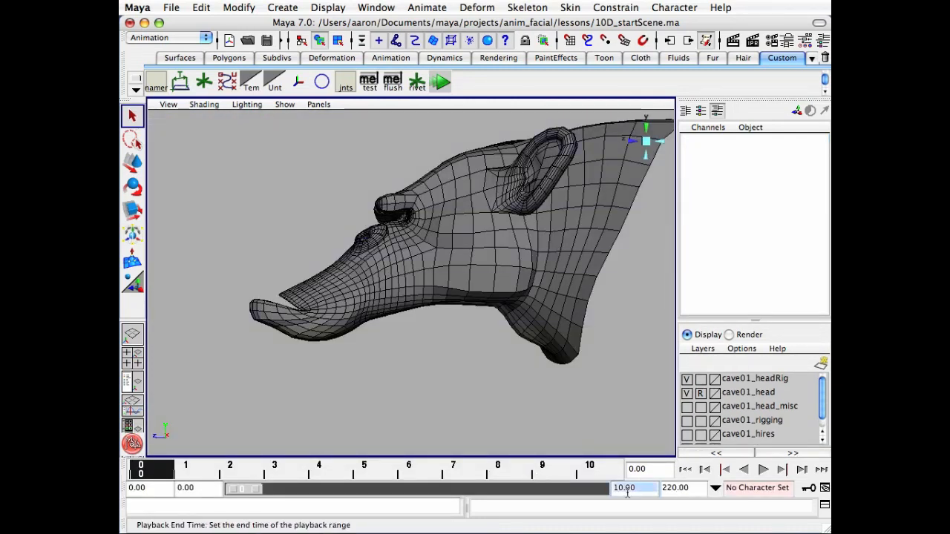
pyautogui.write('195')
pyautogui.press('Return')
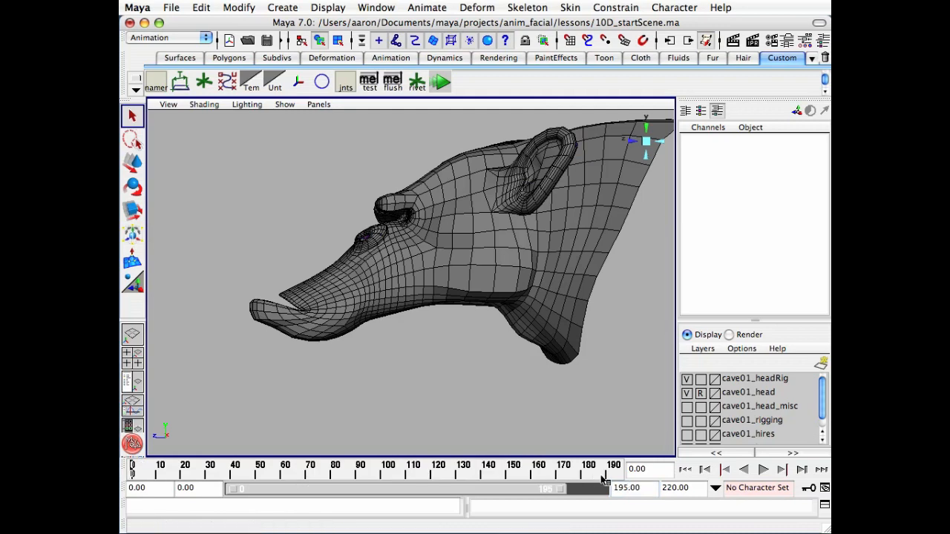
# Examine the eye and brow area close up at frame 186 and compare it with the head at frame 0
pyautogui.click(603, 474)
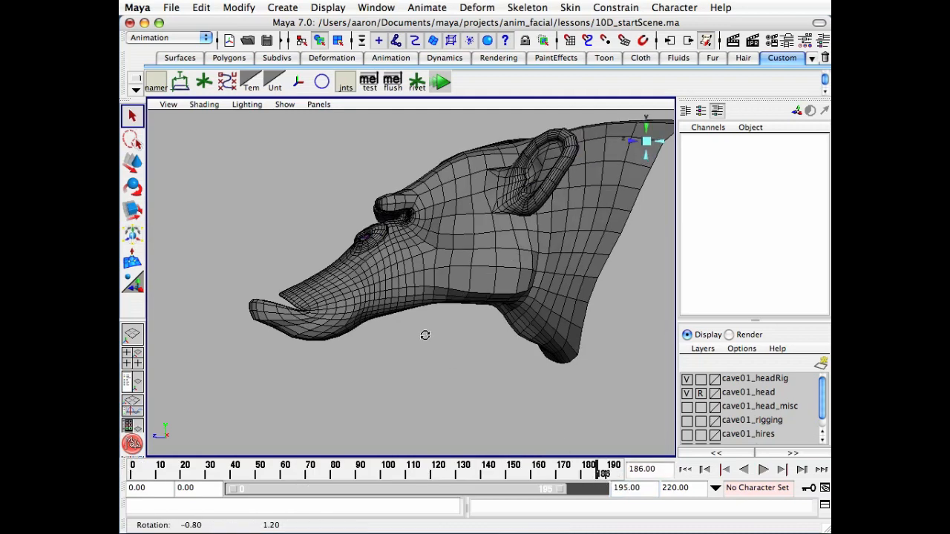
pyautogui.keyDown('alt'); pyautogui.moveTo(485, 324); pyautogui.dragTo(519, 424, button='middle'); pyautogui.keyUp('alt')
pyautogui.keyDown('alt'); pyautogui.moveTo(519, 423); pyautogui.dragTo(494, 393); pyautogui.keyUp('alt')
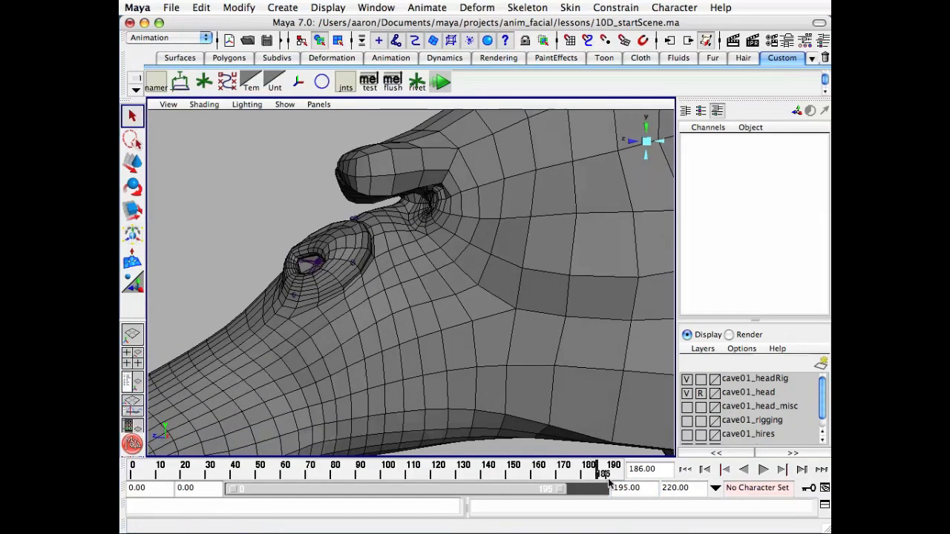
pyautogui.moveTo(602, 474); pyautogui.dragTo(131, 477)
pyautogui.scroll(-6, 415, 297)
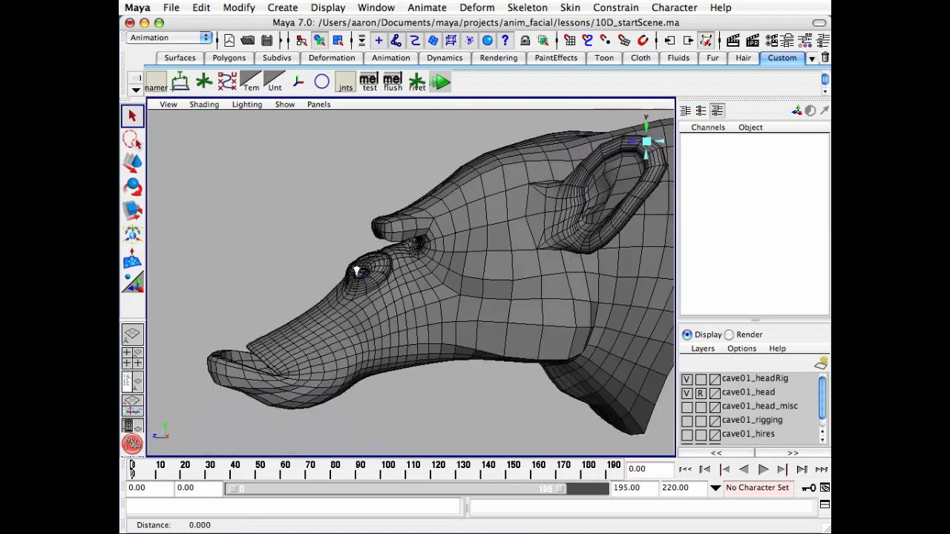
pyautogui.keyDown('alt'); pyautogui.moveTo(445, 309); pyautogui.dragTo(398, 282, button='middle'); pyautogui.keyUp('alt')
pyautogui.keyDown('alt'); pyautogui.moveTo(398, 282); pyautogui.dragTo(433, 316); pyautogui.keyUp('alt')
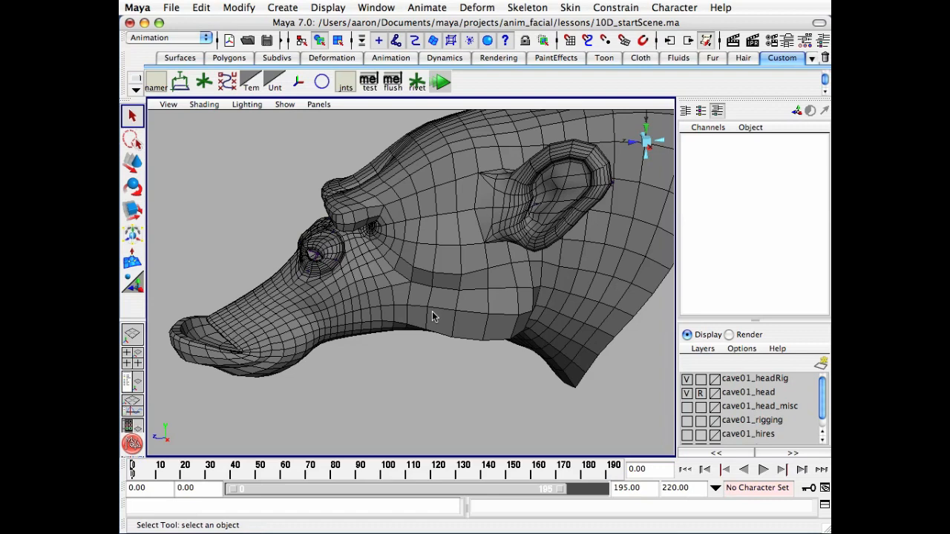
pyautogui.keyDown('alt'); pyautogui.moveTo(417, 269); pyautogui.dragTo(447, 346); pyautogui.keyUp('alt')
pyautogui.keyDown('alt'); pyautogui.moveTo(447, 346); pyautogui.dragTo(587, 441, button='right'); pyautogui.keyUp('alt')
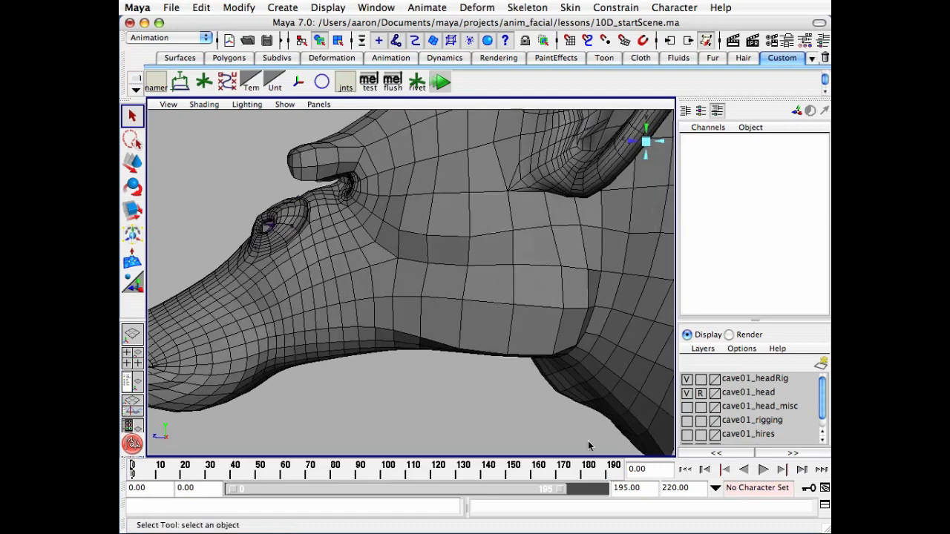
# Play and stop the animation around frames 185 to 191 to examine the eye and nose area close up
pyautogui.click(595, 479)
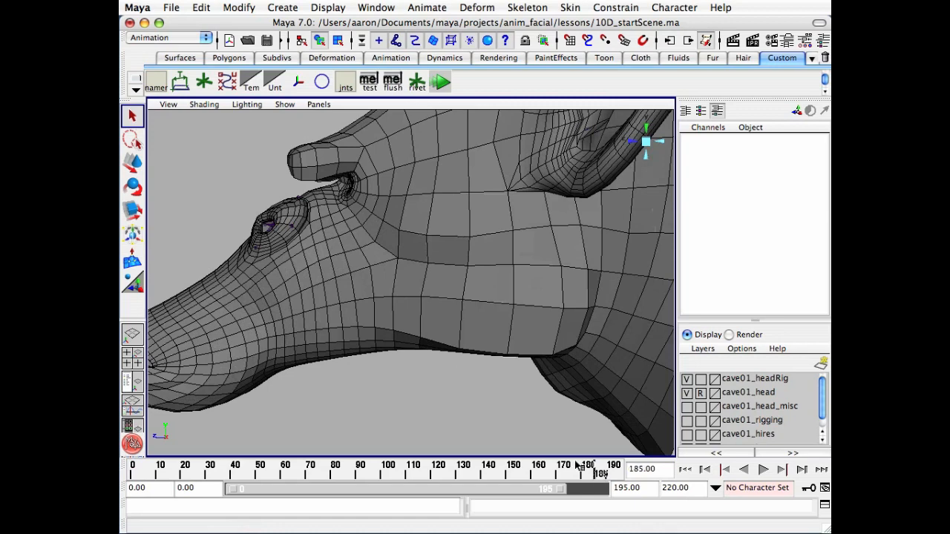
pyautogui.keyDown('alt'); pyautogui.moveTo(441, 327); pyautogui.dragTo(497, 350, button='right'); pyautogui.keyUp('alt')
pyautogui.keyDown('alt'); pyautogui.moveTo(460, 349); pyautogui.dragTo(507, 375, button='middle'); pyautogui.keyUp('alt')
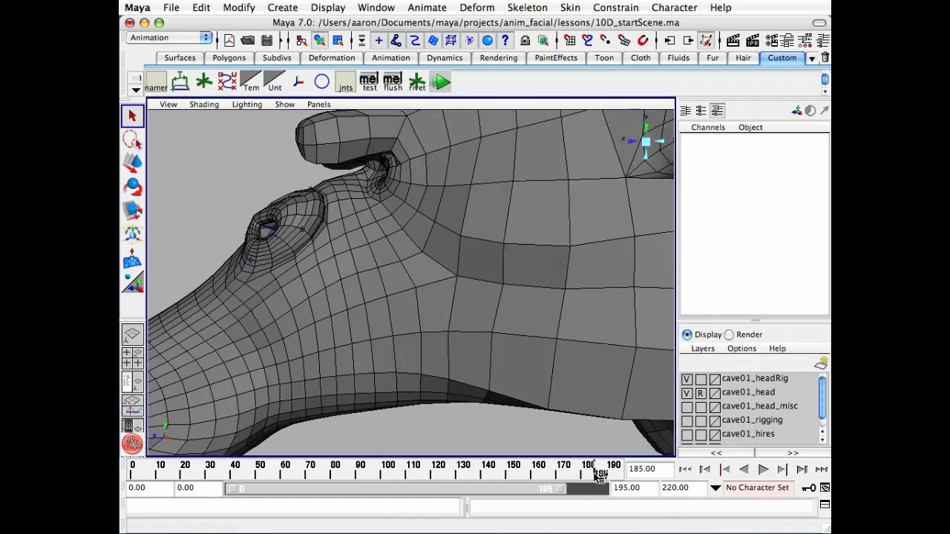
pyautogui.hotkey('alt', 'v')
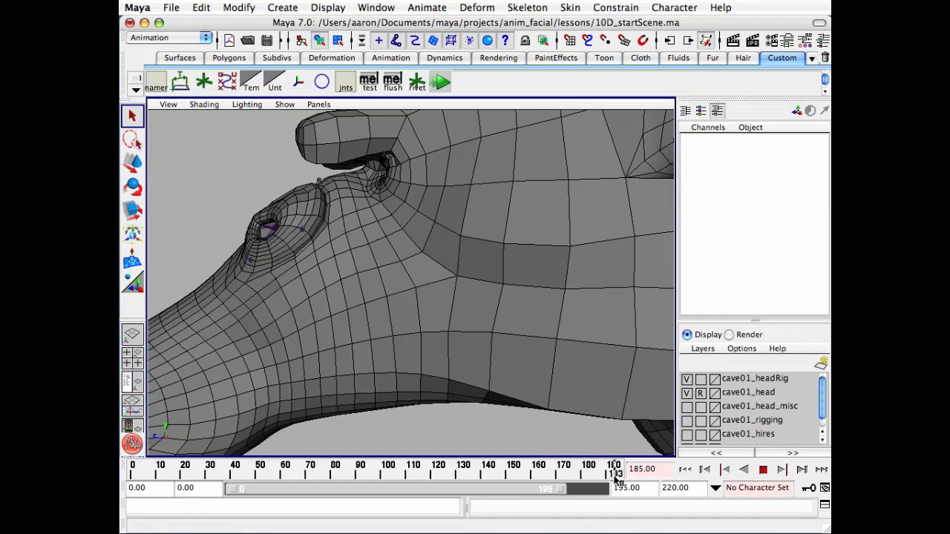
pyautogui.hotkey('alt', 'v')
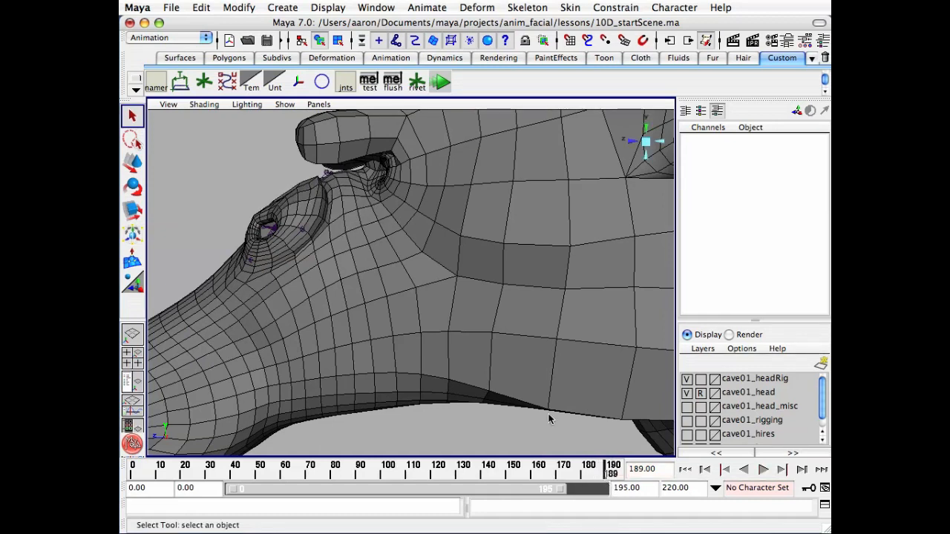
pyautogui.hotkey('alt', 'v')
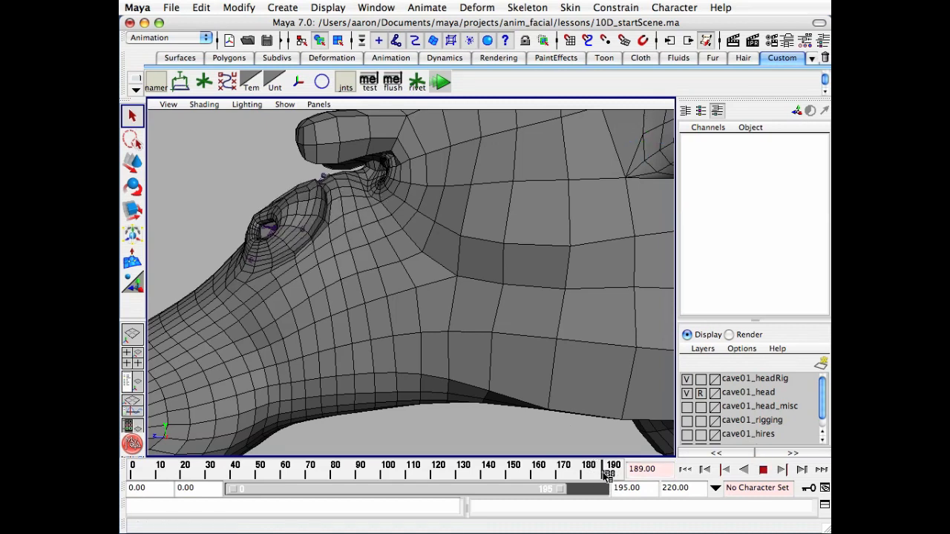
pyautogui.click(609, 475)
pyautogui.keyDown('alt'); pyautogui.moveTo(409, 269); pyautogui.dragTo(300, 278, button='right'); pyautogui.keyUp('alt')
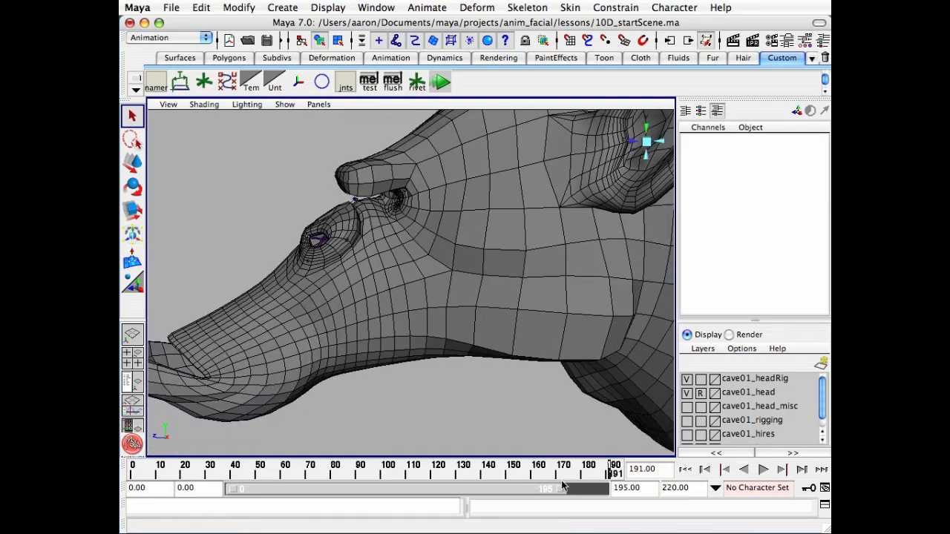
# Scrub back to frame 0 and look over the whole head in its rest pose
pyautogui.moveTo(610, 474); pyautogui.dragTo(132, 475)
pyautogui.moveTo(515, 288)
pyautogui.keyDown('alt'); pyautogui.mouseDown(button='right')
pyautogui.moveTo(458, 291)
pyautogui.moveTo(468, 292)
pyautogui.mouseUp(button='right'); pyautogui.keyUp('alt')
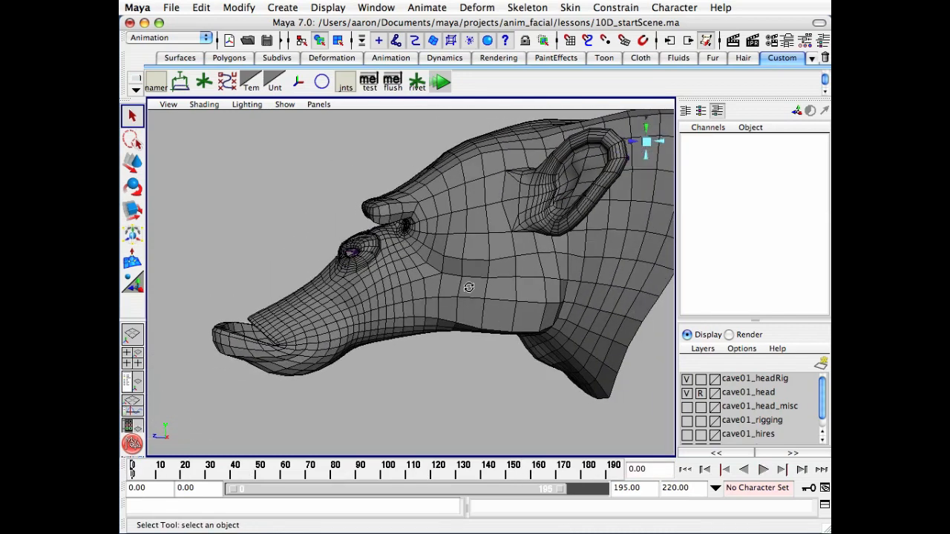
pyautogui.keyDown('alt'); pyautogui.moveTo(469, 287); pyautogui.dragTo(483, 284); pyautogui.keyUp('alt')
pyautogui.keyDown('alt'); pyautogui.moveTo(483, 283); pyautogui.dragTo(462, 313, button='middle'); pyautogui.keyUp('alt')
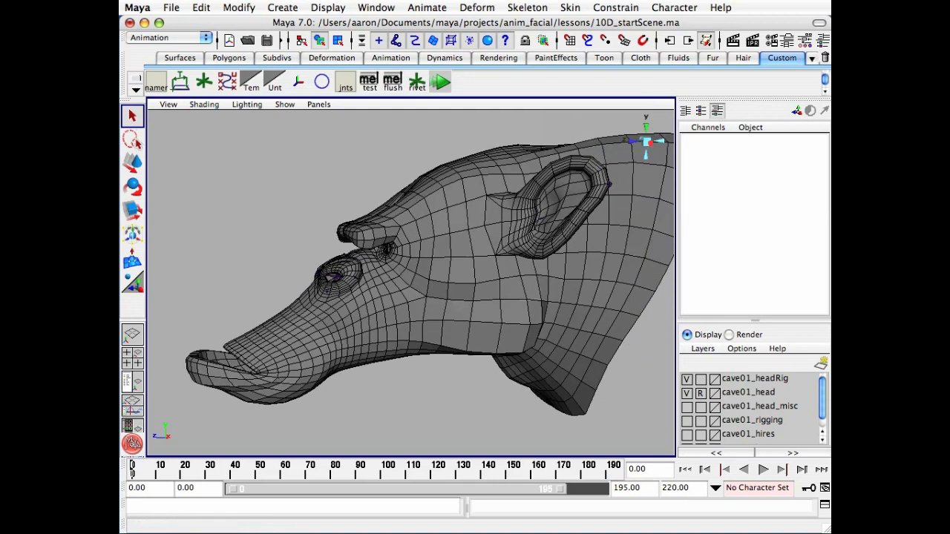